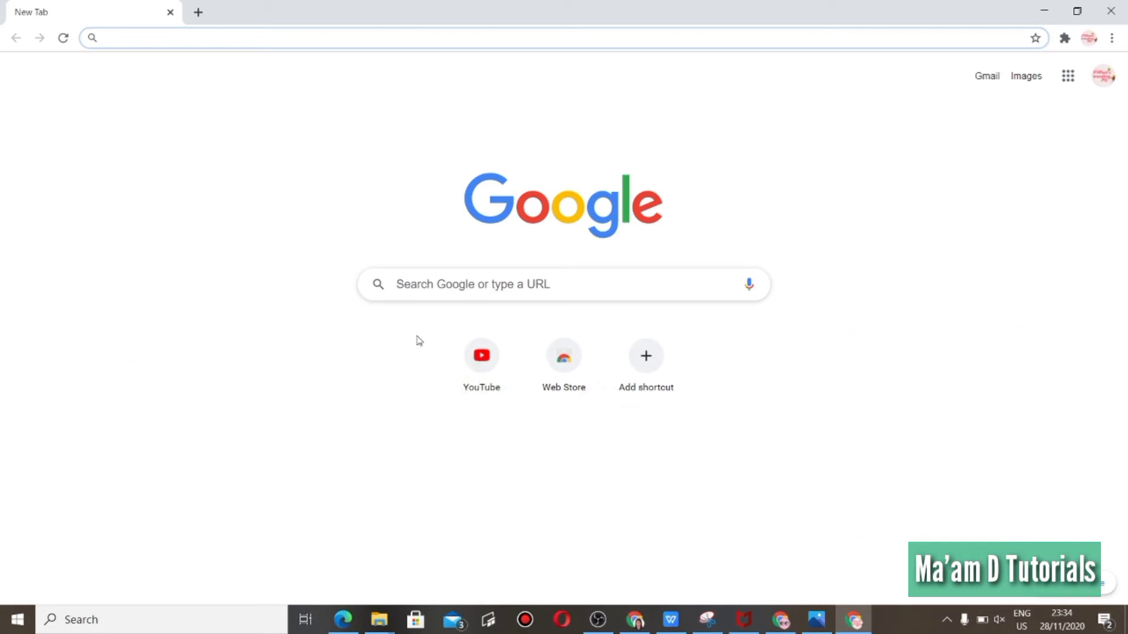
Search Google for "autocrat add on".
{"action": "left_click", "coordinate": [420, 288]}
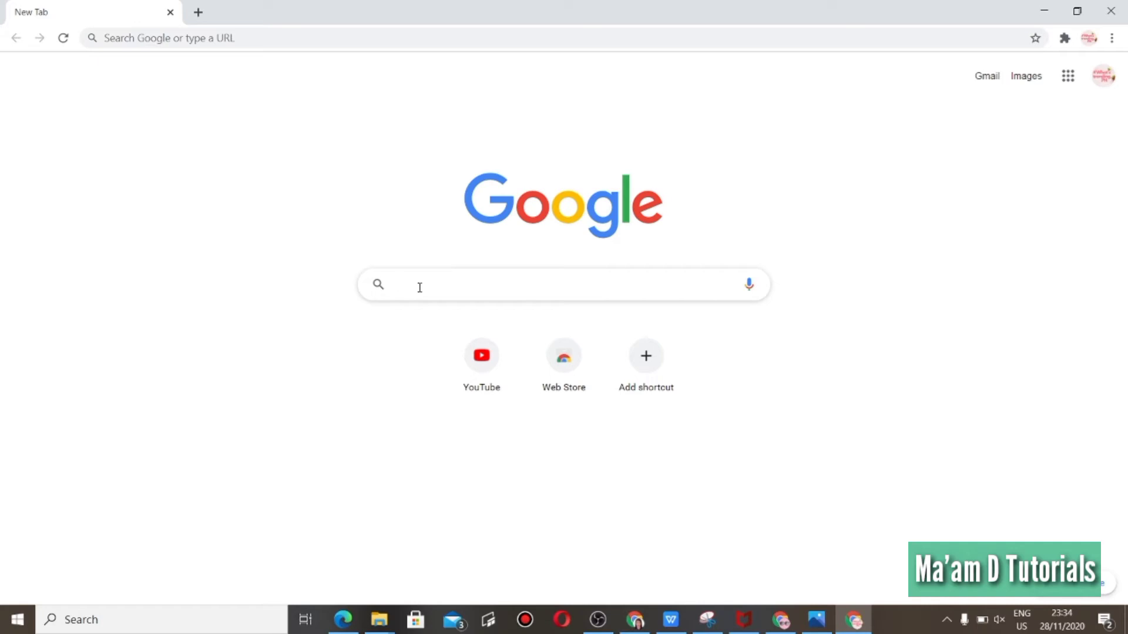
{"action": "type", "text": "auto"}
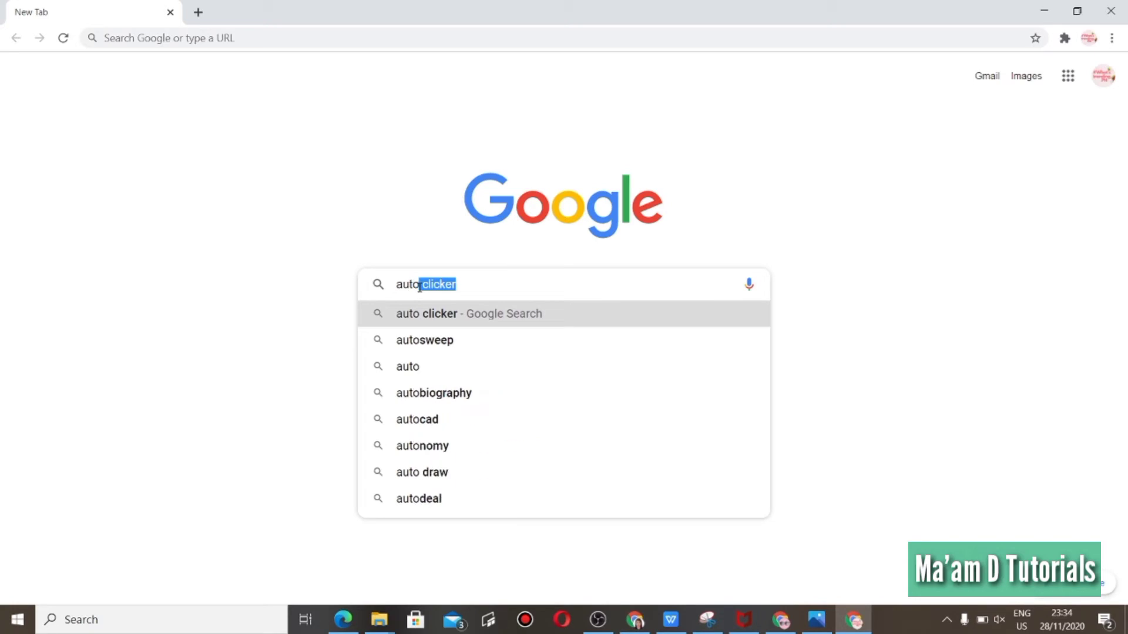
{"action": "type", "text": "crat"}
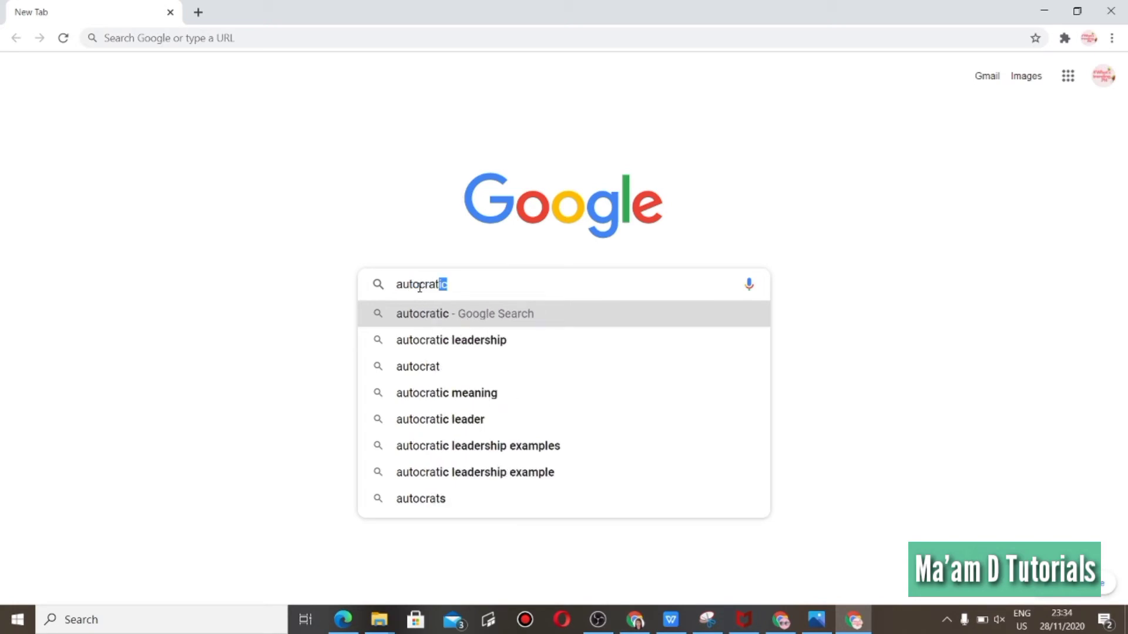
{"action": "key", "text": "BackSpace"}
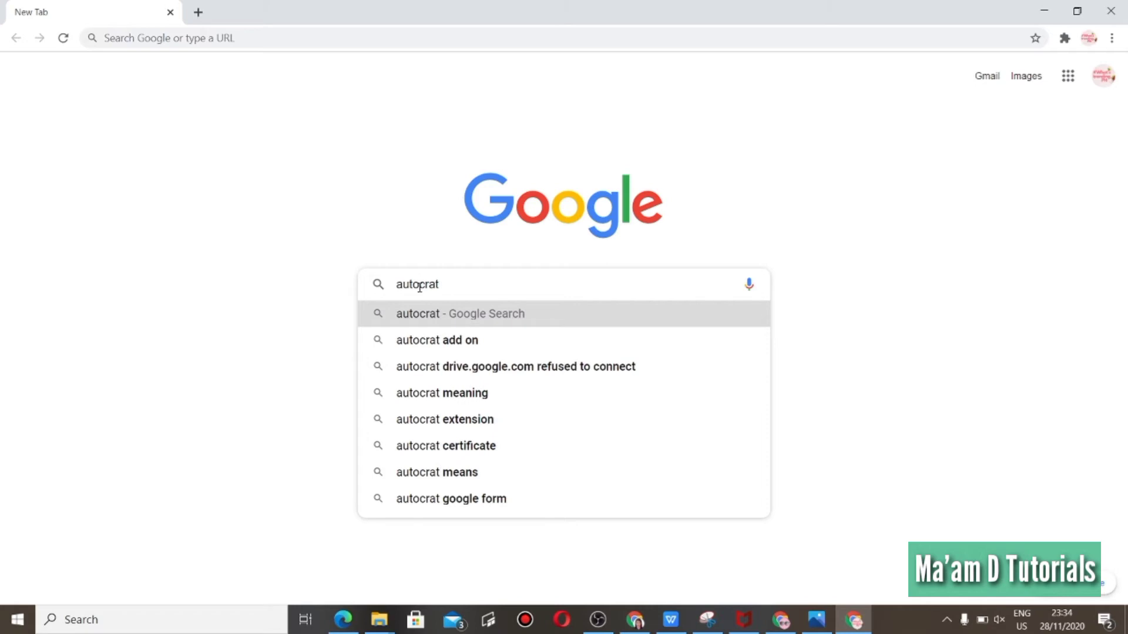
{"action": "left_click", "coordinate": [437, 347]}
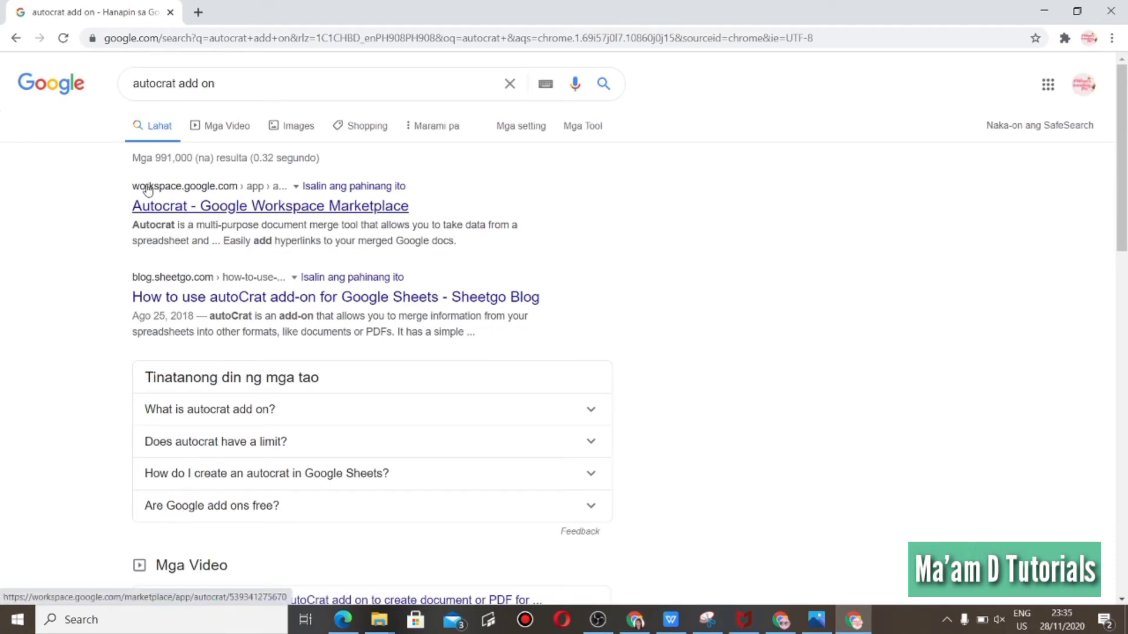
Open the Autocrat listing in Google Workspace Marketplace and start installing it.
{"action": "left_click", "coordinate": [168, 217]}
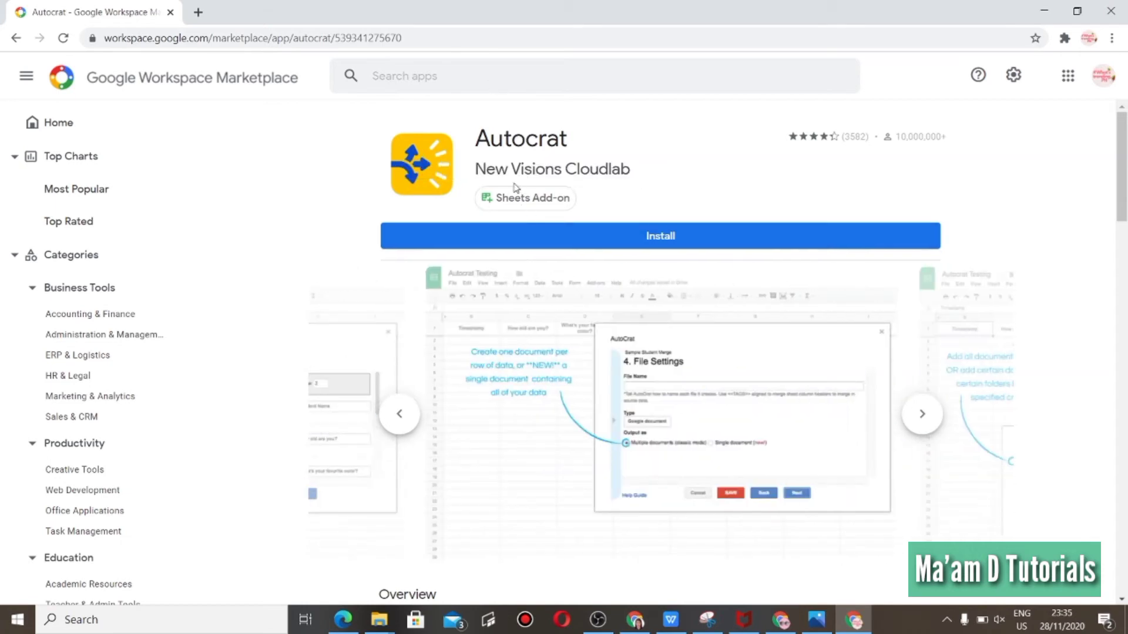
{"action": "left_click", "coordinate": [509, 246]}
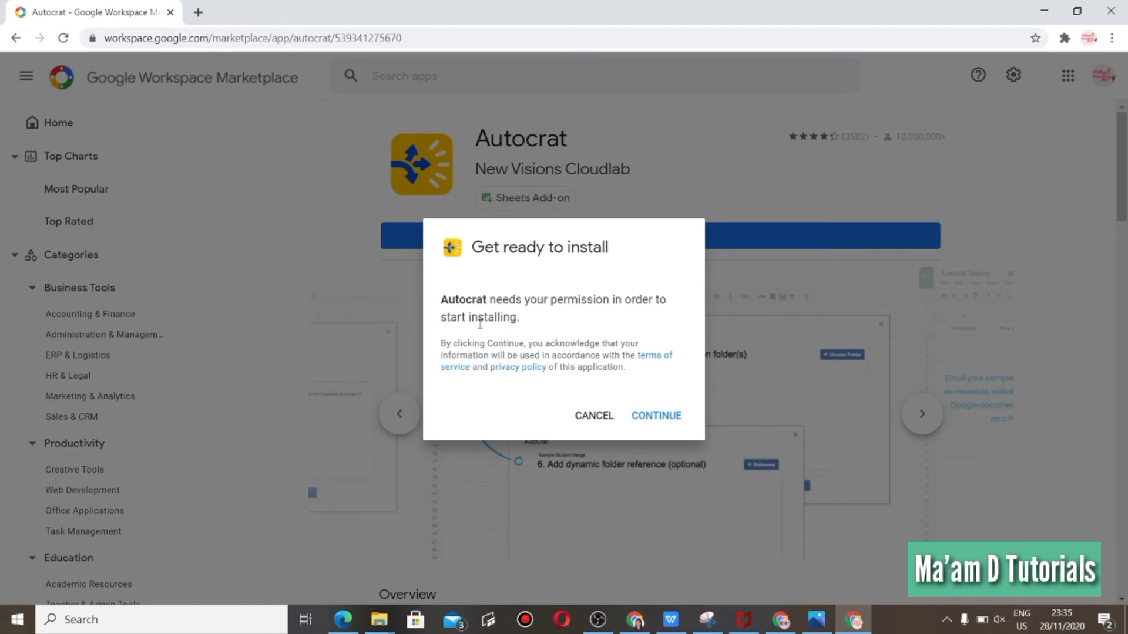
{"action": "left_click", "coordinate": [656, 416]}
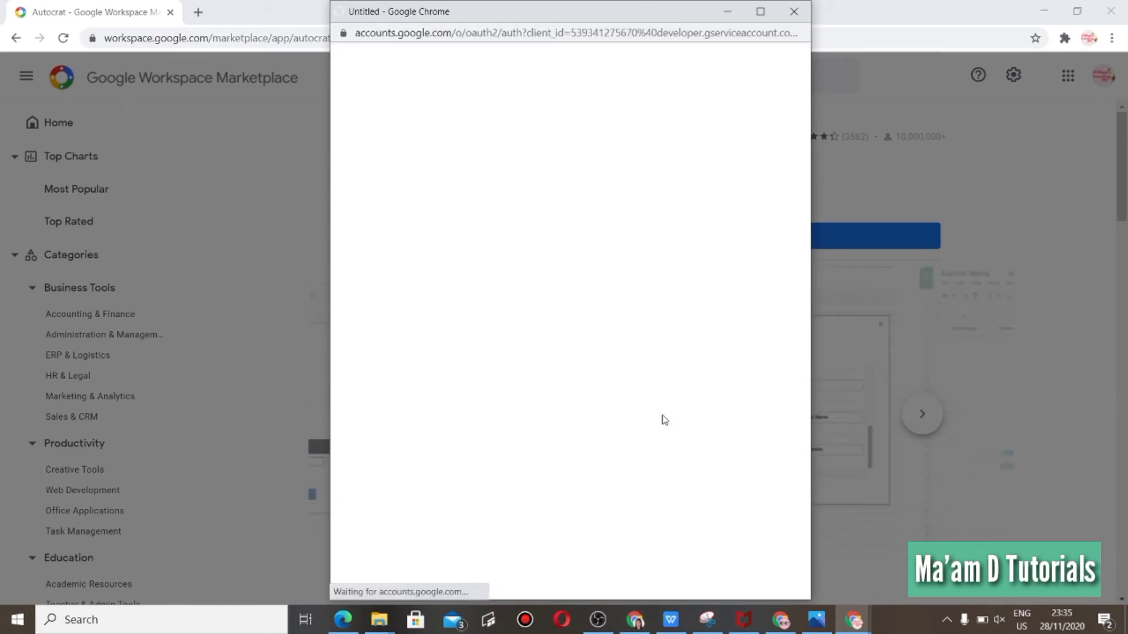
{"action": "left_click", "coordinate": [549, 319]}
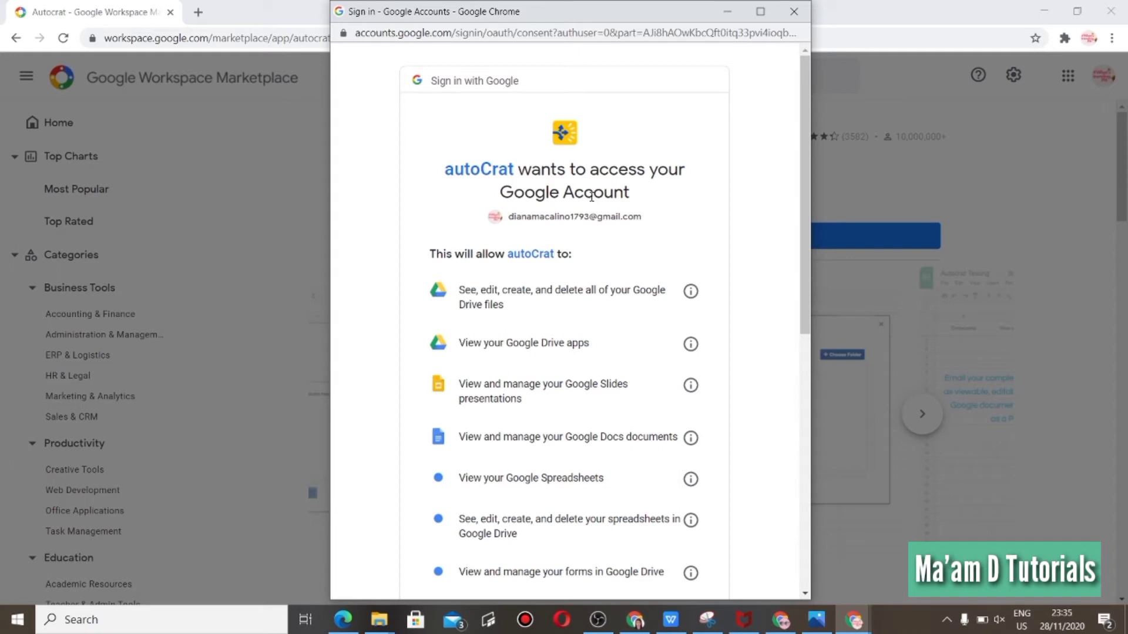
Allow autoCrat access to the Google account and finish the installation.
{"action": "left_click_drag", "start_coordinate": [806, 152], "coordinate": [817, 217]}
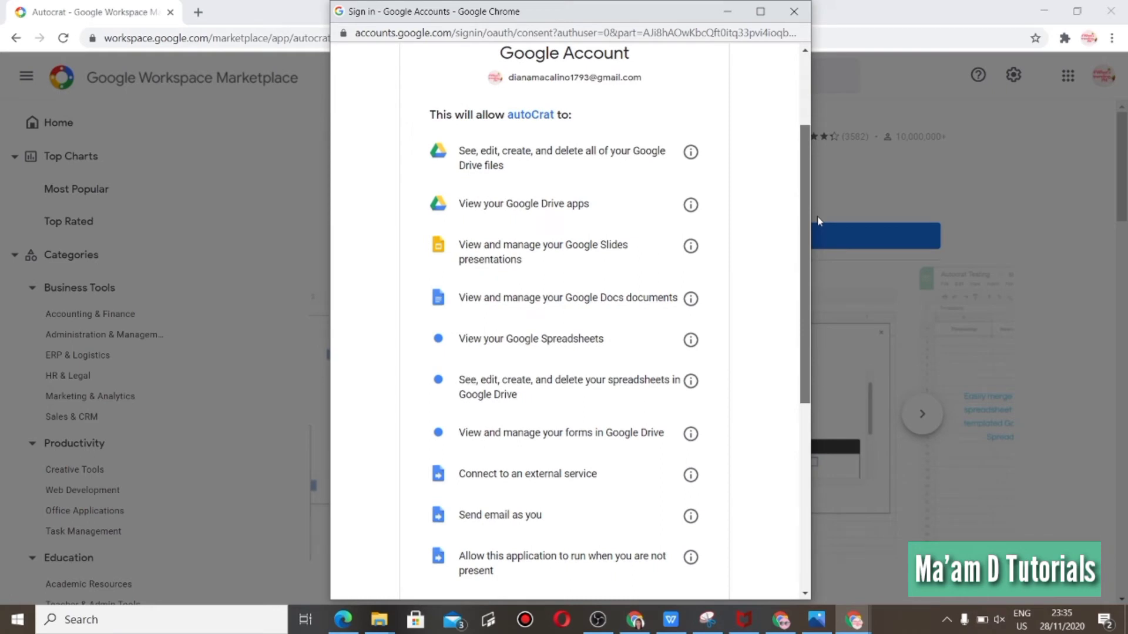
{"action": "left_click_drag", "start_coordinate": [802, 213], "coordinate": [808, 436]}
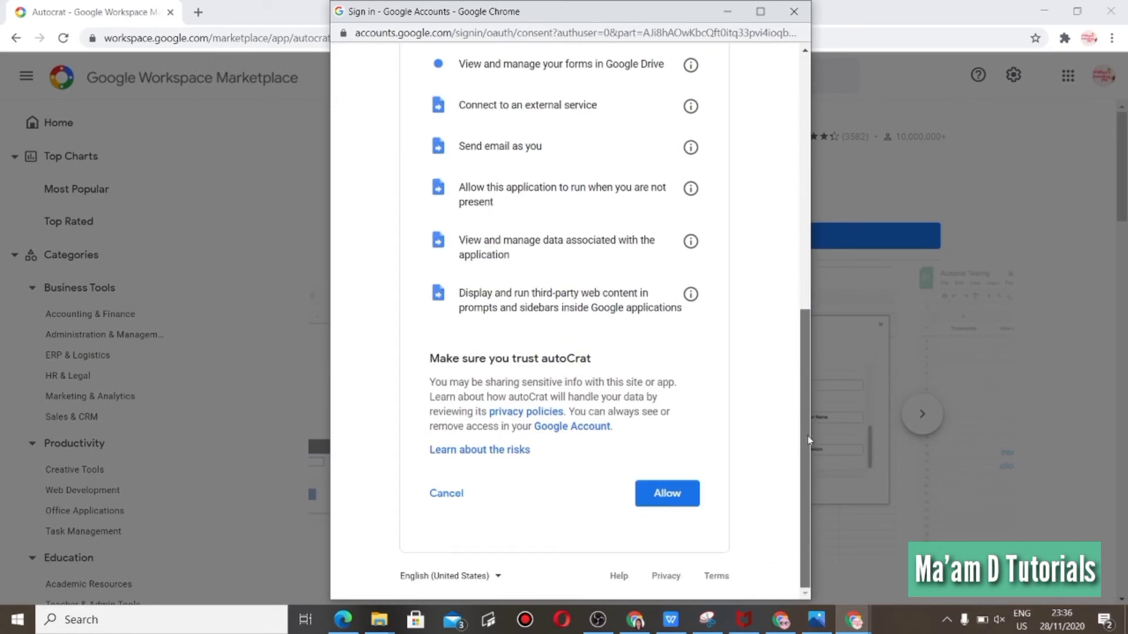
{"action": "left_click", "coordinate": [680, 494]}
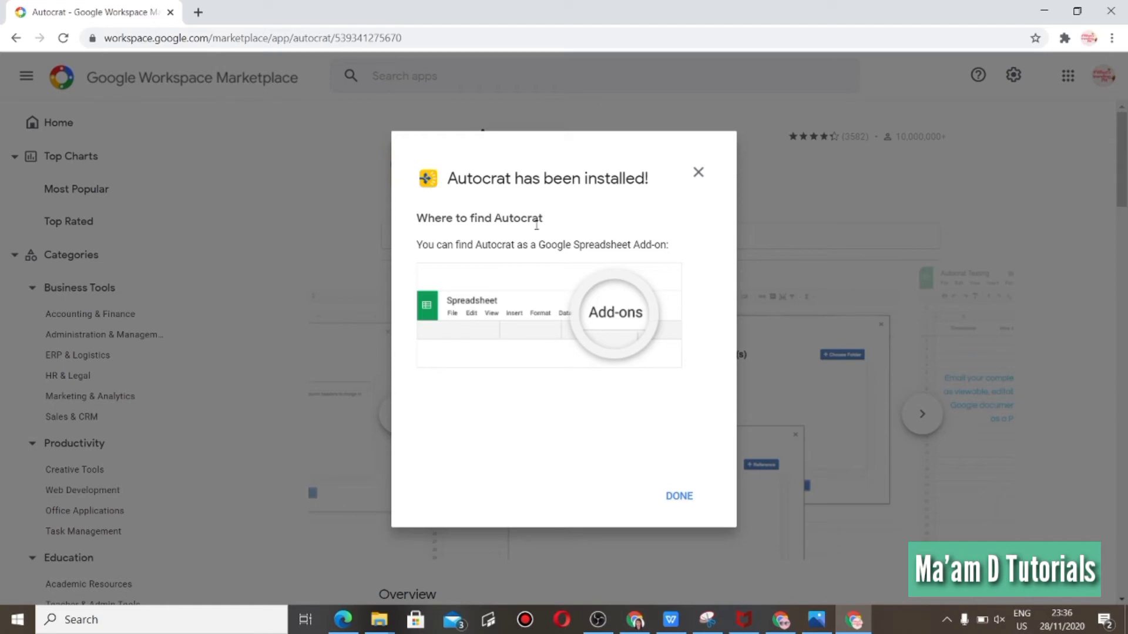
{"action": "left_click", "coordinate": [682, 499]}
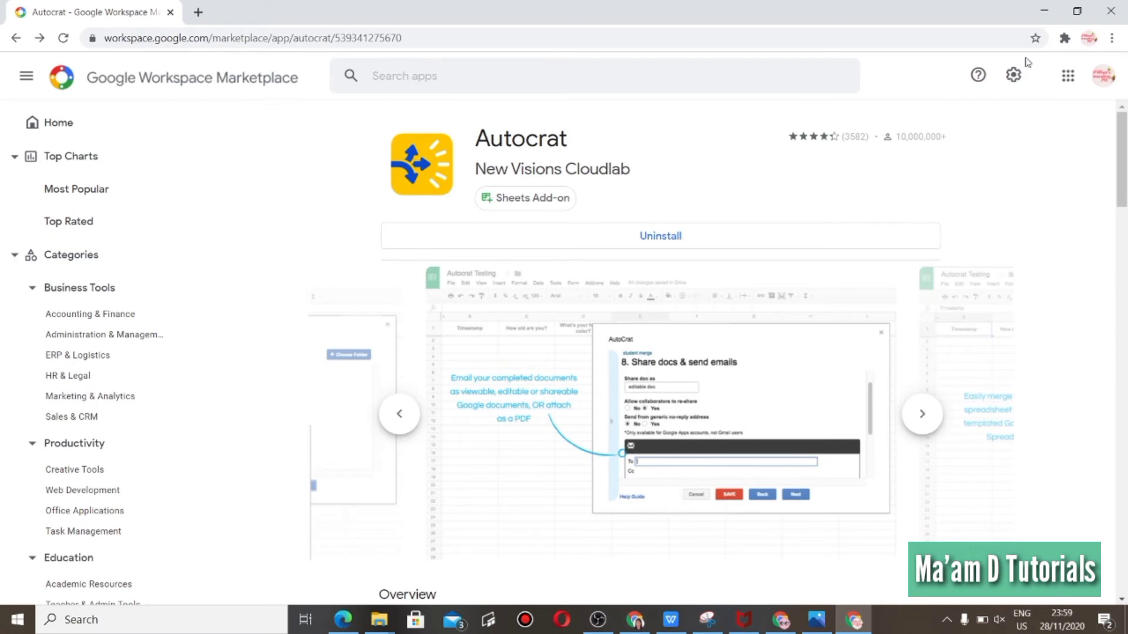
Open the Google Forms product page from the apps launcher's More from Google list, closing the duplicate tab.
{"action": "left_click", "coordinate": [1068, 77]}
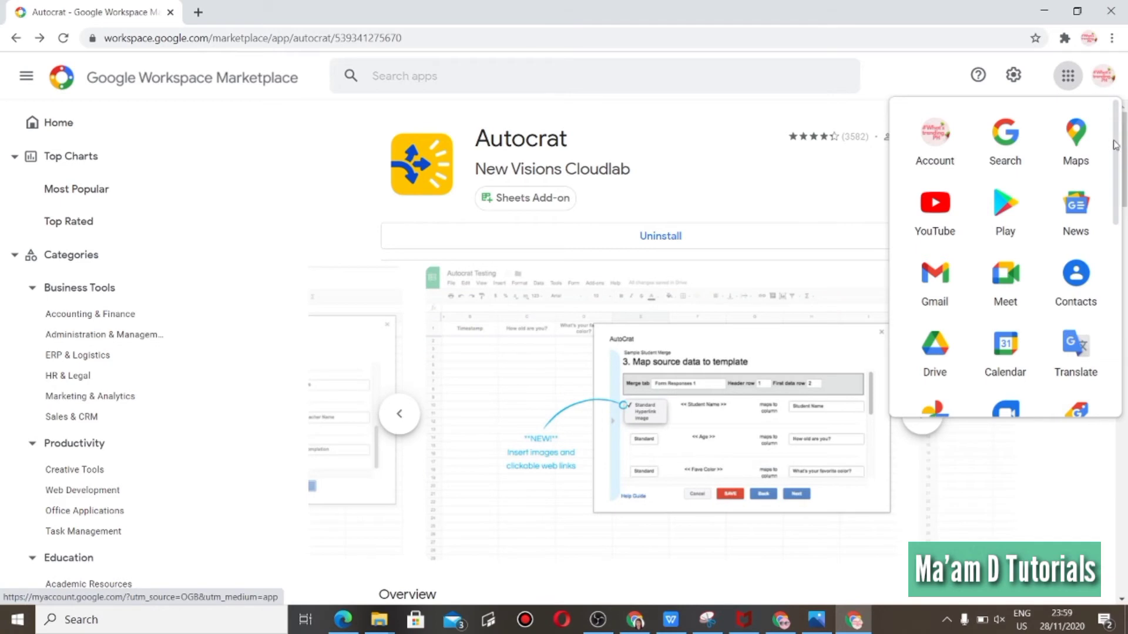
{"action": "left_click_drag", "start_coordinate": [1117, 147], "coordinate": [1119, 345]}
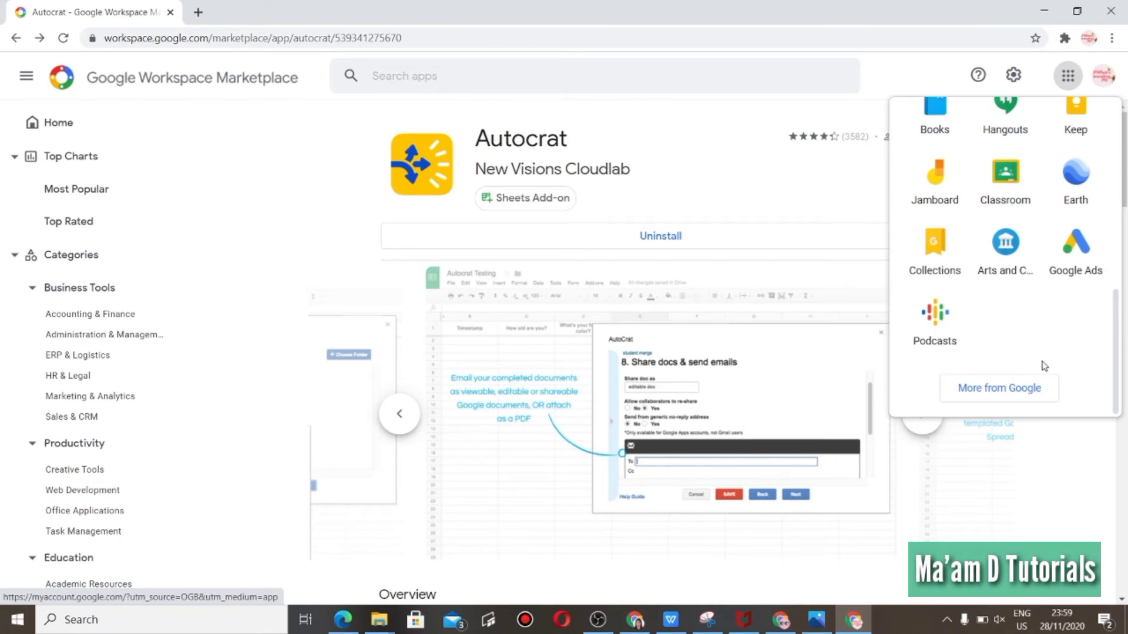
{"action": "left_click", "coordinate": [1006, 402]}
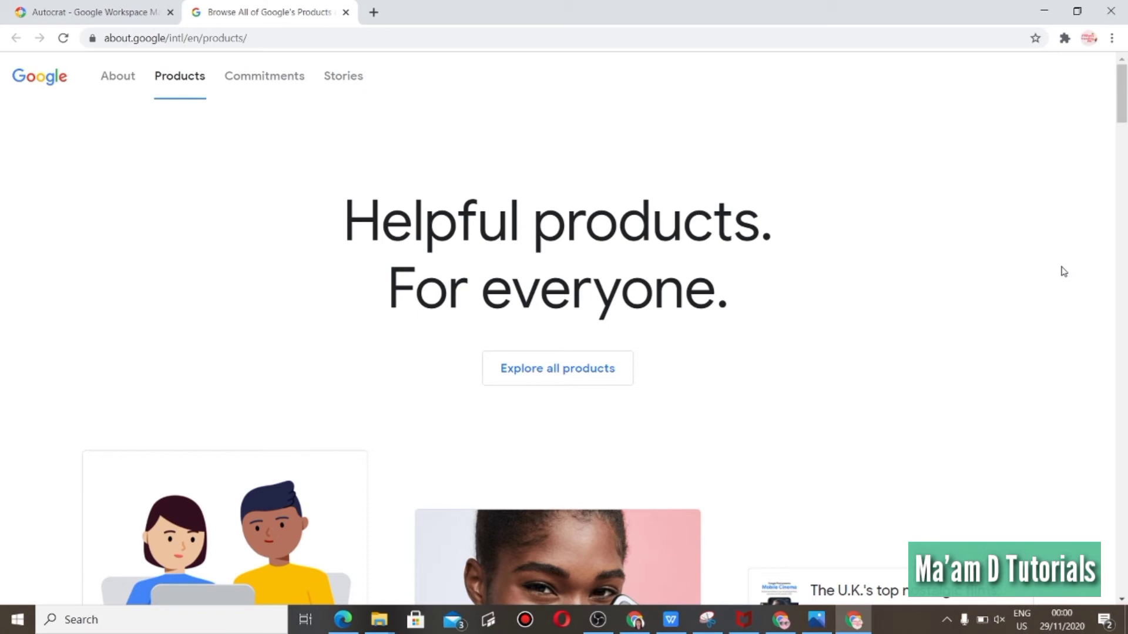
{"action": "left_click_drag", "start_coordinate": [1122, 97], "coordinate": [1126, 407]}
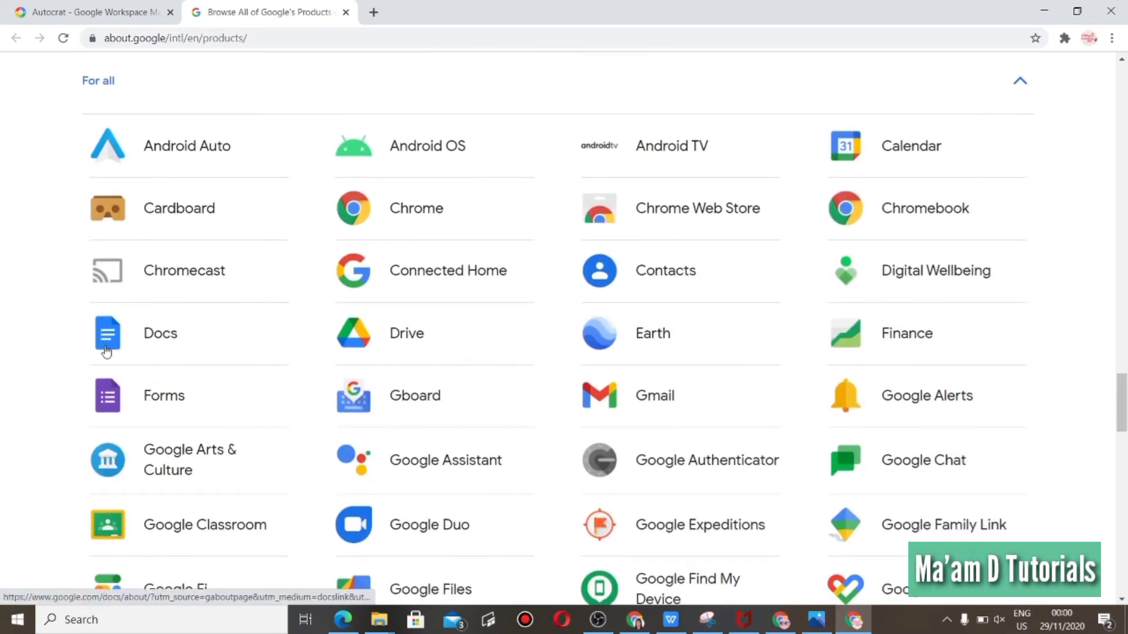
{"action": "double_click", "coordinate": [134, 394]}
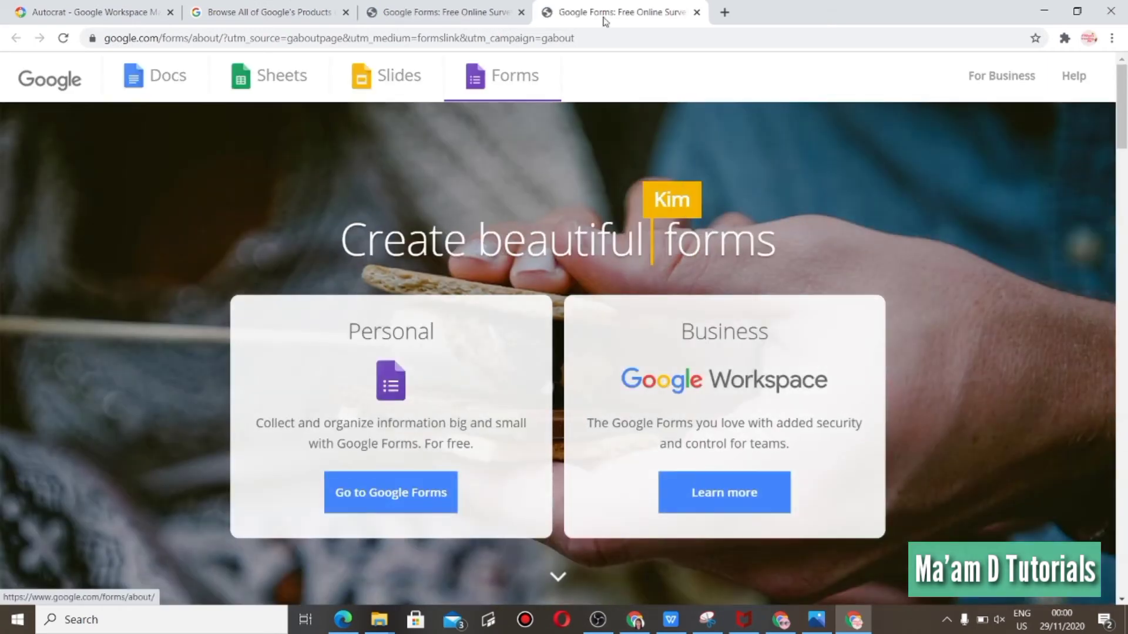
{"action": "left_click", "coordinate": [522, 12]}
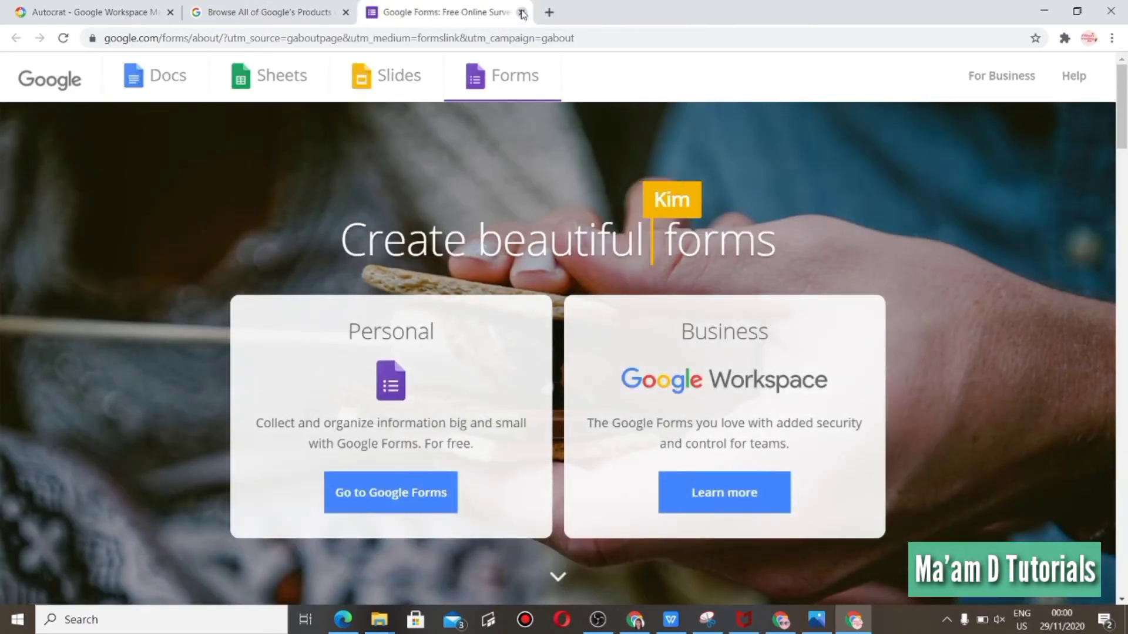
Go to Google Forms and start a blank form.
{"action": "left_click", "coordinate": [399, 506]}
{"action": "left_click", "coordinate": [399, 507]}
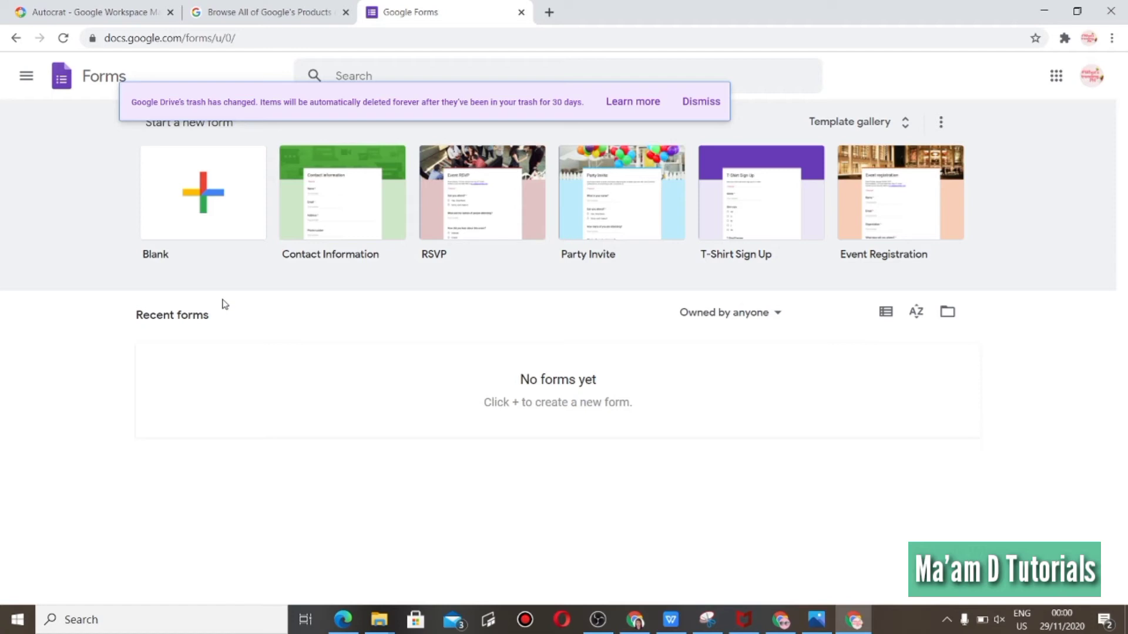
{"action": "left_click", "coordinate": [216, 212]}
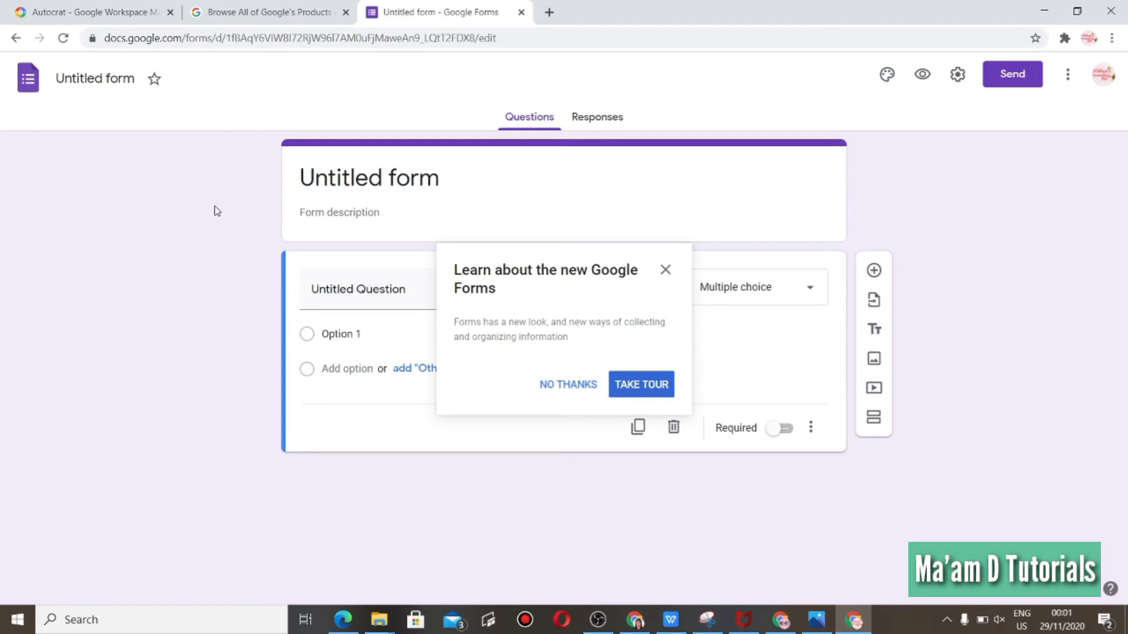
Title the form "Evaluation Form".
{"action": "left_click", "coordinate": [398, 183]}
{"action": "type", "text": "E"}
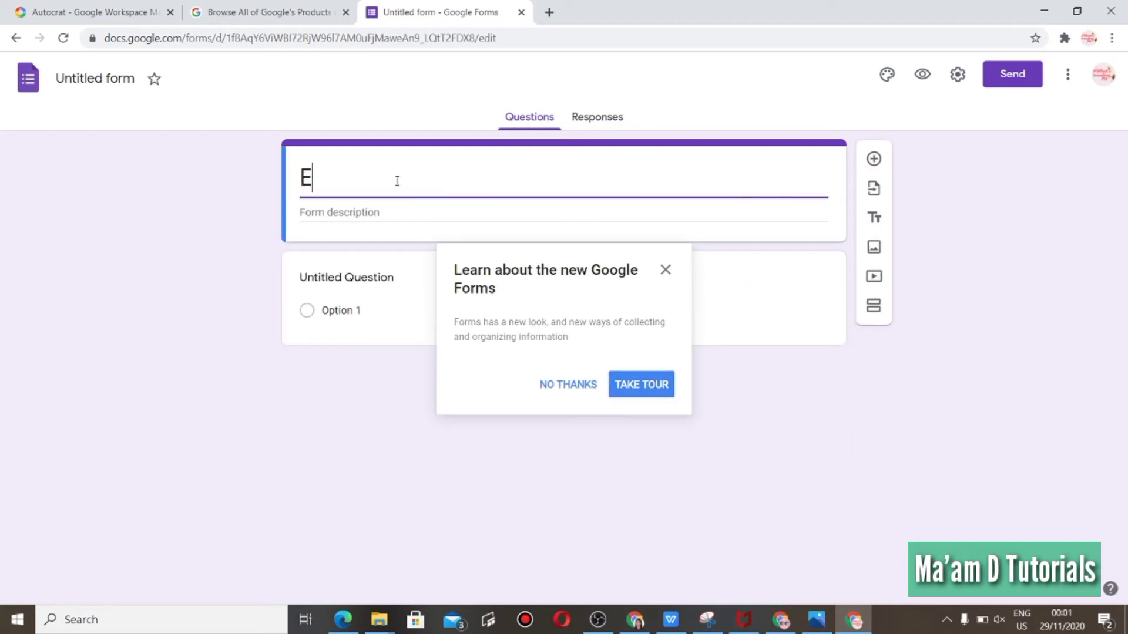
{"action": "type", "text": "valuati"}
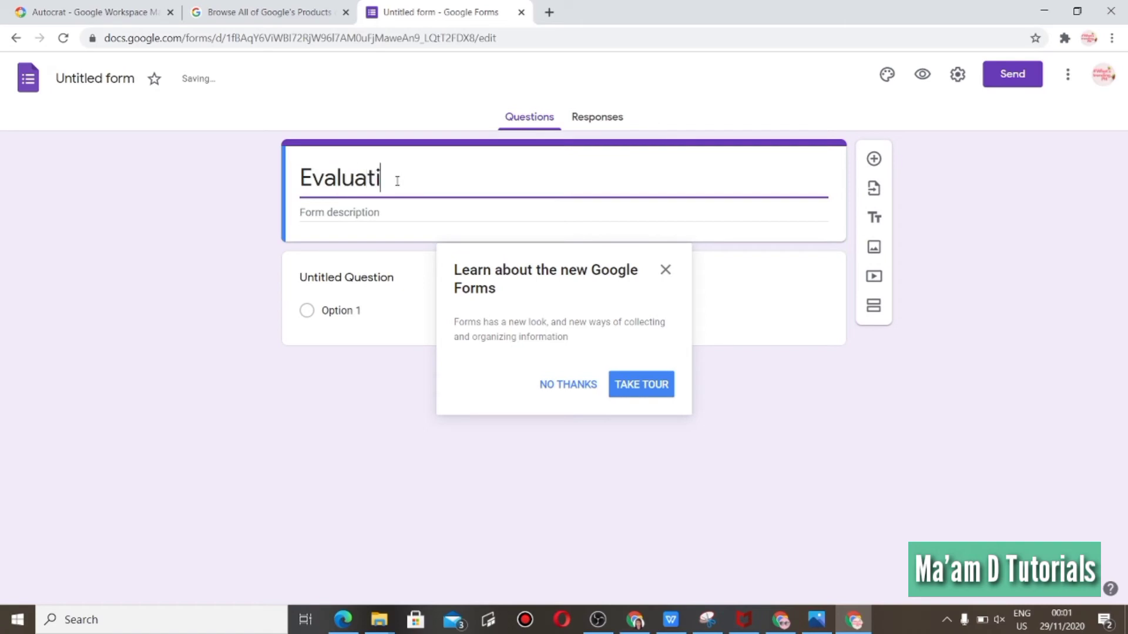
{"action": "type", "text": "on Form"}
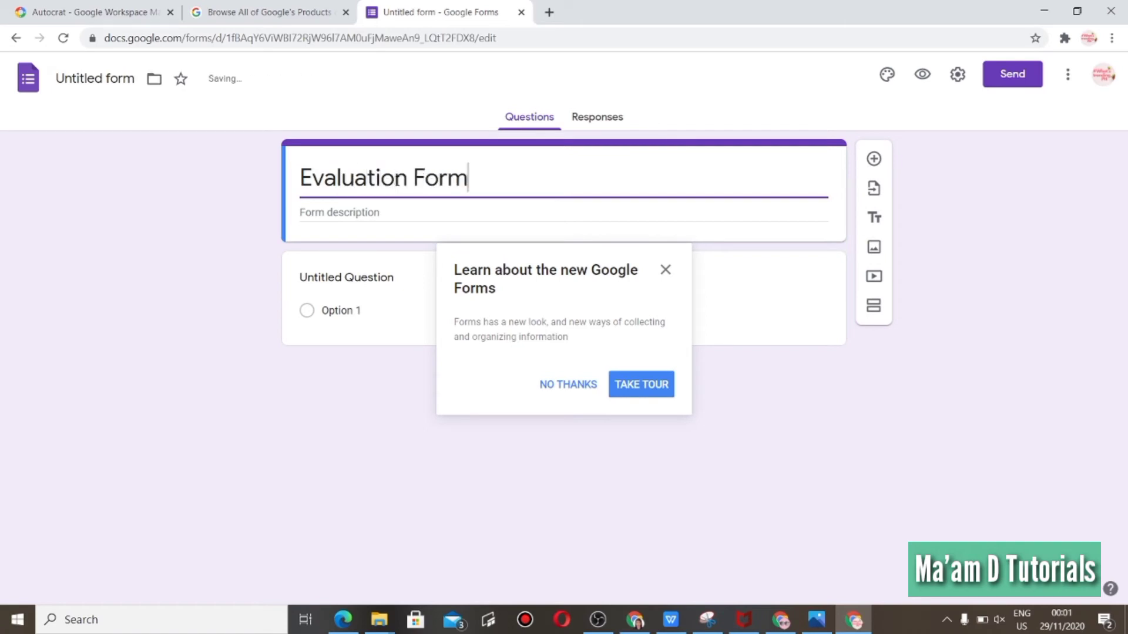
Set the form description to "Webinar on the Significance of Reading Amid Crisis in the New Normal" and dismiss the tour prompt.
{"action": "left_click", "coordinate": [377, 215]}
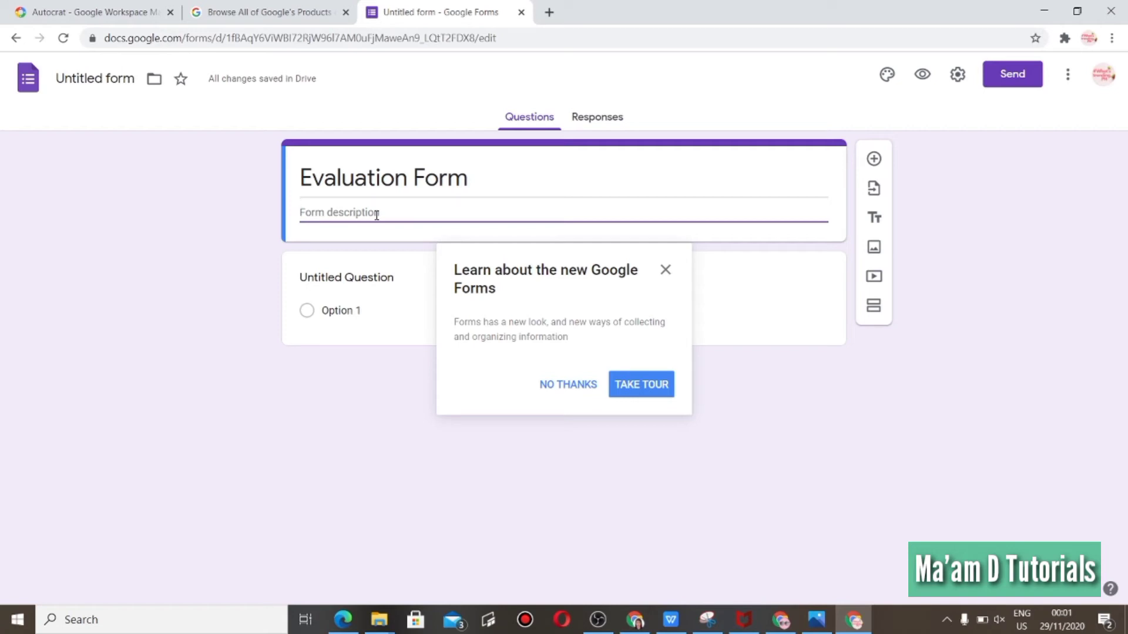
{"action": "type", "text": "Webinar on Reading"}
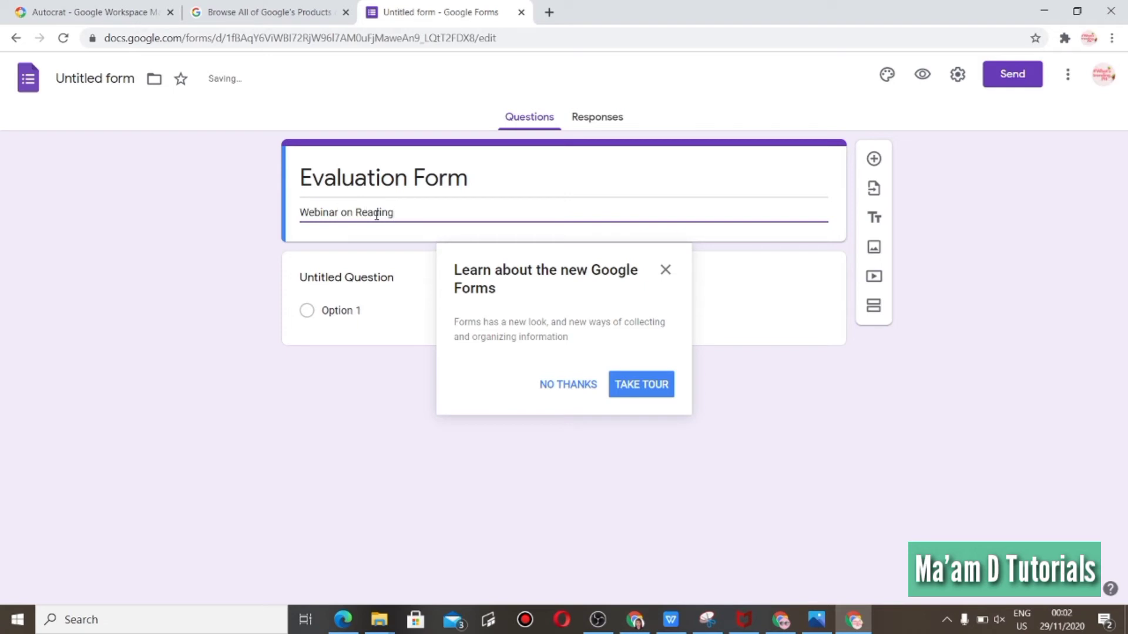
{"action": "left_click", "coordinate": [357, 212]}
{"action": "type", "text": "the Significance of"}
{"action": "left_click", "coordinate": [527, 215]}
{"action": "type", "text": "Amis"}
{"action": "key", "text": "BackSpace"}
{"action": "type", "text": "d Crisis in the "}
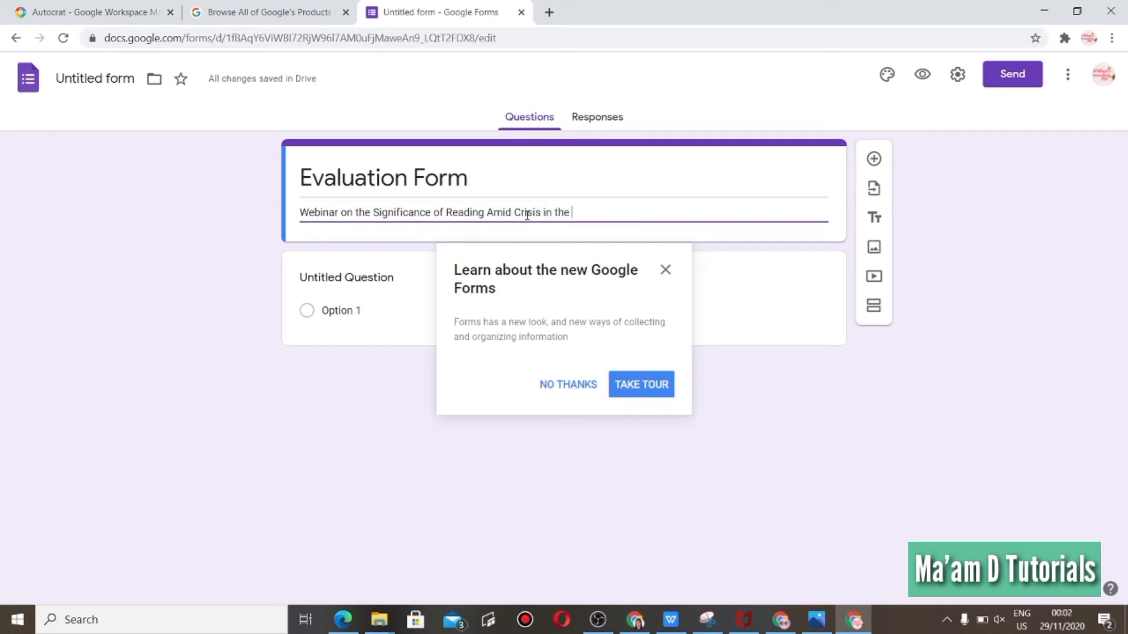
{"action": "type", "text": "New Normal"}
{"action": "key", "text": "BackSpace"}
{"action": "key", "text": "BackSpace"}
{"action": "type", "text": "al"}
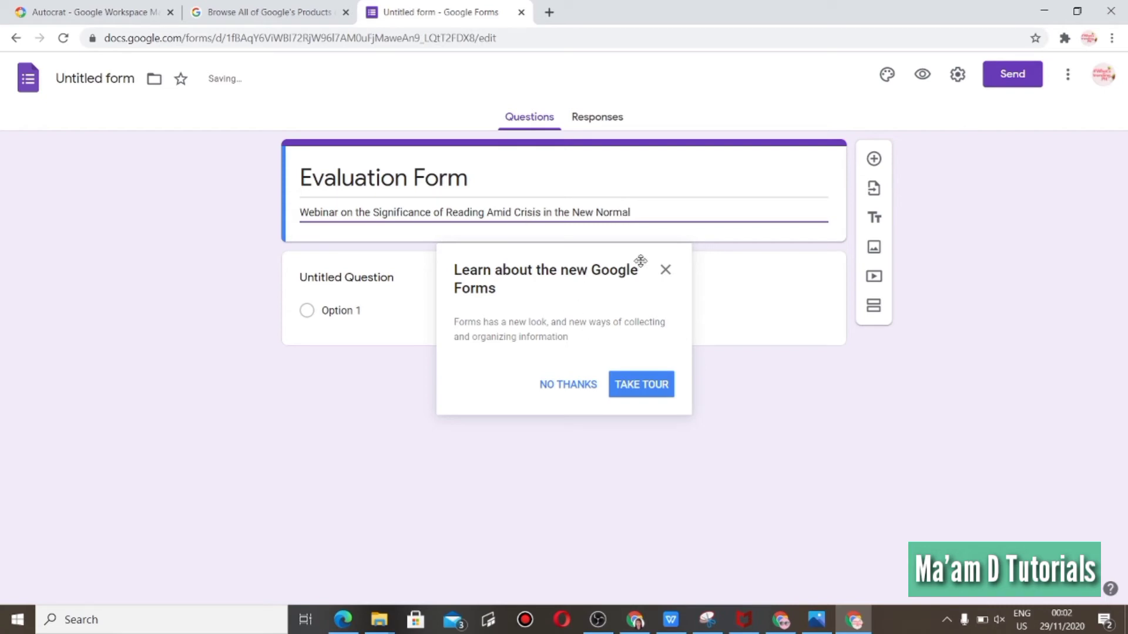
{"action": "left_click", "coordinate": [596, 388]}
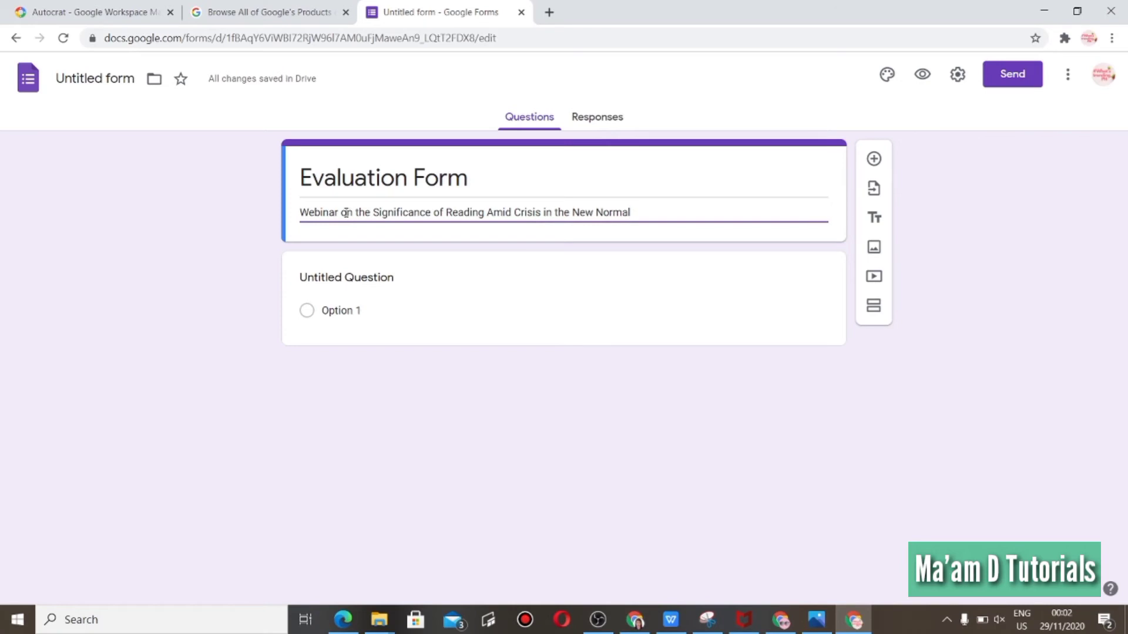
Name the first question "Email Address:" as a short answer and make it required.
{"action": "left_click", "coordinate": [334, 284]}
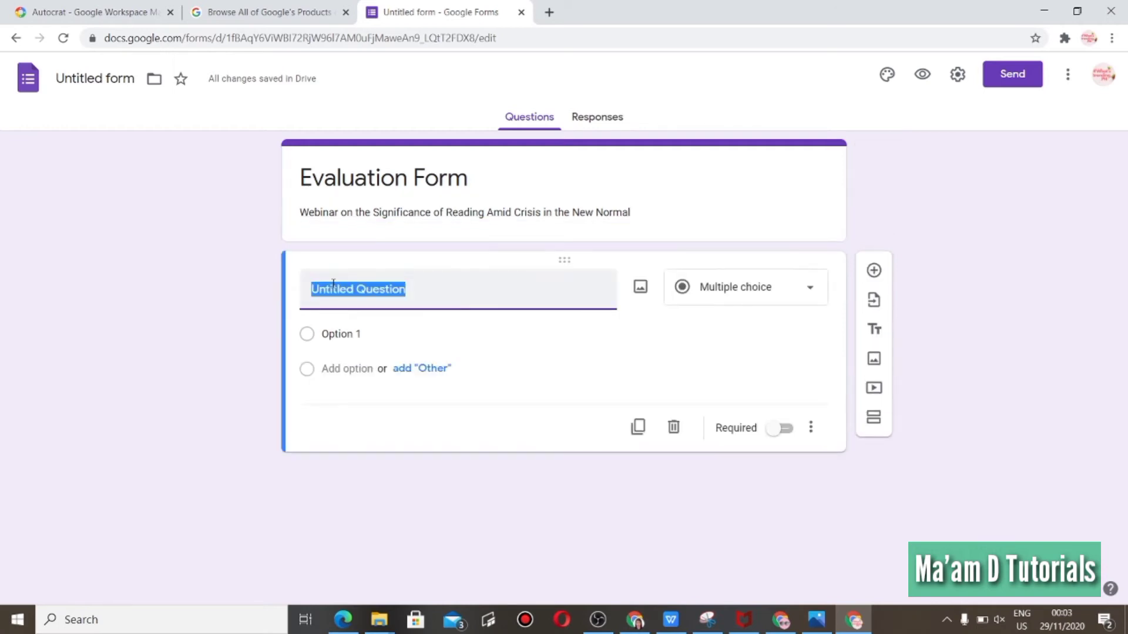
{"action": "type", "text": "E"}
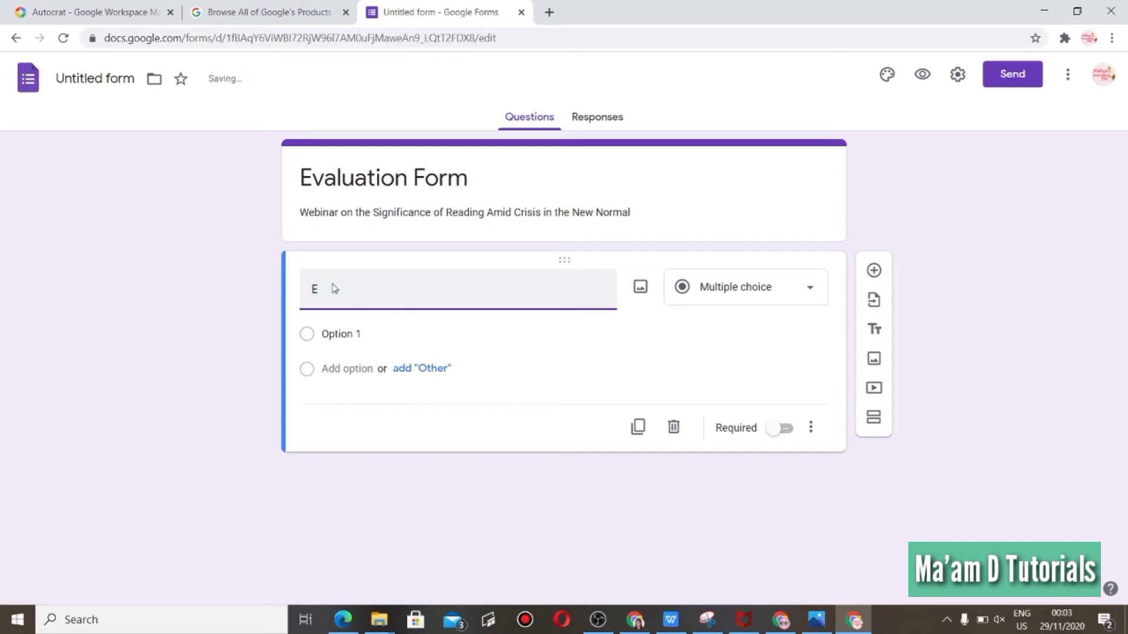
{"action": "type", "text": "mail Address:"}
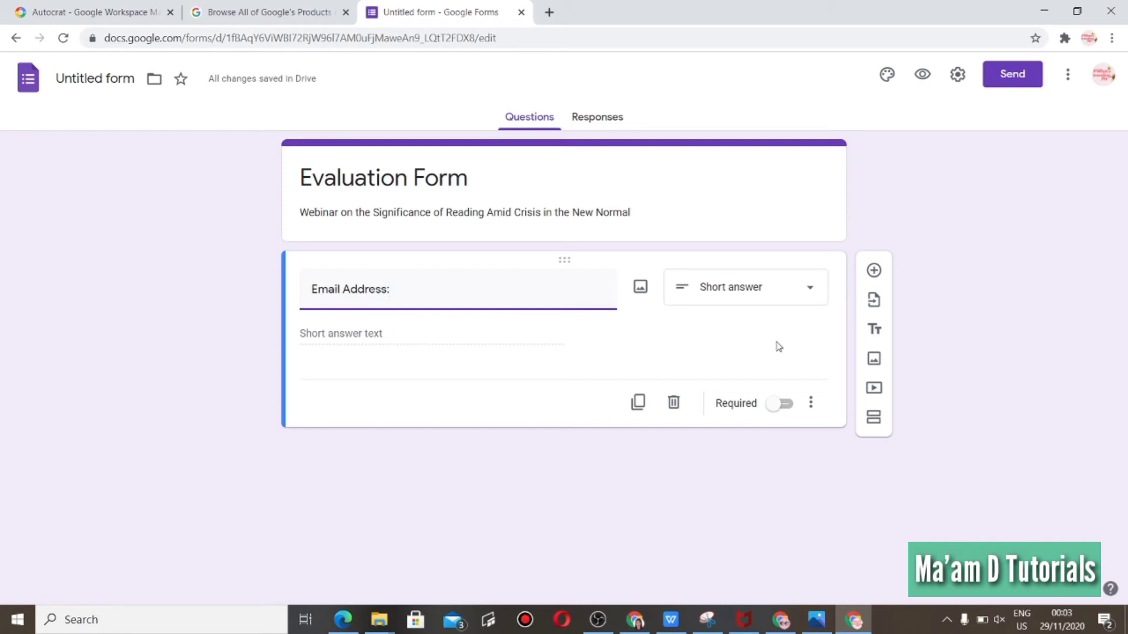
{"action": "left_click", "coordinate": [786, 405]}
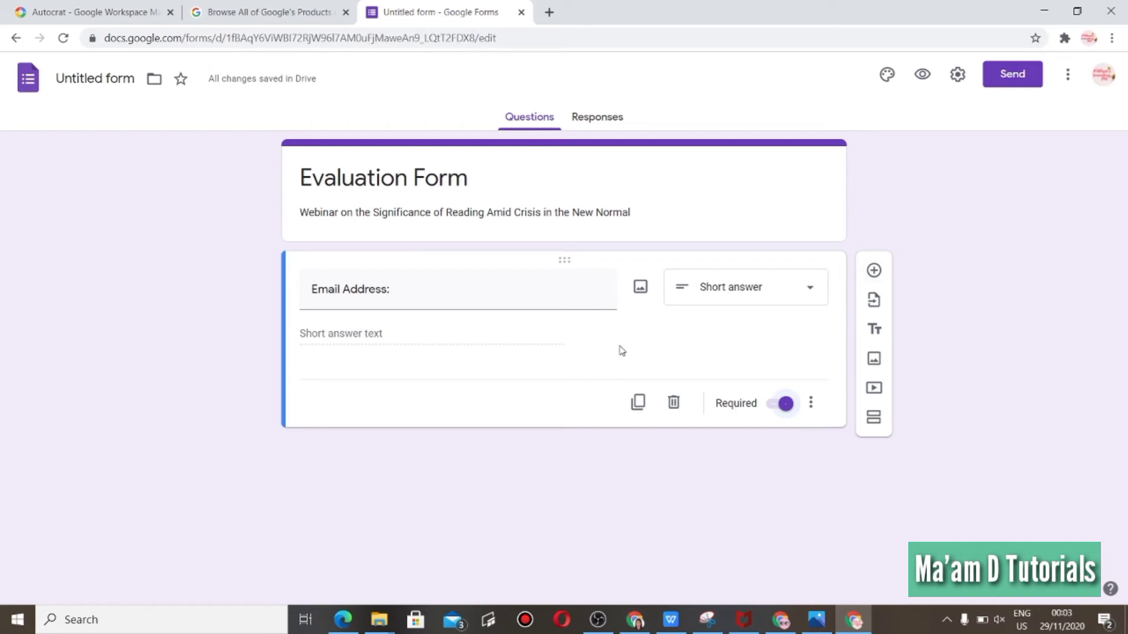
Add a second question "Complete Name:" as a short answer and make it required.
{"action": "left_click", "coordinate": [873, 274]}
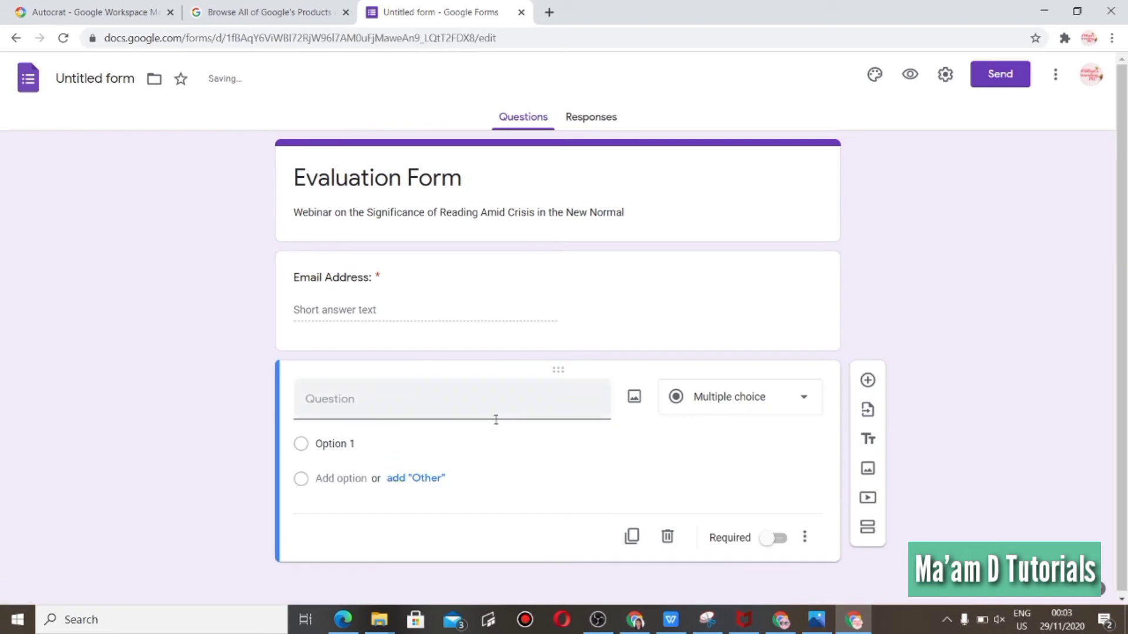
{"action": "left_click", "coordinate": [395, 409]}
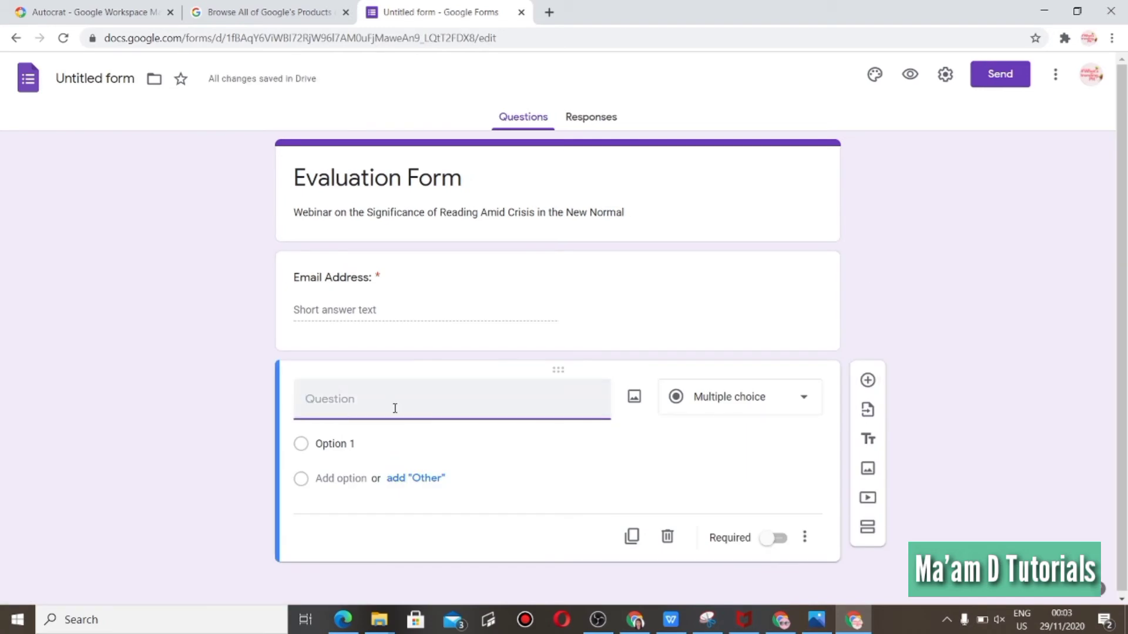
{"action": "type", "text": "Complete \\"}
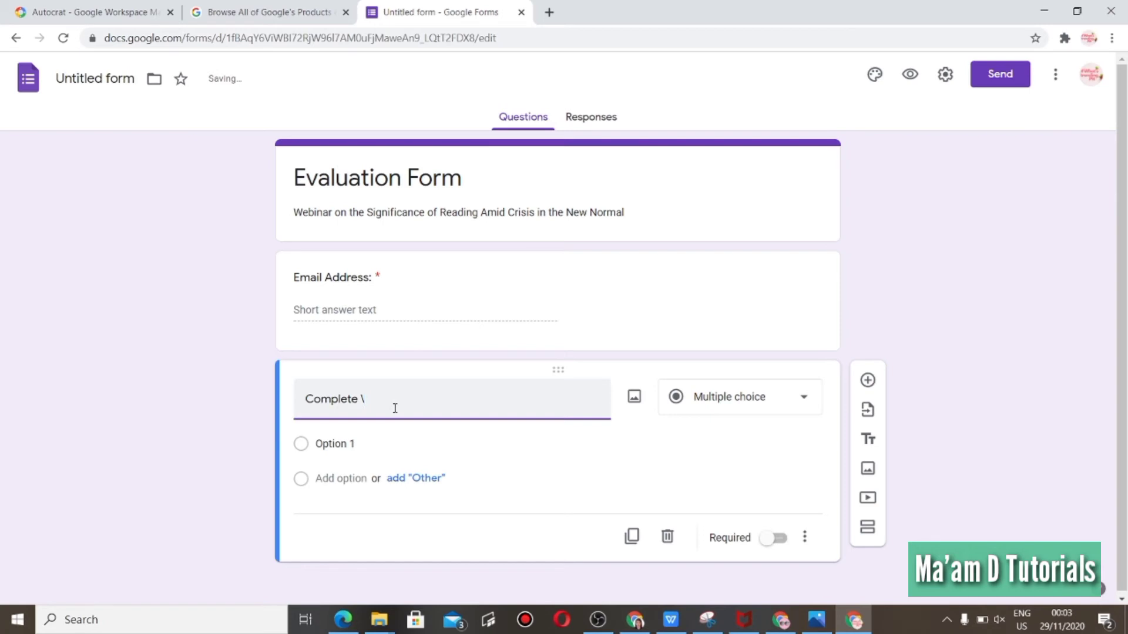
{"action": "key", "text": "BackSpace"}
{"action": "type", "text": "Name:"}
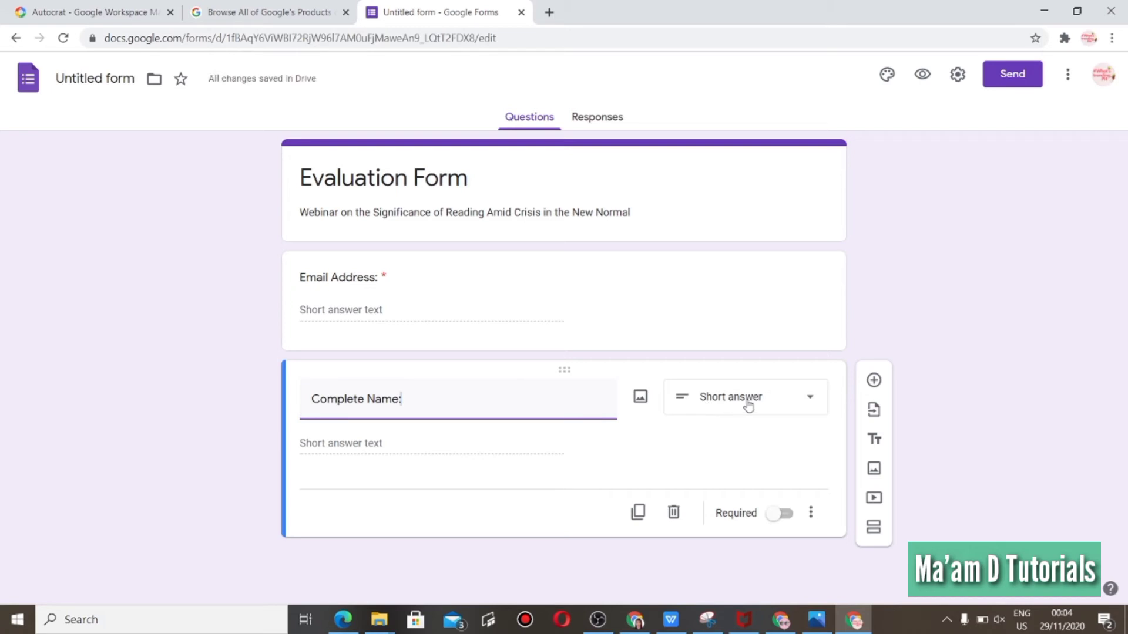
{"action": "left_click", "coordinate": [788, 515]}
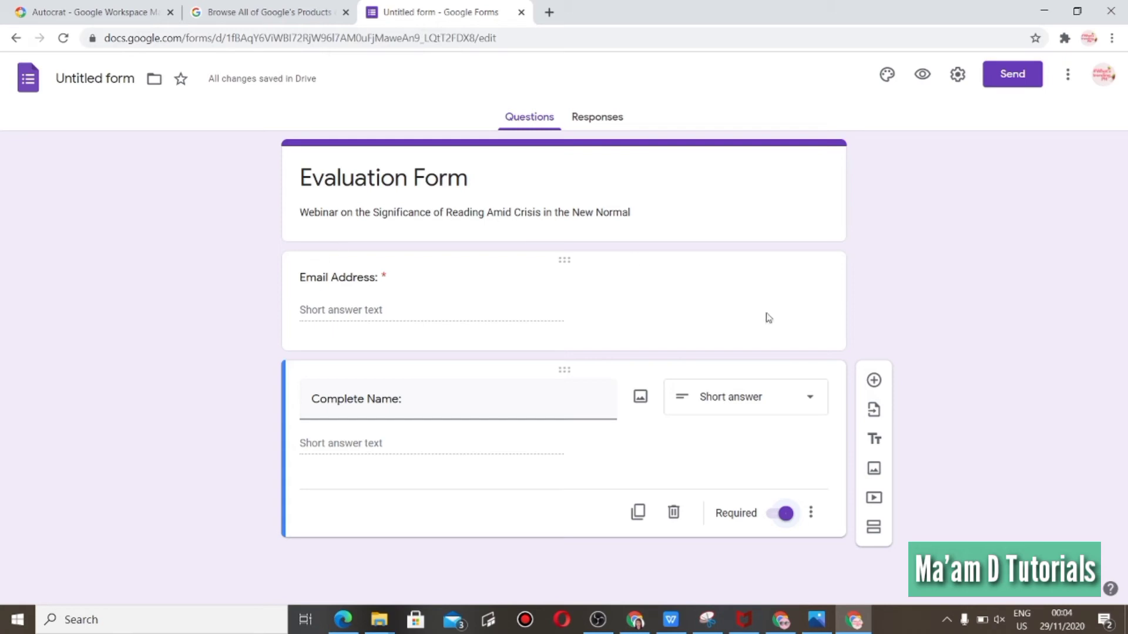
Add a multiple-choice question titled "Who is speaker no. 1?".
{"action": "left_click", "coordinate": [876, 385]}
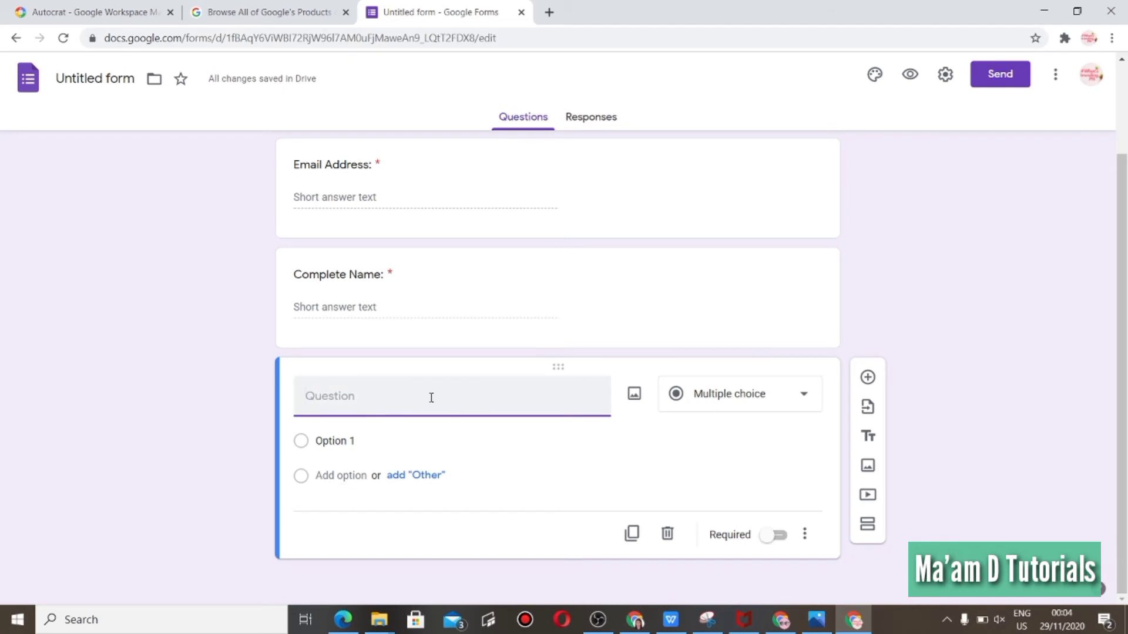
{"action": "type", "text": "Who is speake r"}
{"action": "key", "text": "BackSpace"}
{"action": "key", "text": "BackSpace"}
{"action": "type", "text": "r no. 1?"}
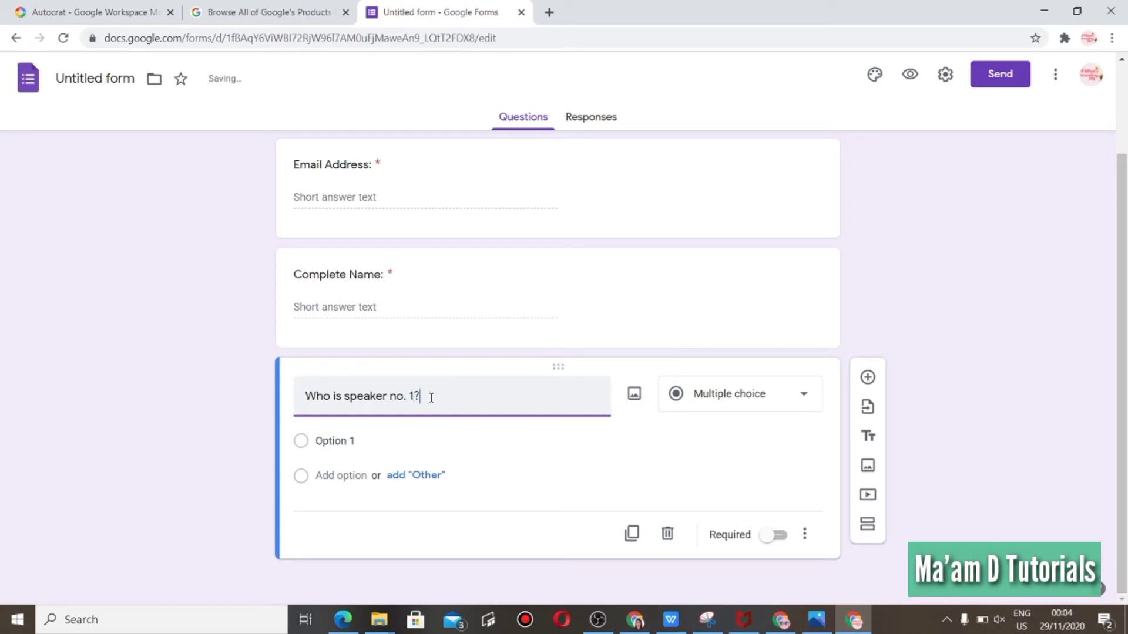
Give the speaker question the options Juan Dela Cruz, Juana Dela Cruz and June Dela Cruz.
{"action": "left_click", "coordinate": [304, 445]}
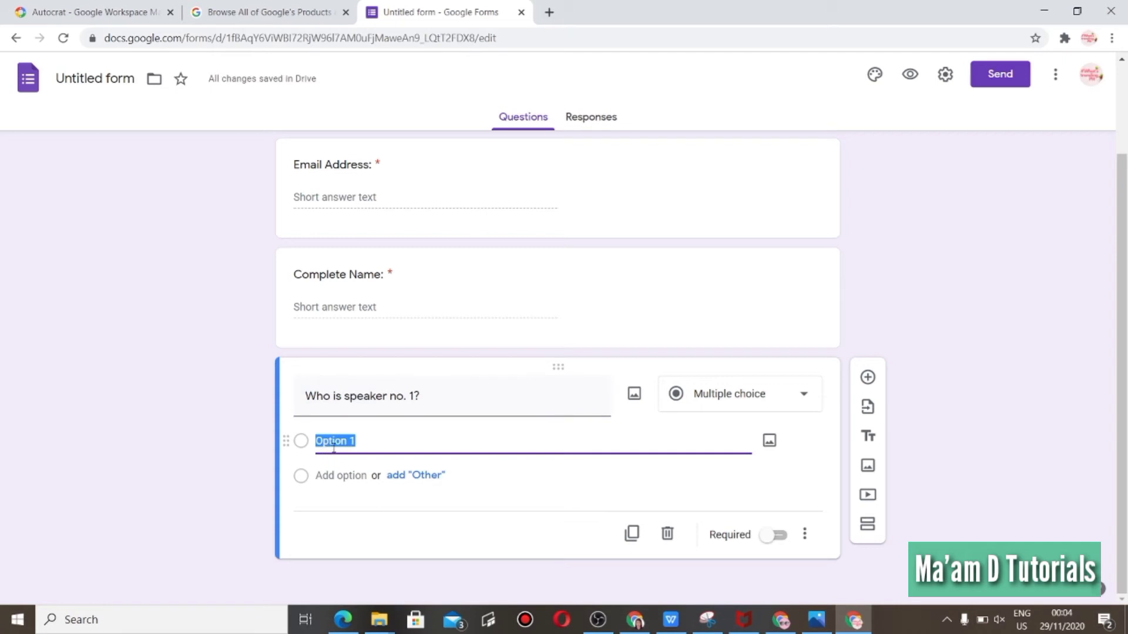
{"action": "type", "text": "Juan D"}
{"action": "key", "text": "BackSpace"}
{"action": "type", "text": "Dela Cruz"}
{"action": "left_click", "coordinate": [333, 475]}
{"action": "type", "text": "Juan"}
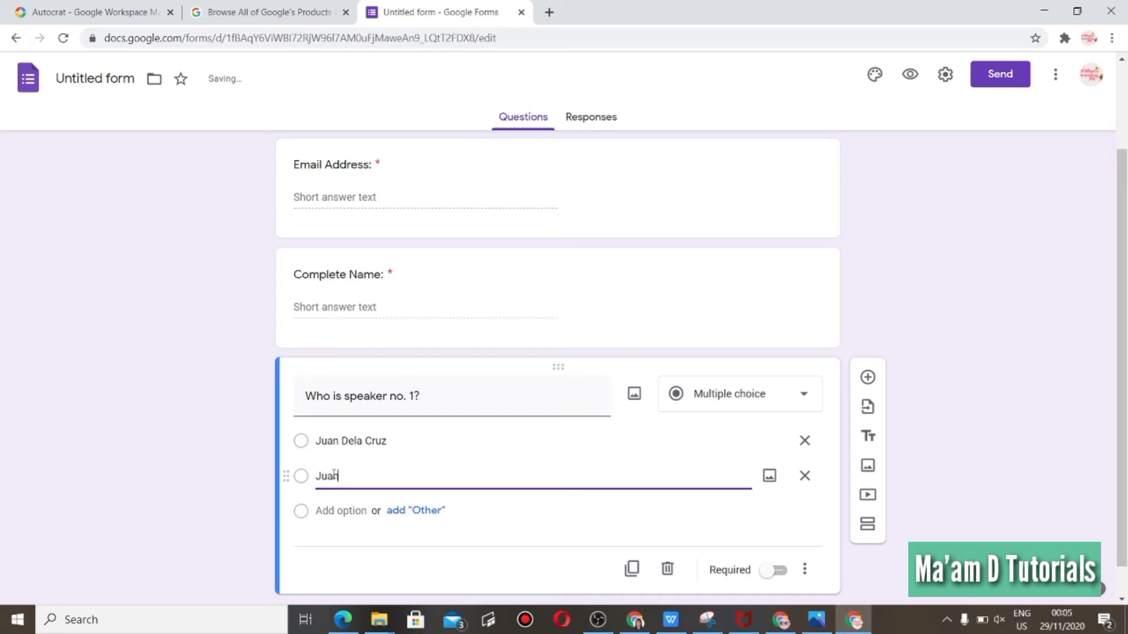
{"action": "type", "text": "a Dela Cruz"}
{"action": "left_click", "coordinate": [336, 511]}
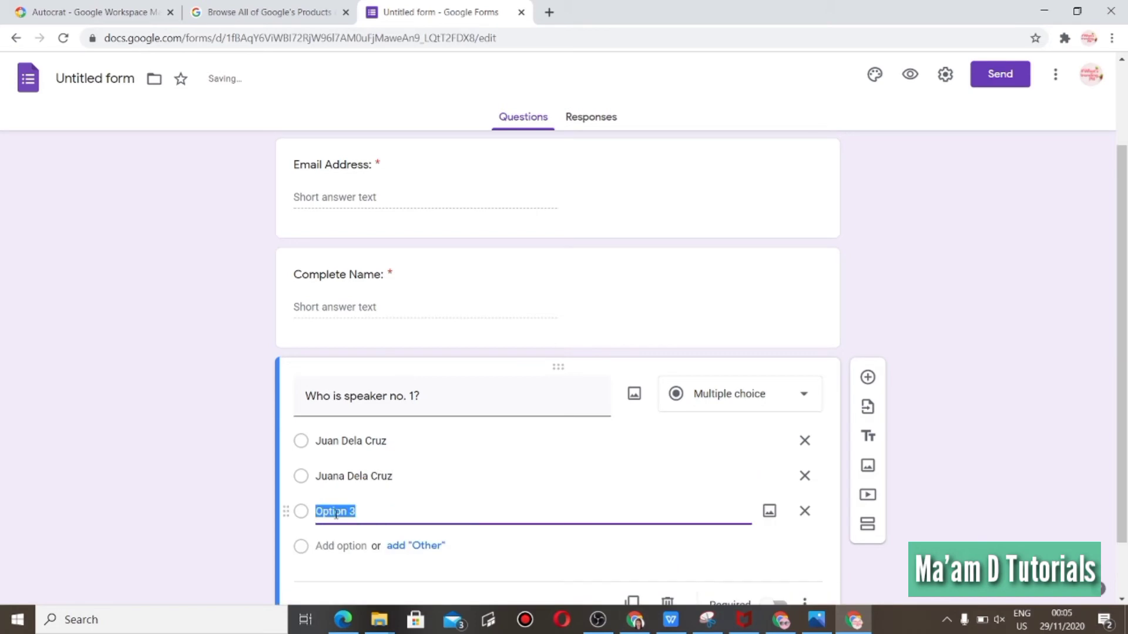
{"action": "type", "text": "June"}
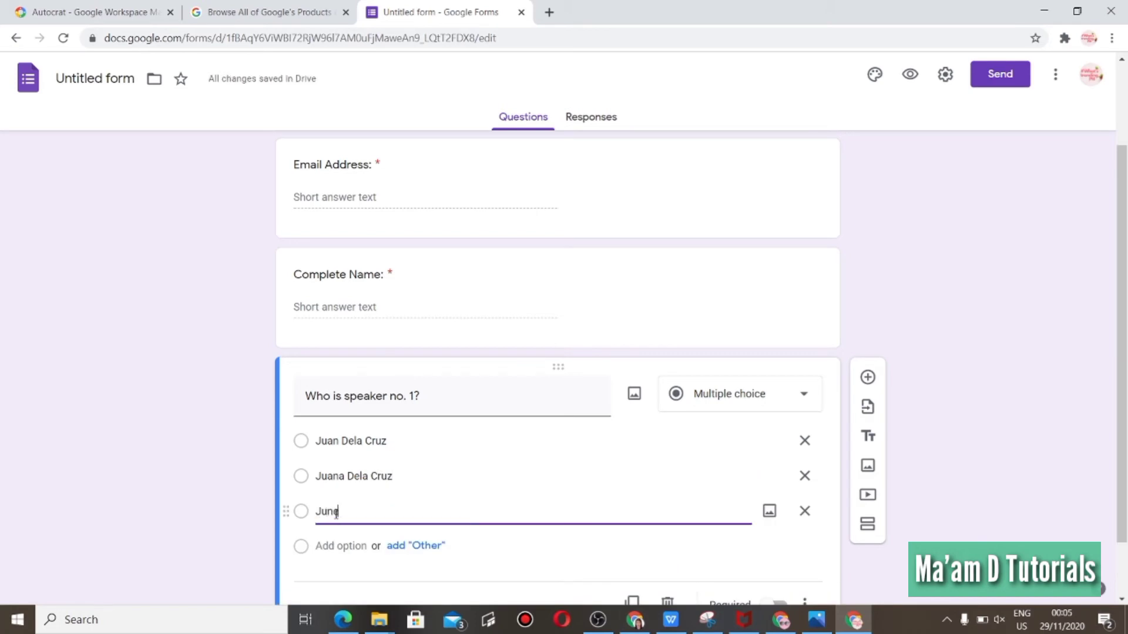
{"action": "type", "text": " Dela Cruz"}
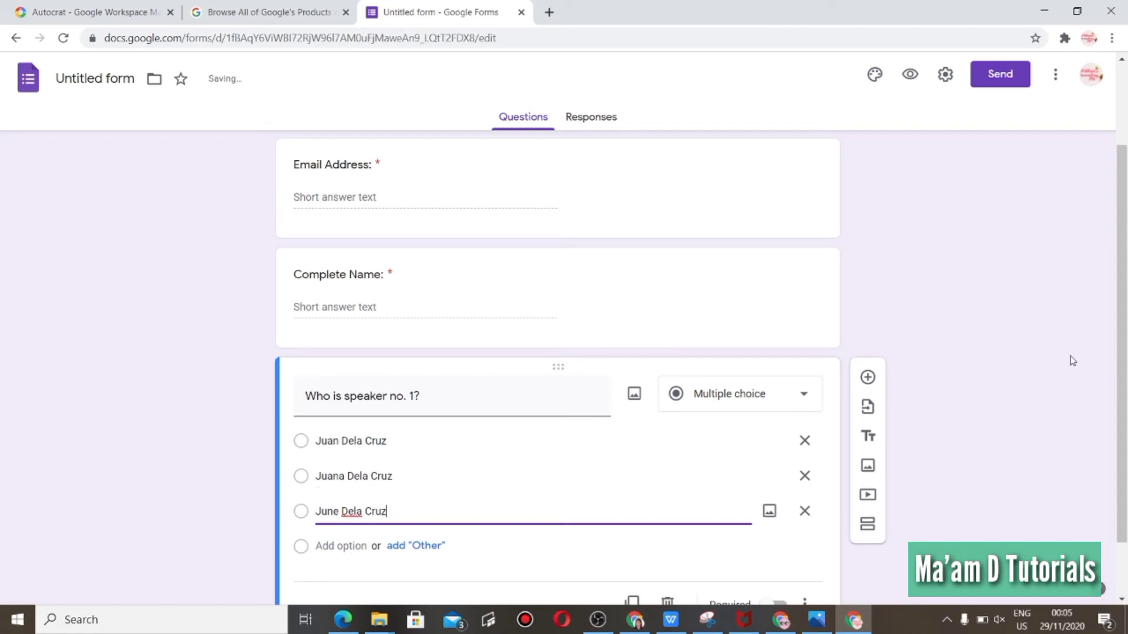
Add another multiple-choice question titled "What is the webinar about?".
{"action": "scroll", "coordinate": [1126, 385], "scroll_direction": "down", "scroll_amount": 1}
{"action": "left_click_drag", "start_coordinate": [1127, 385], "coordinate": [1126, 420]}
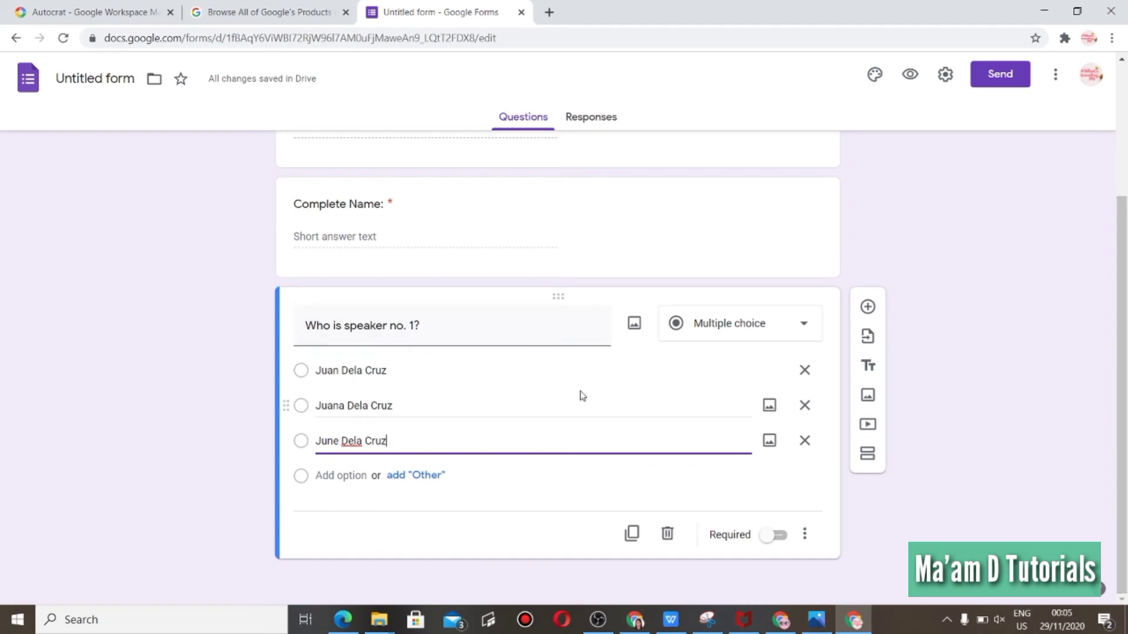
{"action": "left_click", "coordinate": [869, 307]}
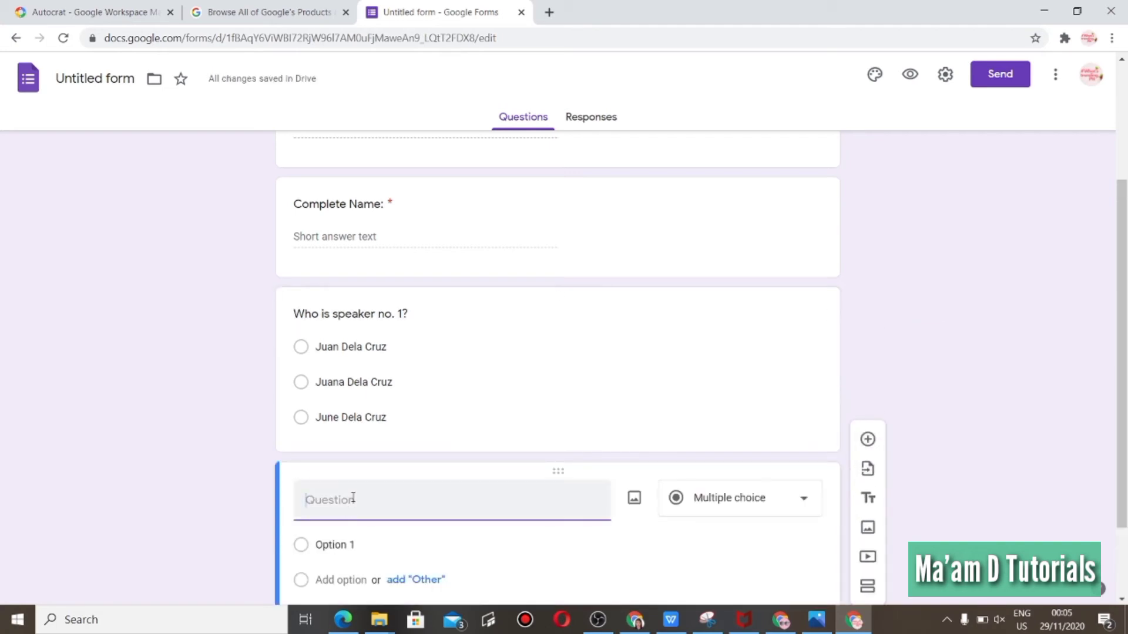
{"action": "type", "text": "What is the webinar about?"}
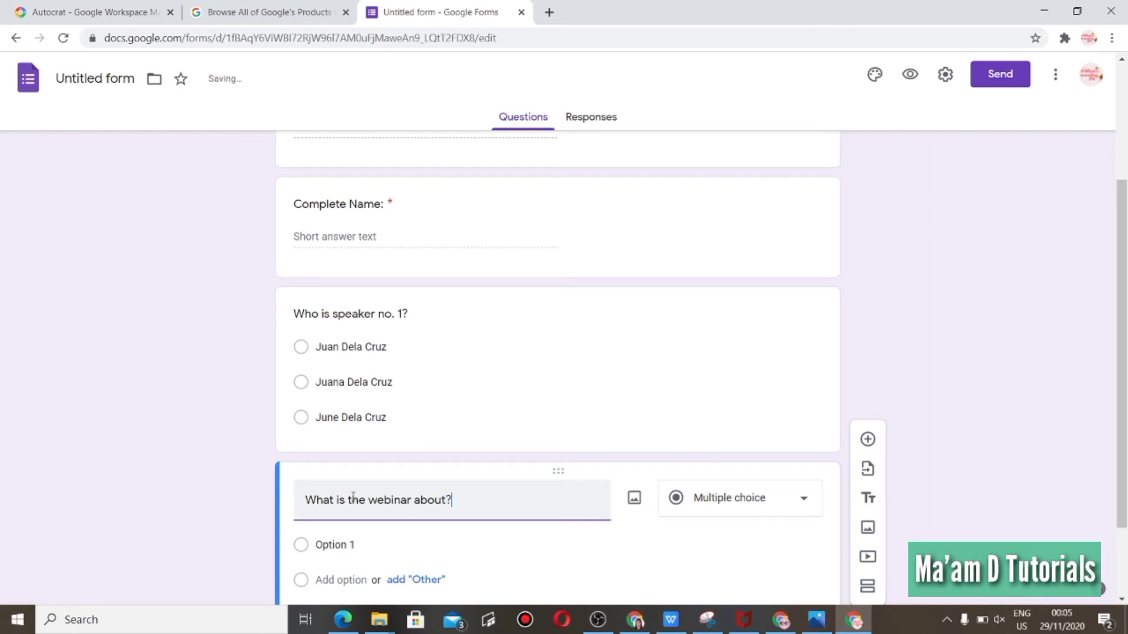
Give the webinar question the options Reading, Writing, Statistics and Research.
{"action": "left_click", "coordinate": [346, 544]}
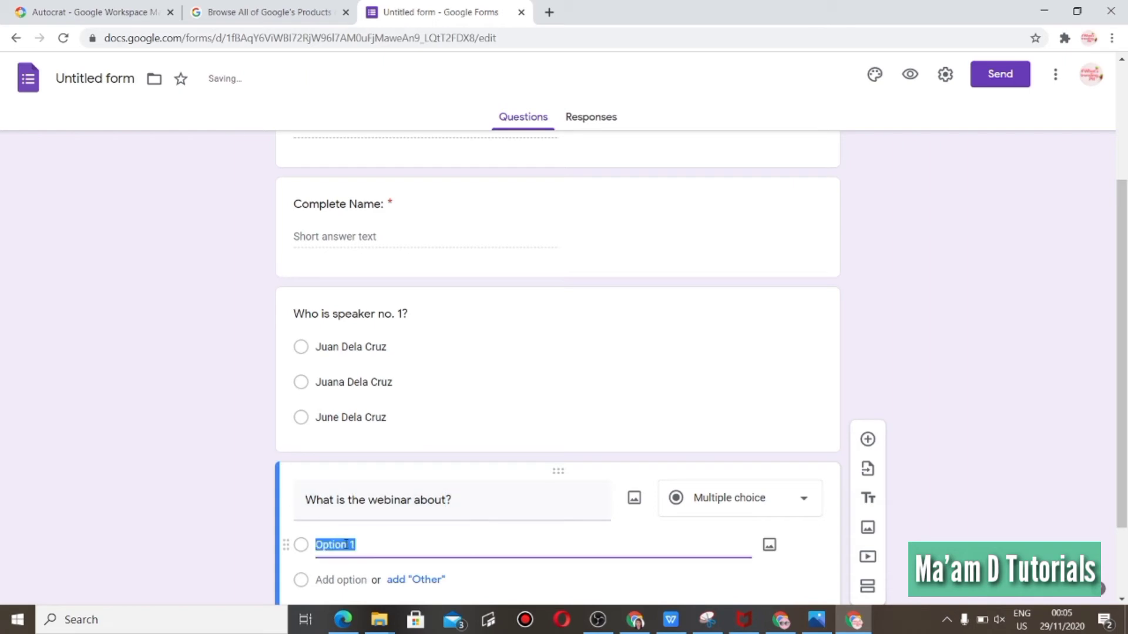
{"action": "type", "text": "Rea"}
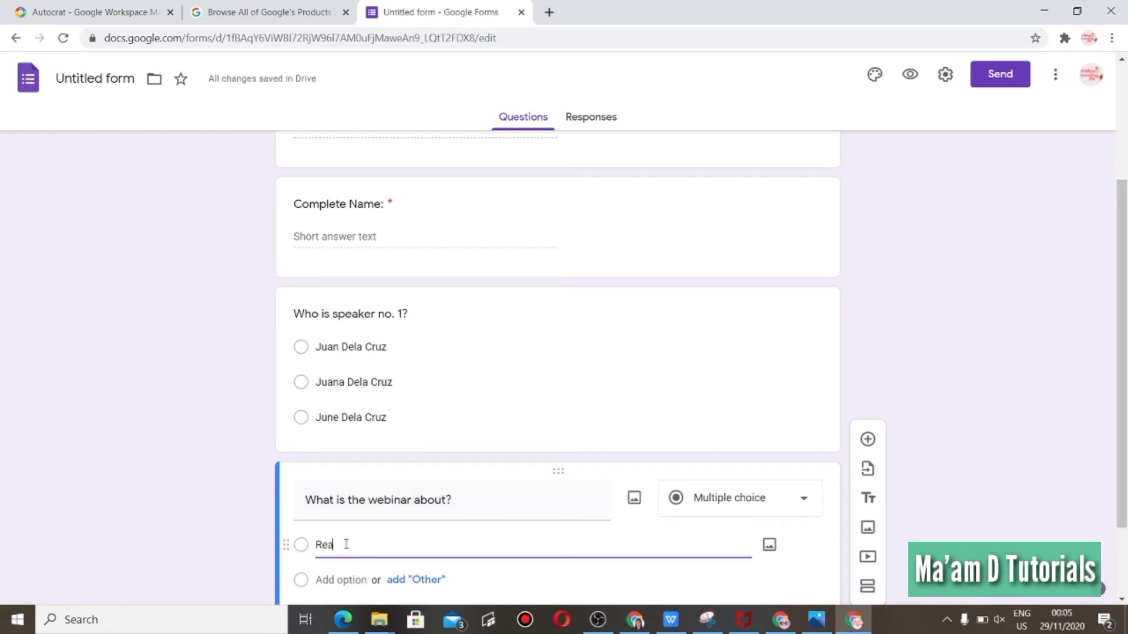
{"action": "type", "text": "ding"}
{"action": "left_click", "coordinate": [349, 580]}
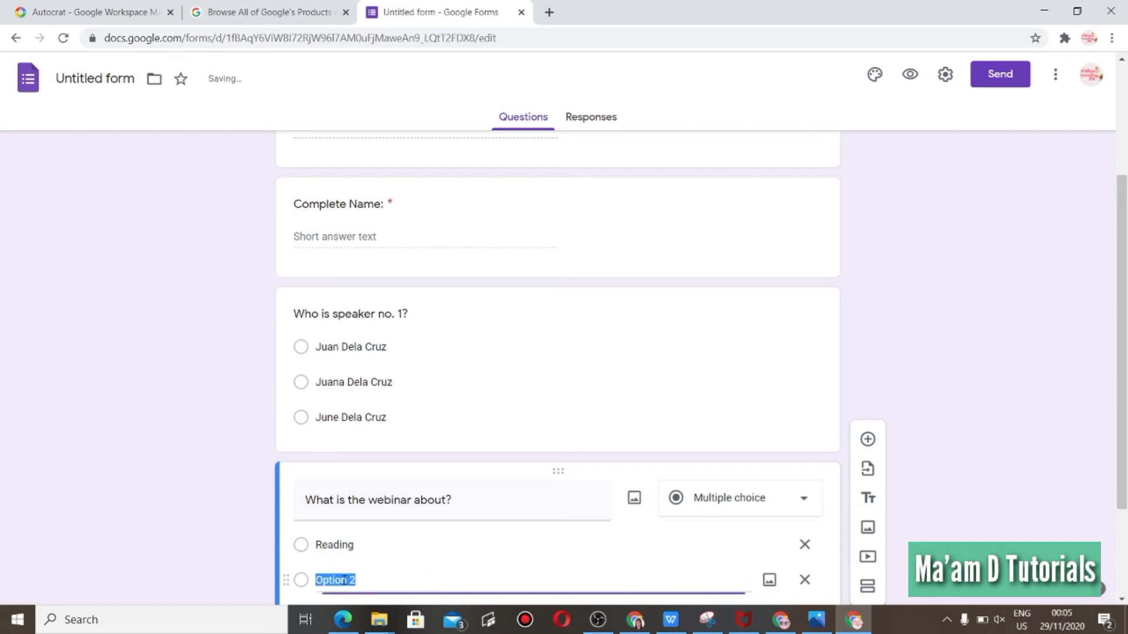
{"action": "type", "text": "Wr"}
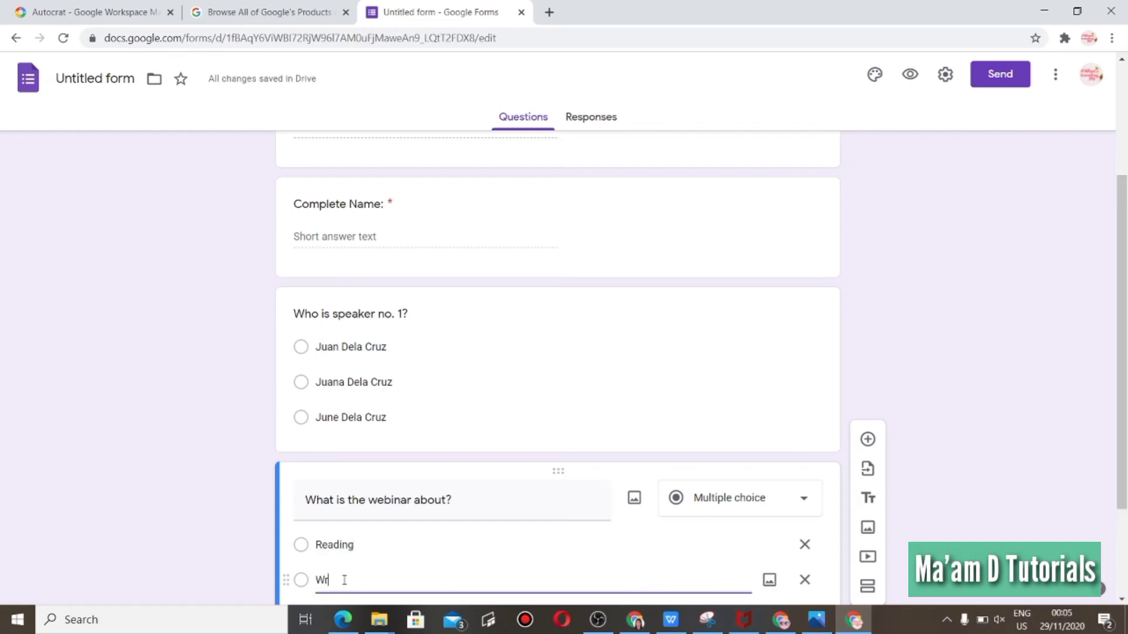
{"action": "type", "text": "iting"}
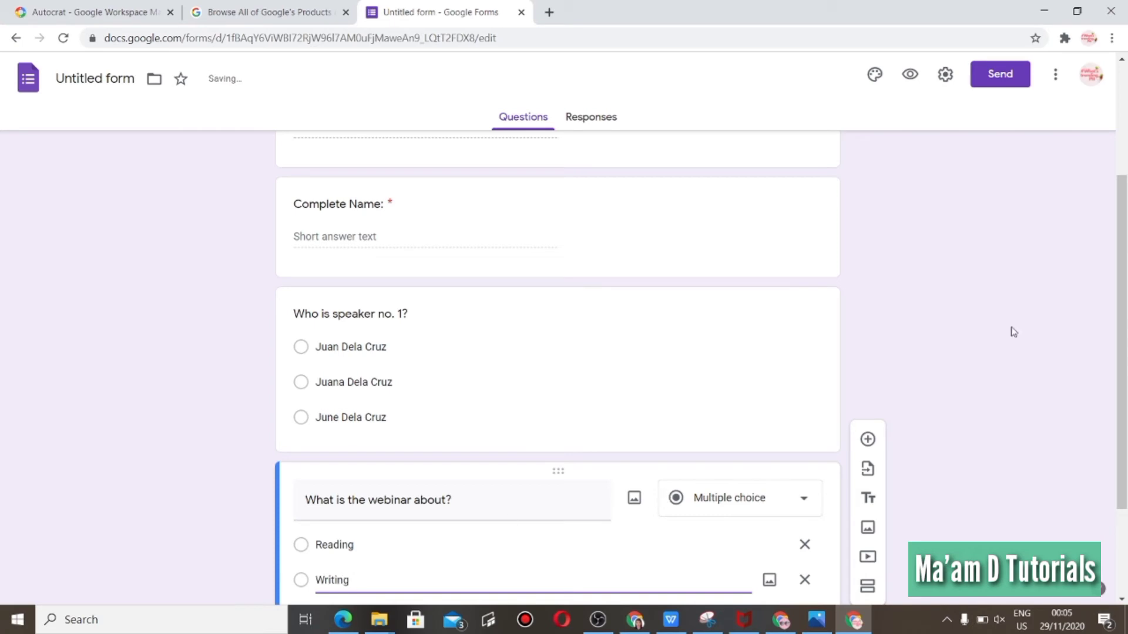
{"action": "left_click_drag", "start_coordinate": [1125, 357], "coordinate": [1127, 445]}
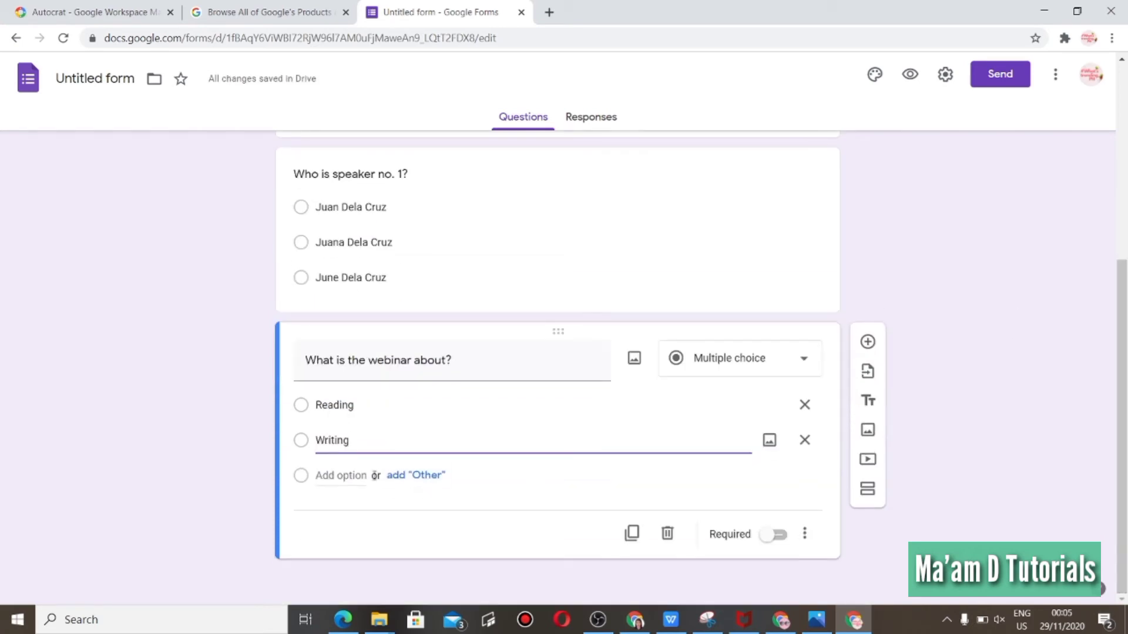
{"action": "left_click", "coordinate": [352, 476]}
{"action": "type", "text": "Stat"}
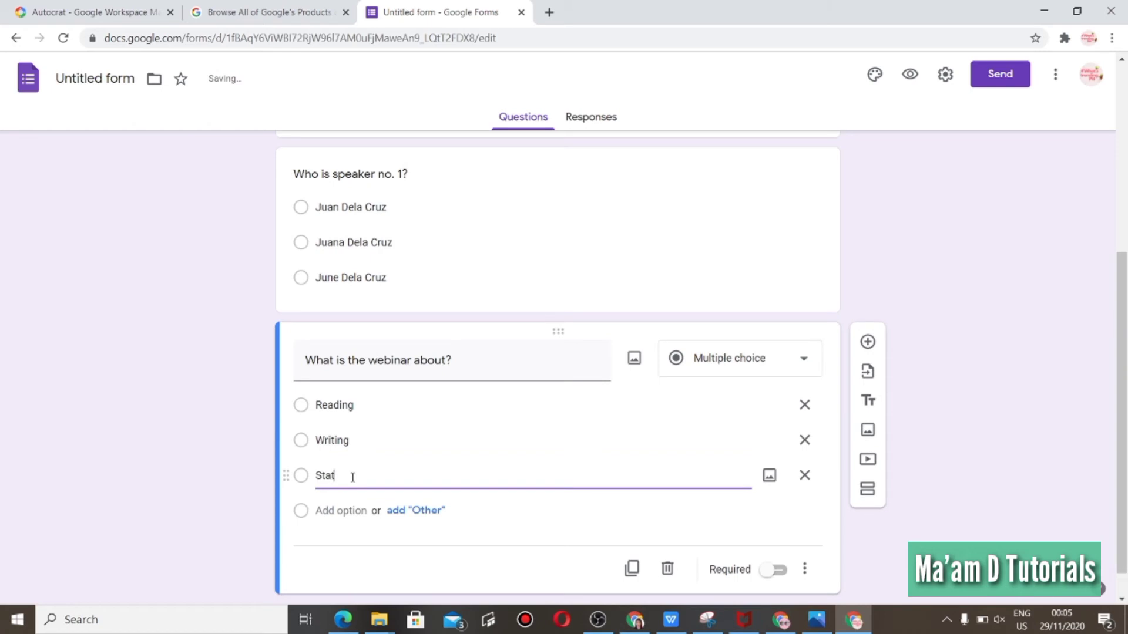
{"action": "type", "text": "istics"}
{"action": "left_click", "coordinate": [333, 524]}
{"action": "type", "text": "R"}
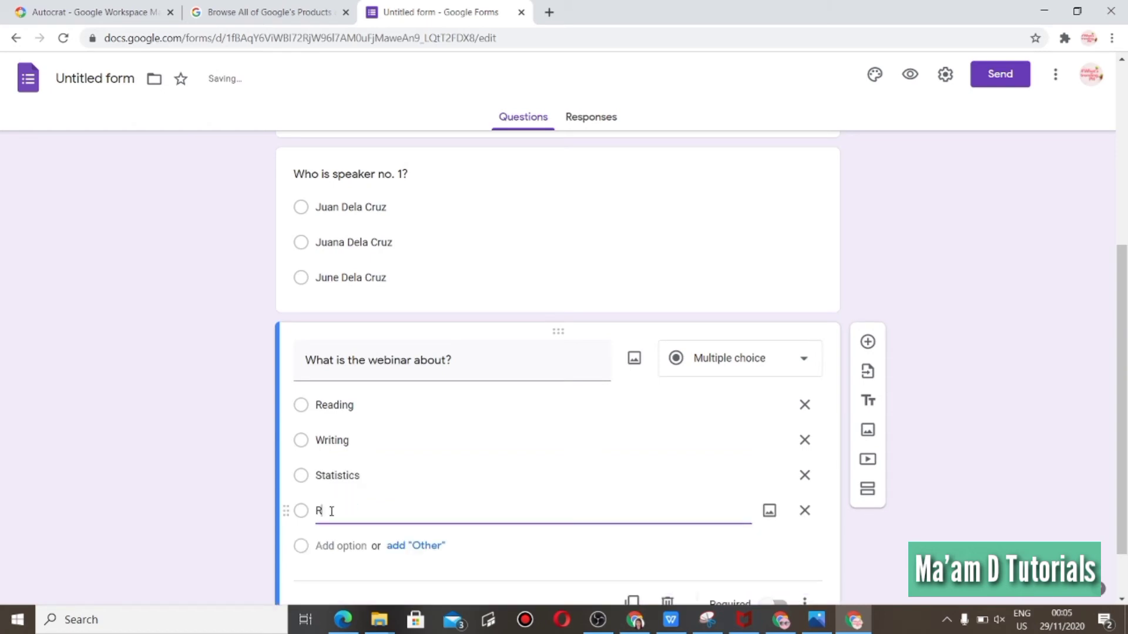
{"action": "type", "text": "esearch"}
{"action": "left_click", "coordinate": [1013, 308]}
{"action": "left_click_drag", "start_coordinate": [1126, 332], "coordinate": [1126, 315]}
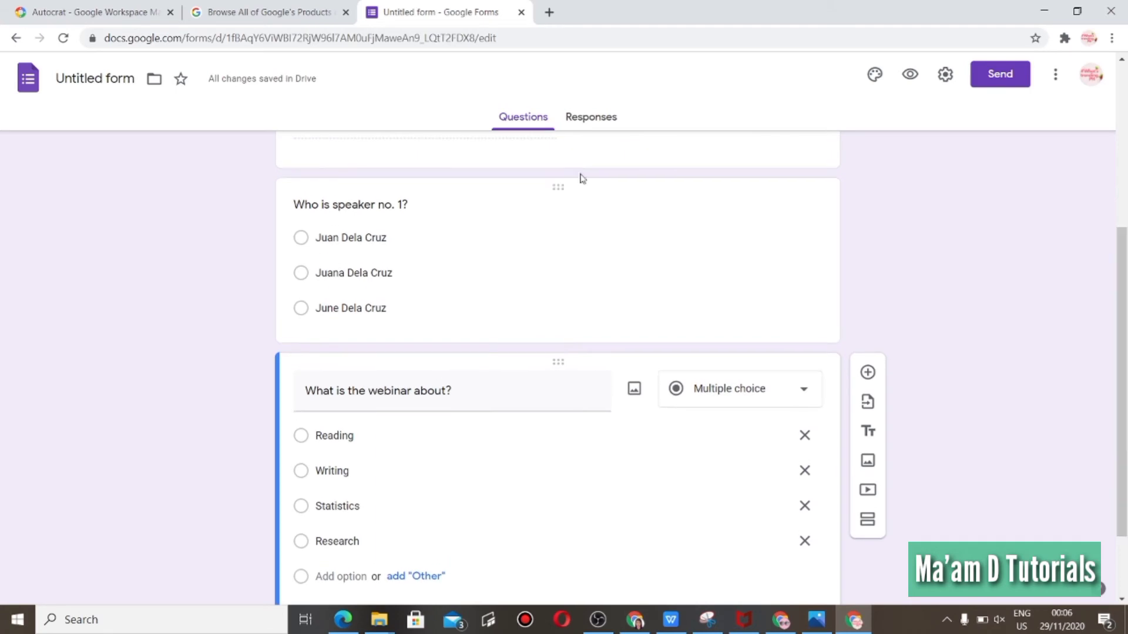
Make the "Who is speaker no. 1?" question required.
{"action": "left_click", "coordinate": [569, 243]}
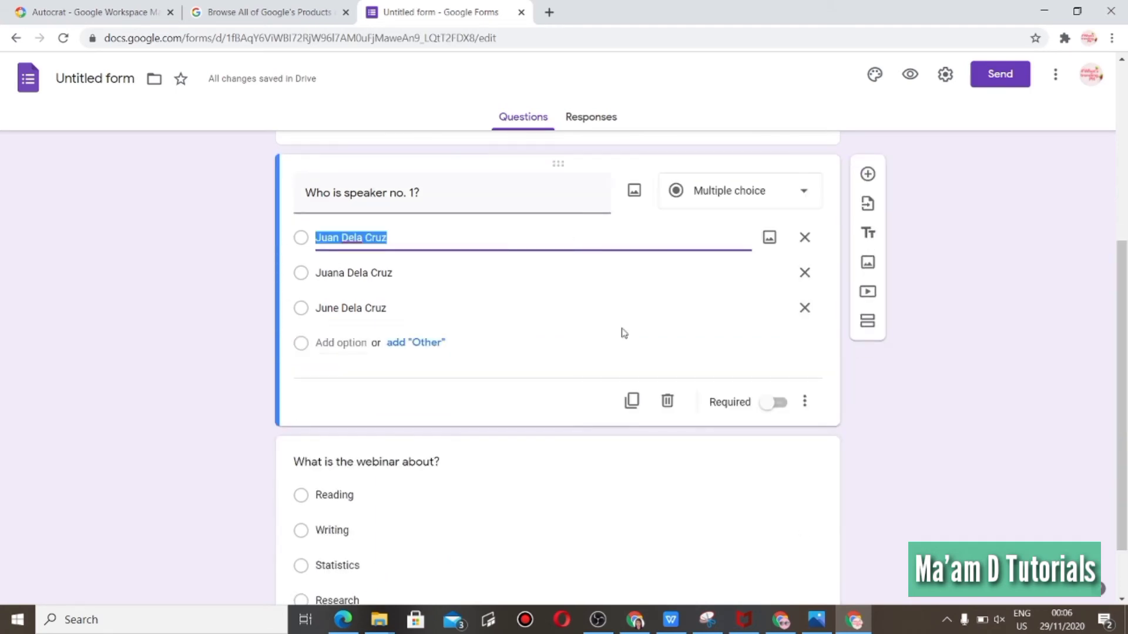
{"action": "left_click", "coordinate": [844, 363]}
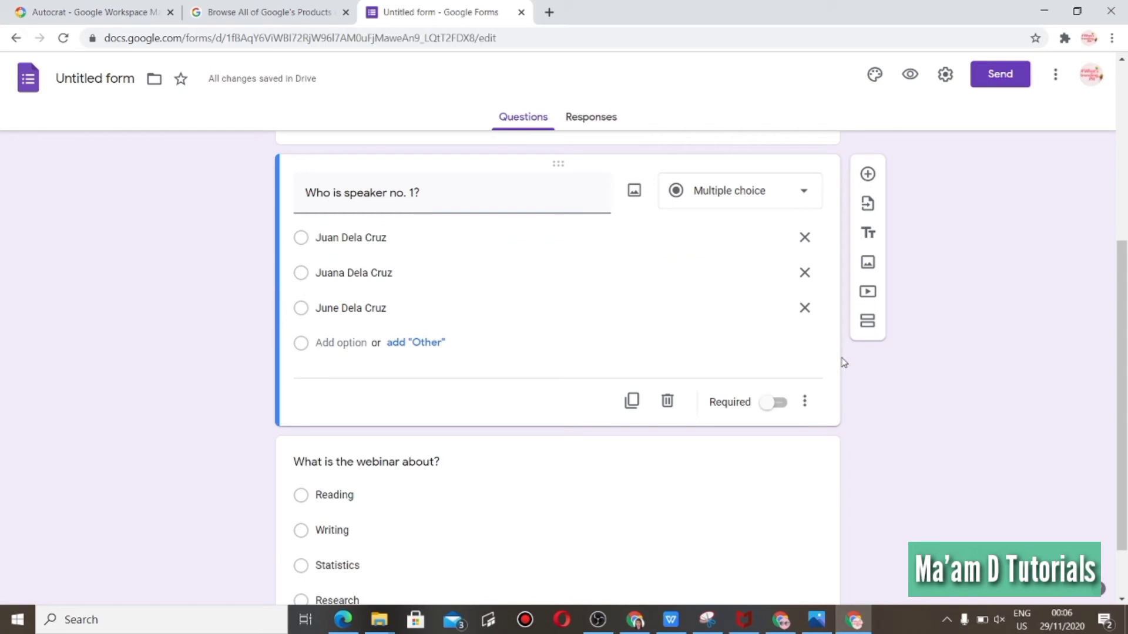
{"action": "left_click", "coordinate": [777, 403]}
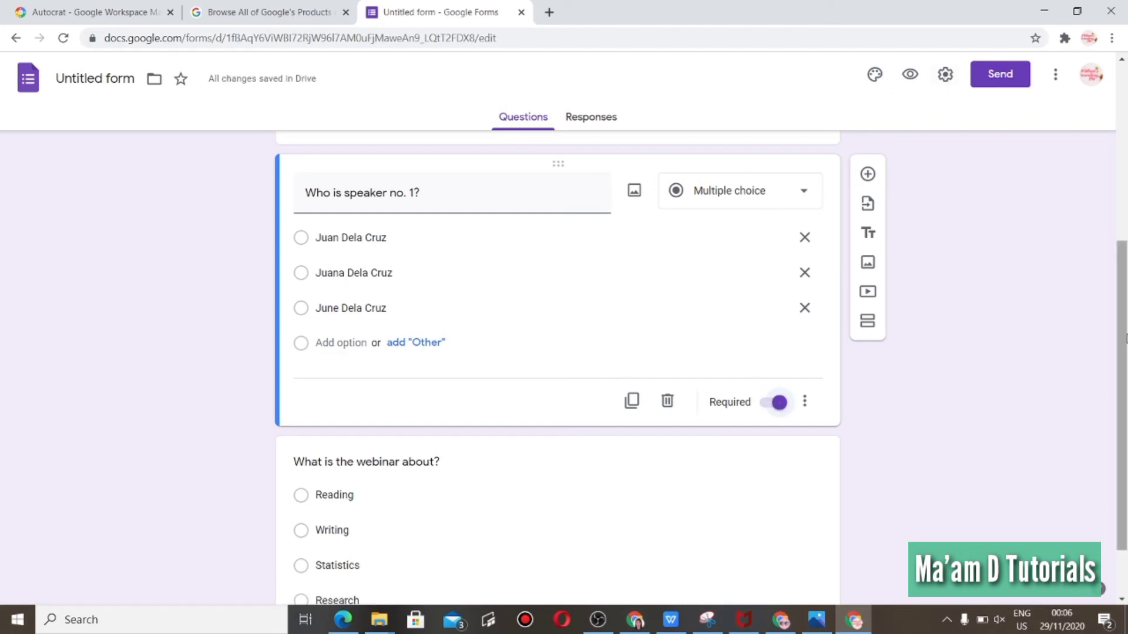
Make the "What is the webinar about?" question required.
{"action": "scroll", "coordinate": [1123, 346], "scroll_direction": "down", "scroll_amount": 1}
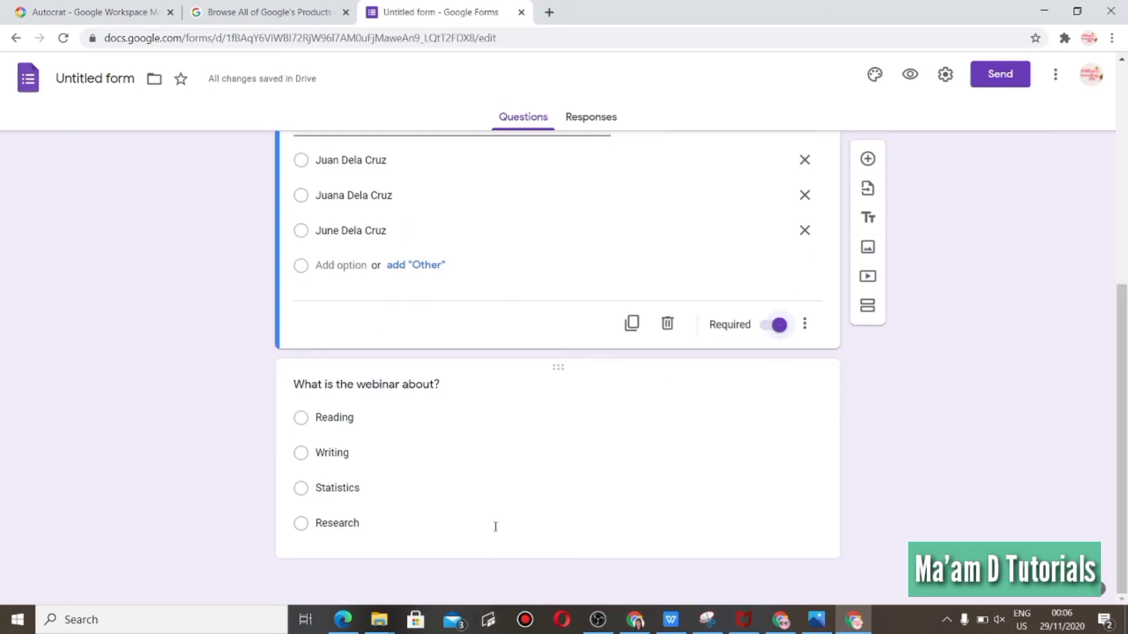
{"action": "left_click", "coordinate": [496, 524]}
{"action": "scroll", "coordinate": [1122, 482], "scroll_direction": "down", "scroll_amount": 2}
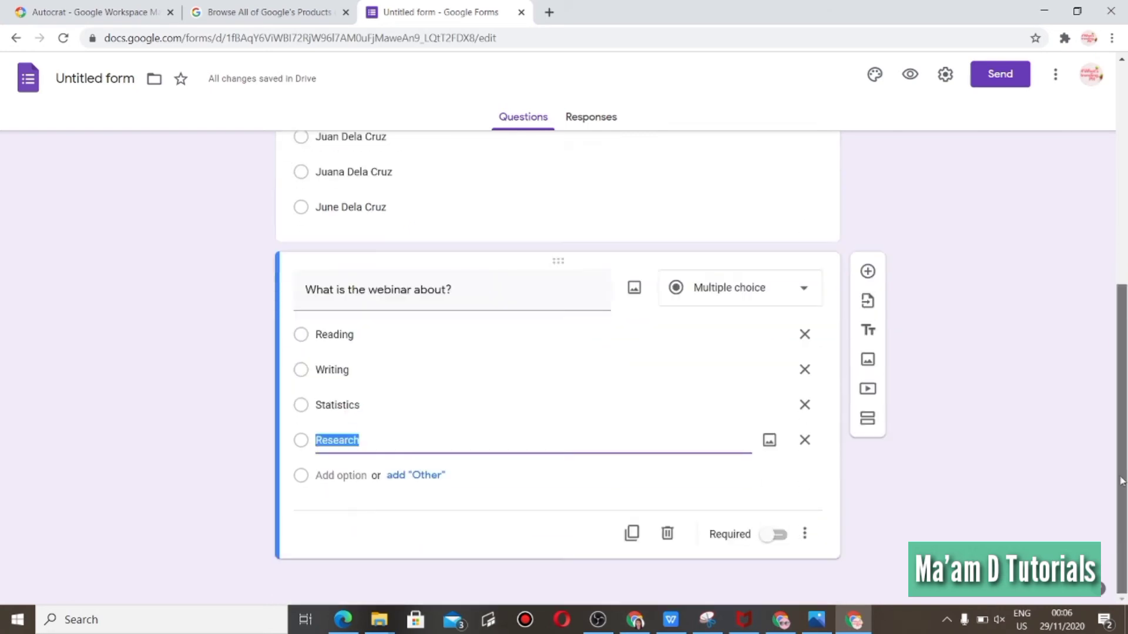
{"action": "left_click", "coordinate": [779, 535]}
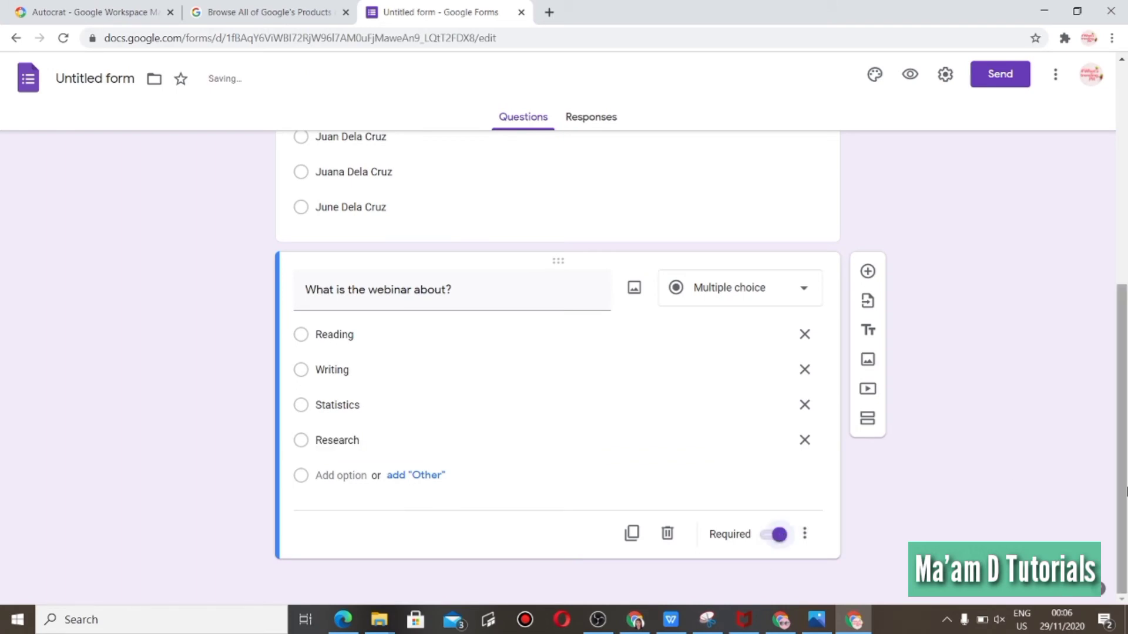
{"action": "scroll", "coordinate": [1123, 487], "scroll_direction": "up", "scroll_amount": 2}
{"action": "scroll", "coordinate": [1124, 438], "scroll_direction": "up", "scroll_amount": 2}
{"action": "scroll", "coordinate": [1122, 446], "scroll_direction": "down", "scroll_amount": 3}
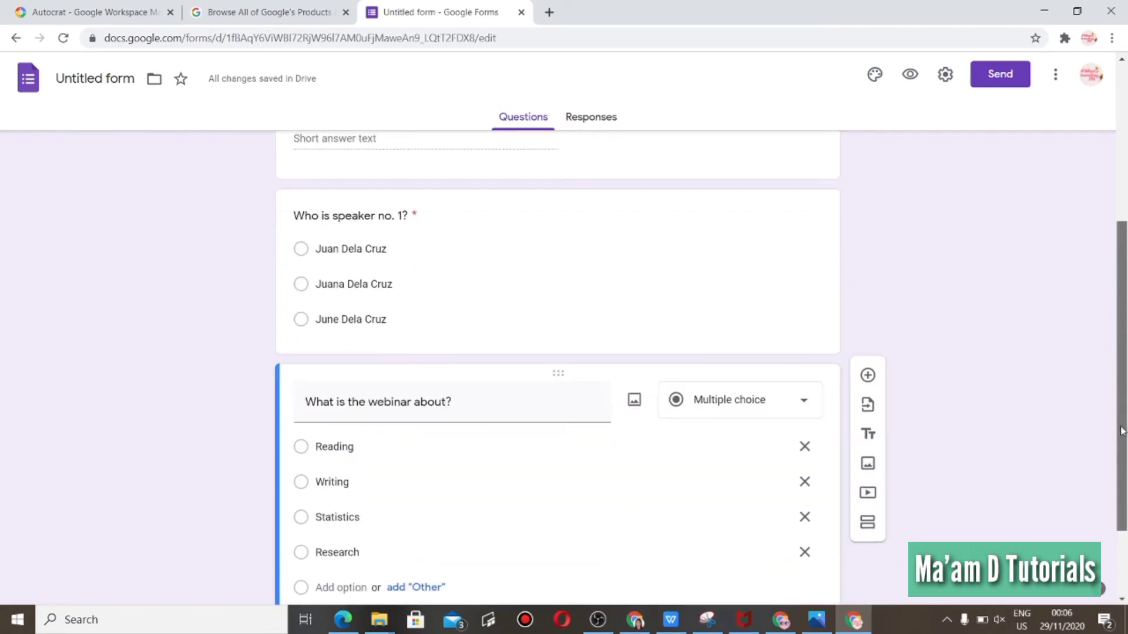
{"action": "left_click_drag", "start_coordinate": [1123, 448], "coordinate": [1124, 451]}
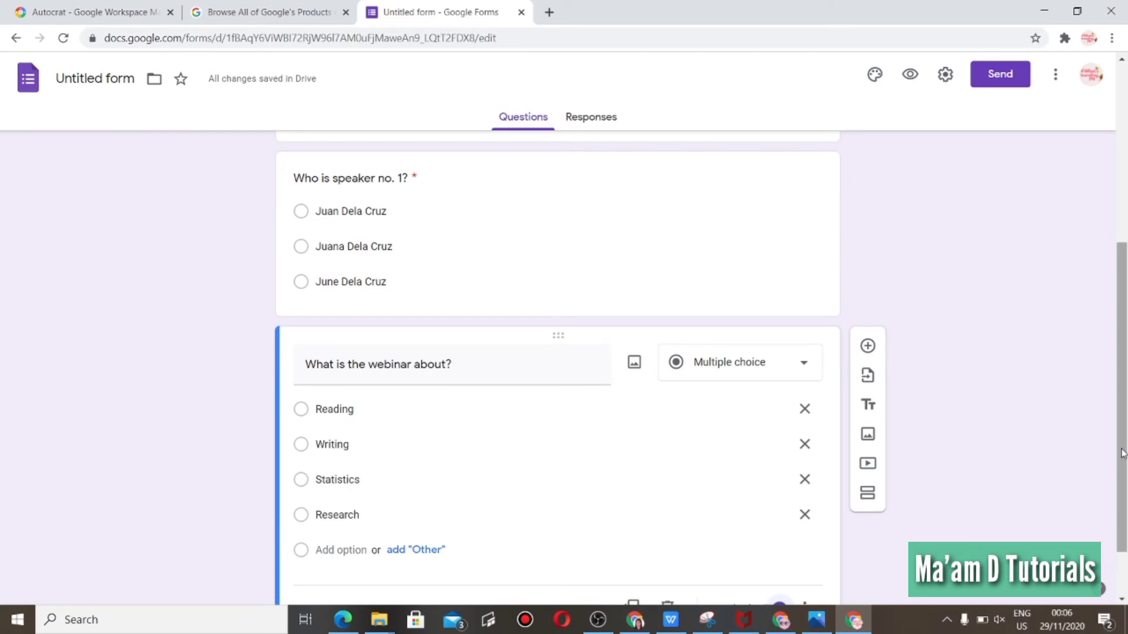
{"action": "scroll", "coordinate": [1123, 452], "scroll_direction": "down", "scroll_amount": 1}
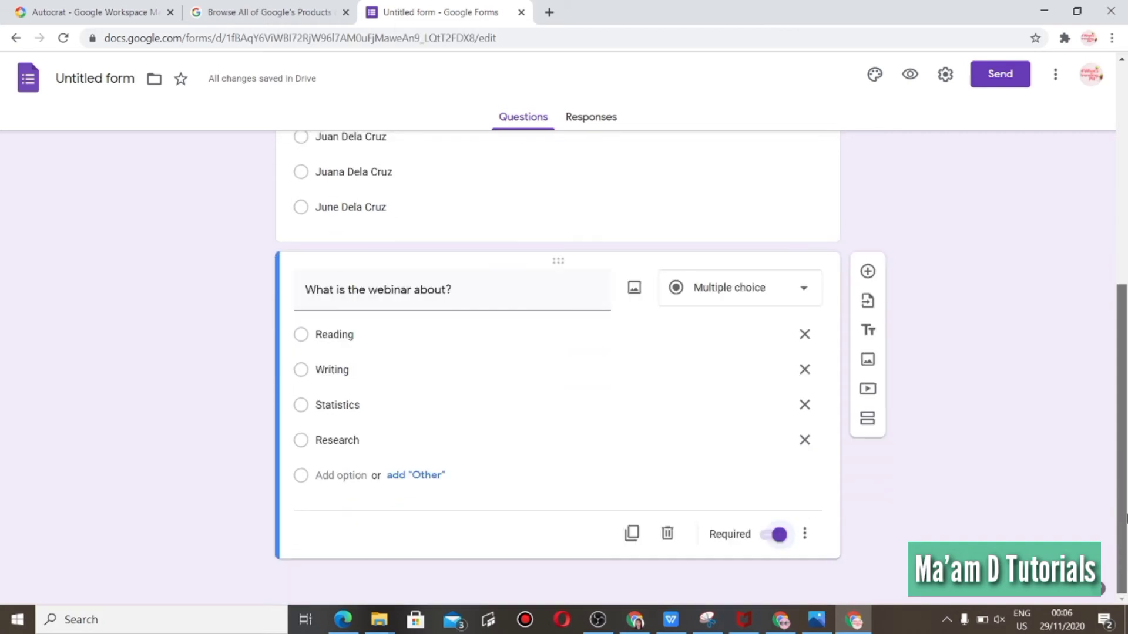
{"action": "left_click", "coordinate": [868, 272]}
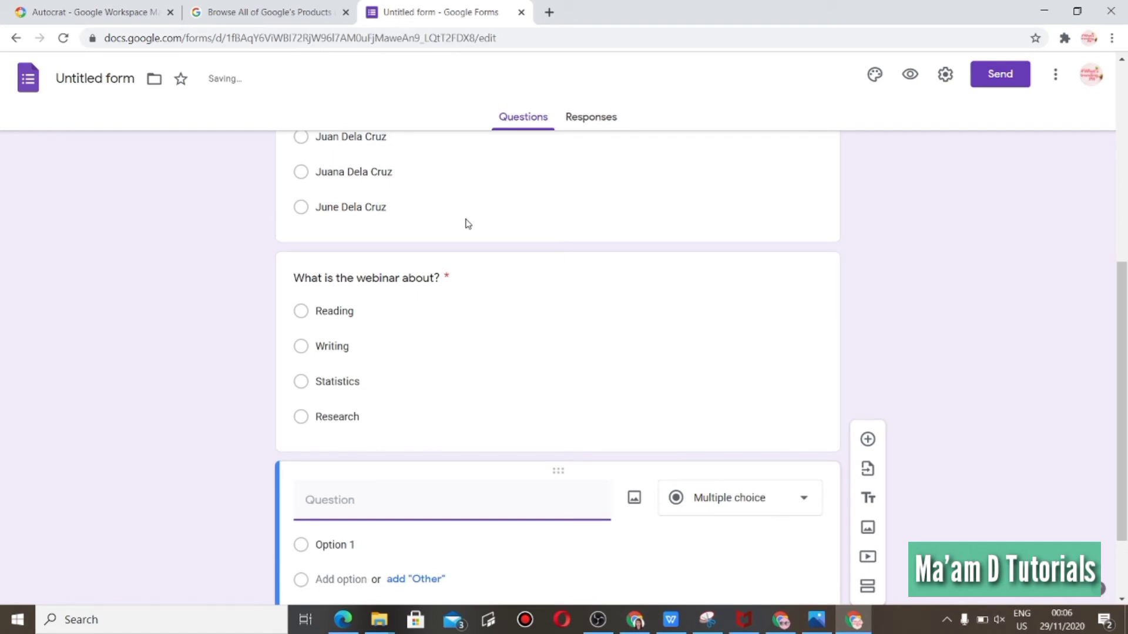
{"action": "scroll", "coordinate": [1125, 461], "scroll_direction": "down", "scroll_amount": 2}
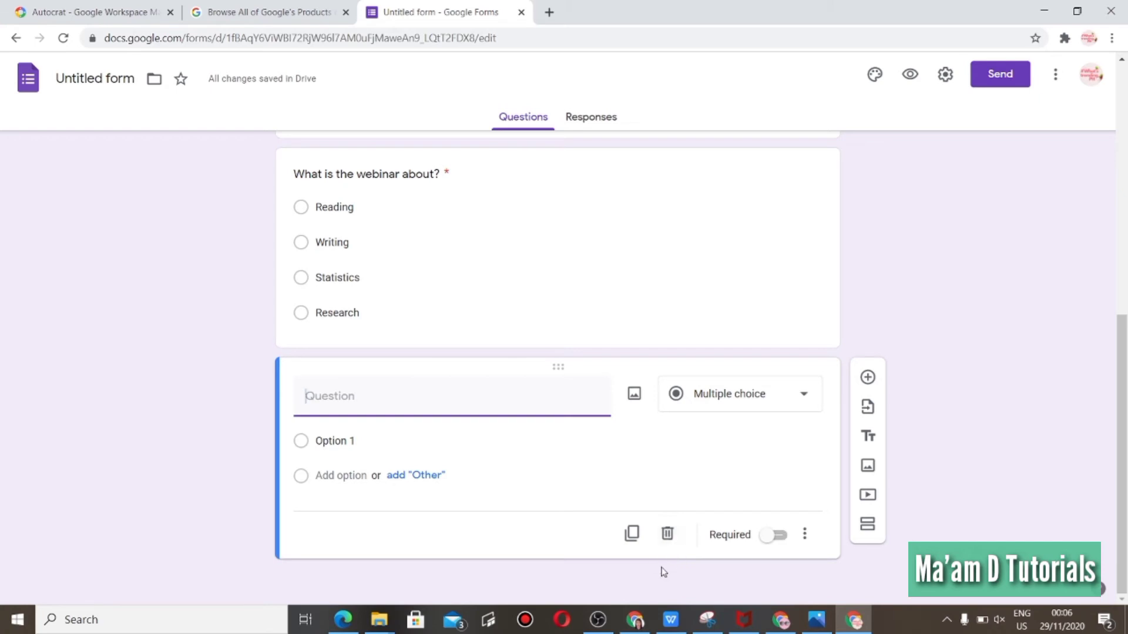
{"action": "left_click", "coordinate": [665, 545]}
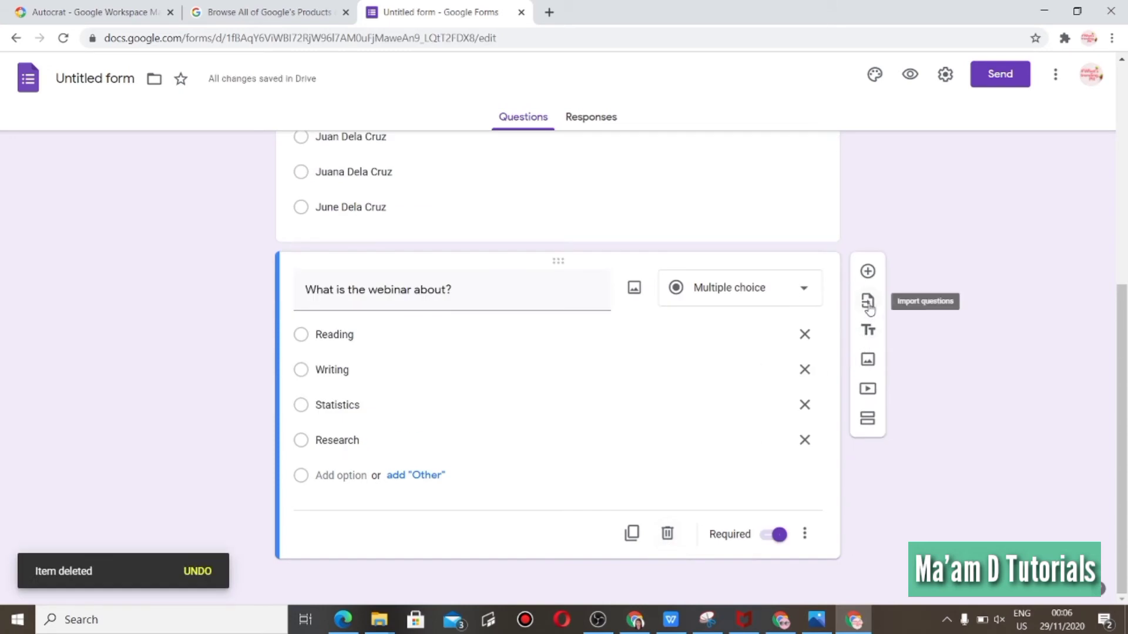
Add a title item reading: Kindly check the information you provided before clicking "Submit".
{"action": "left_click", "coordinate": [868, 332]}
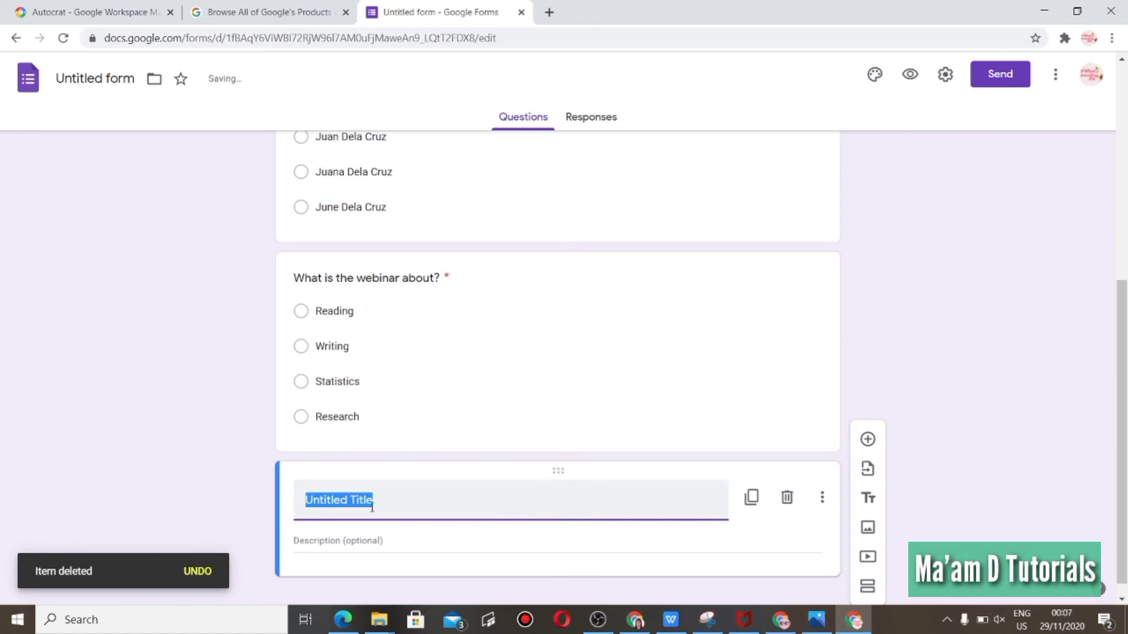
{"action": "type", "text": "Kindly"}
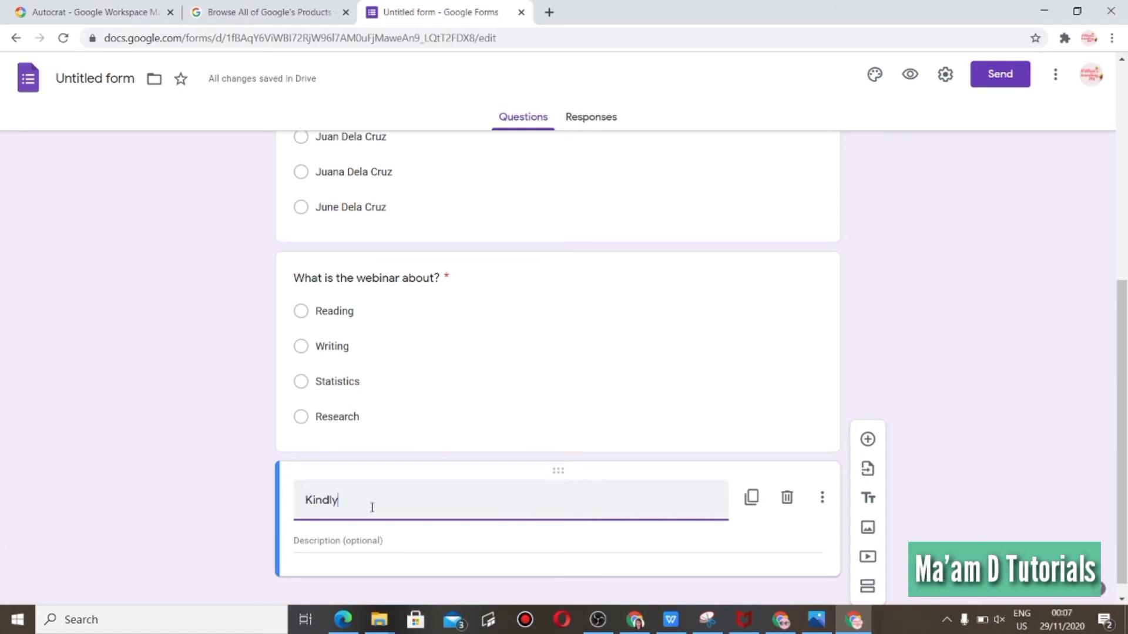
{"action": "type", "text": " che"}
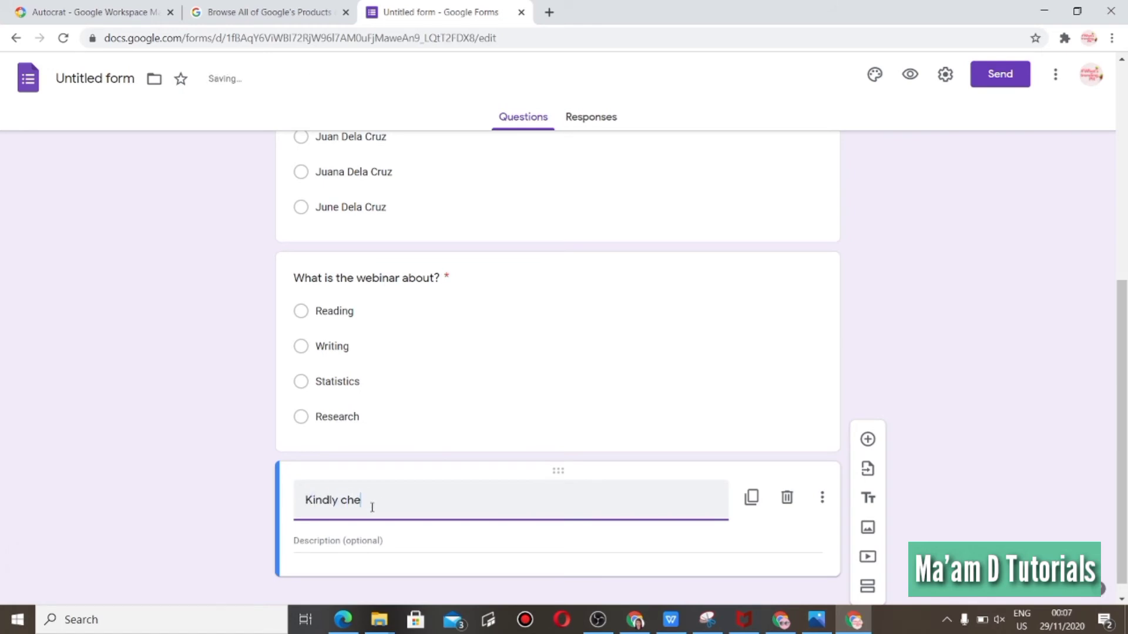
{"action": "type", "text": "ck the information you provided beof"}
{"action": "key", "text": "BackSpace"}
{"action": "key", "text": "BackSpace"}
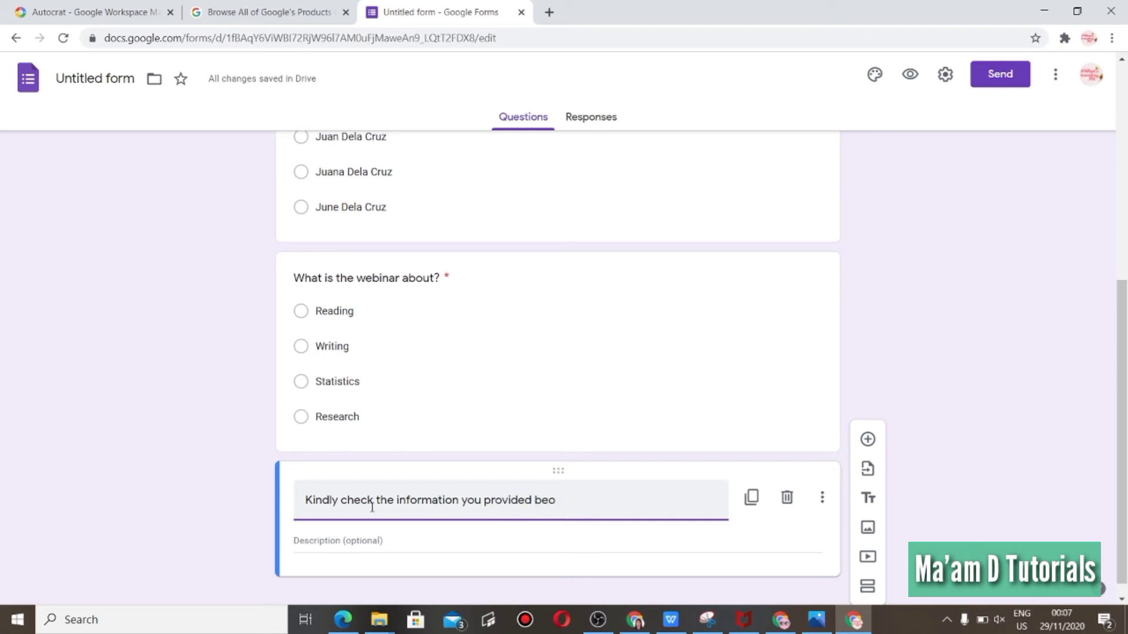
{"action": "type", "text": "fore clickin"}
{"action": "type", "text": "g \"Submit"}
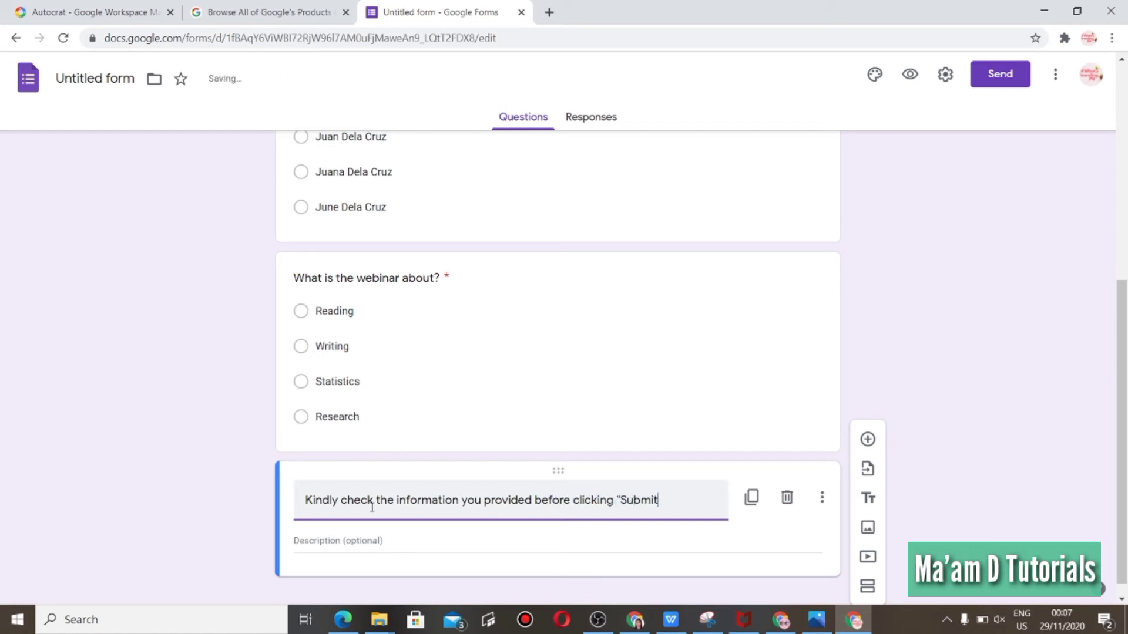
{"action": "type", "text": "\"."}
Open the form settings and limit the form to 1 response per respondent.
{"action": "left_click_drag", "start_coordinate": [1126, 429], "coordinate": [1105, 302]}
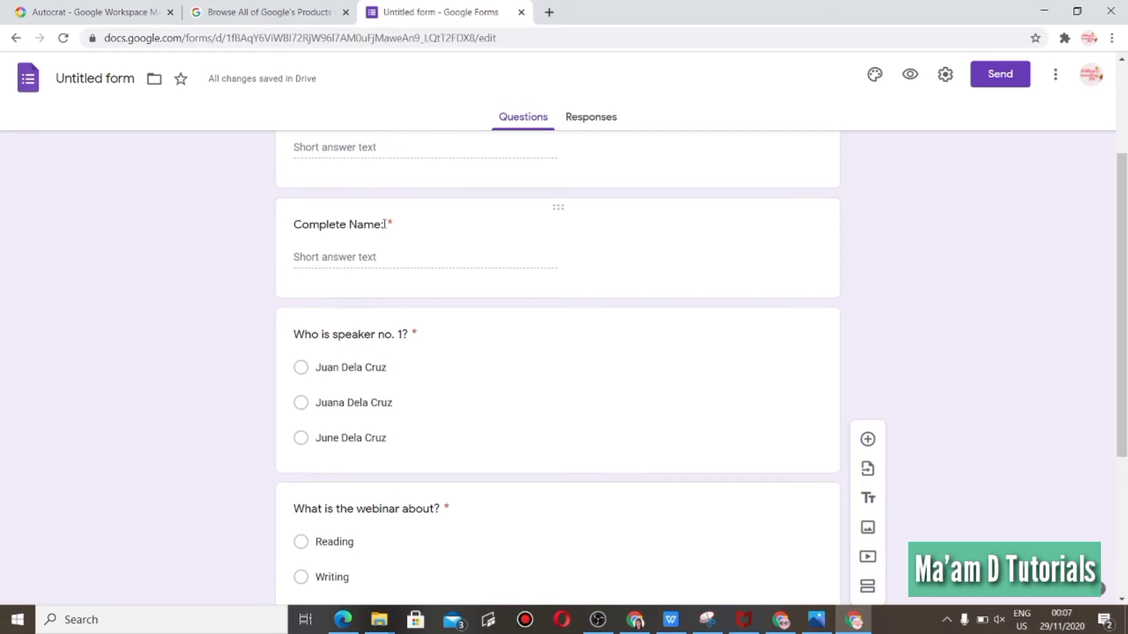
{"action": "left_click_drag", "start_coordinate": [1127, 337], "coordinate": [1124, 405]}
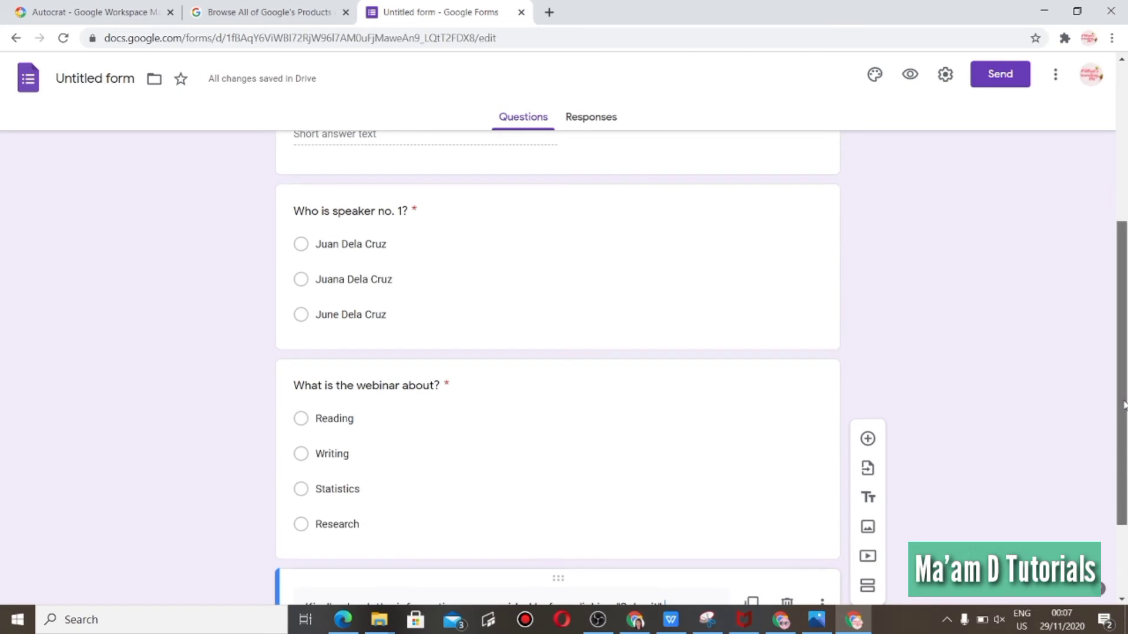
{"action": "left_click", "coordinate": [947, 81]}
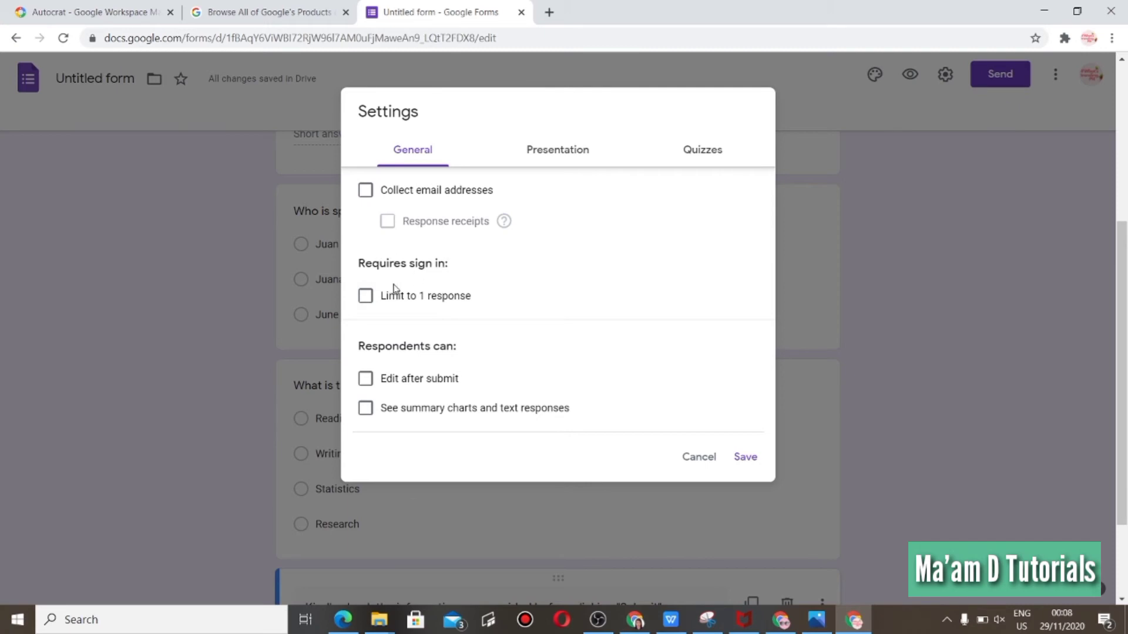
{"action": "left_click", "coordinate": [366, 296]}
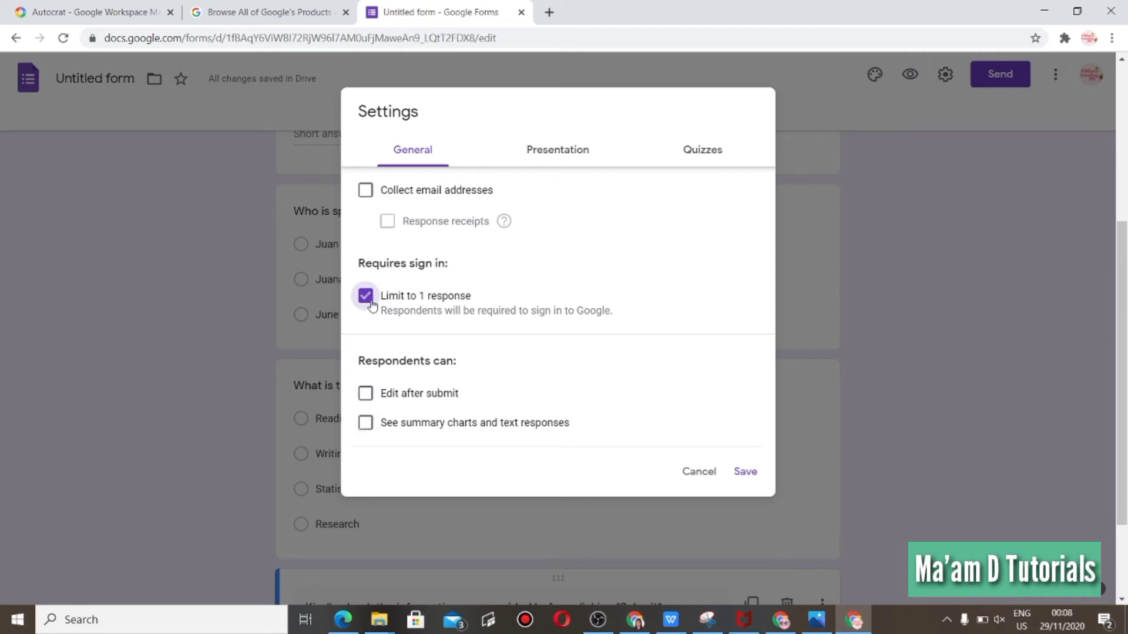
Make the form a quiz, stop respondents from seeing correct answers, and save the settings.
{"action": "left_click", "coordinate": [553, 152]}
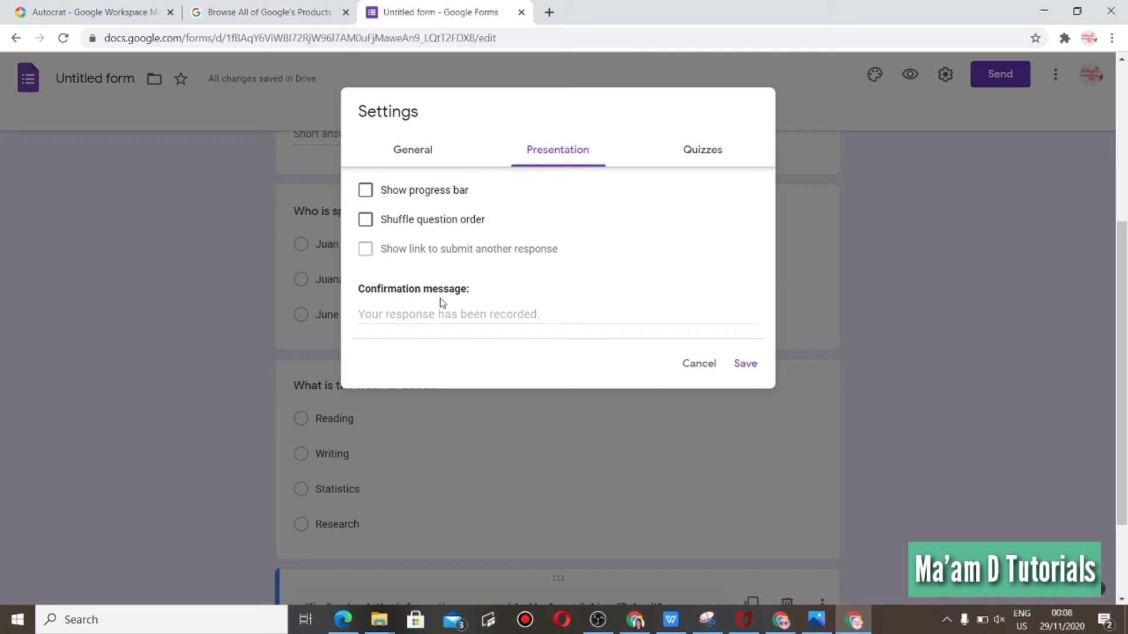
{"action": "left_click", "coordinate": [706, 156]}
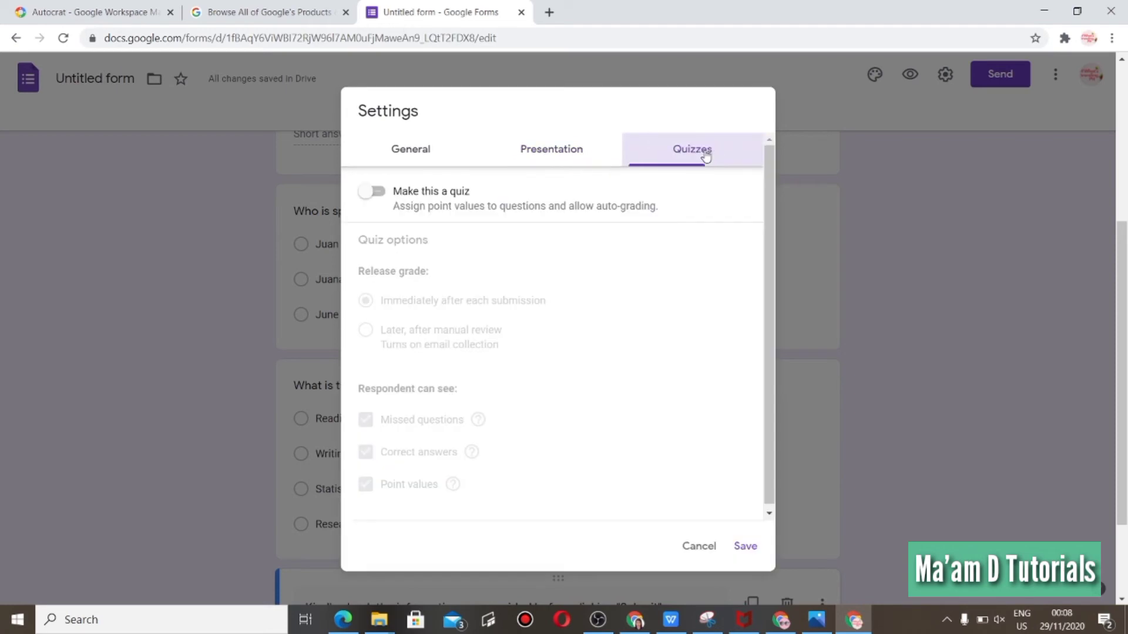
{"action": "left_click", "coordinate": [379, 192]}
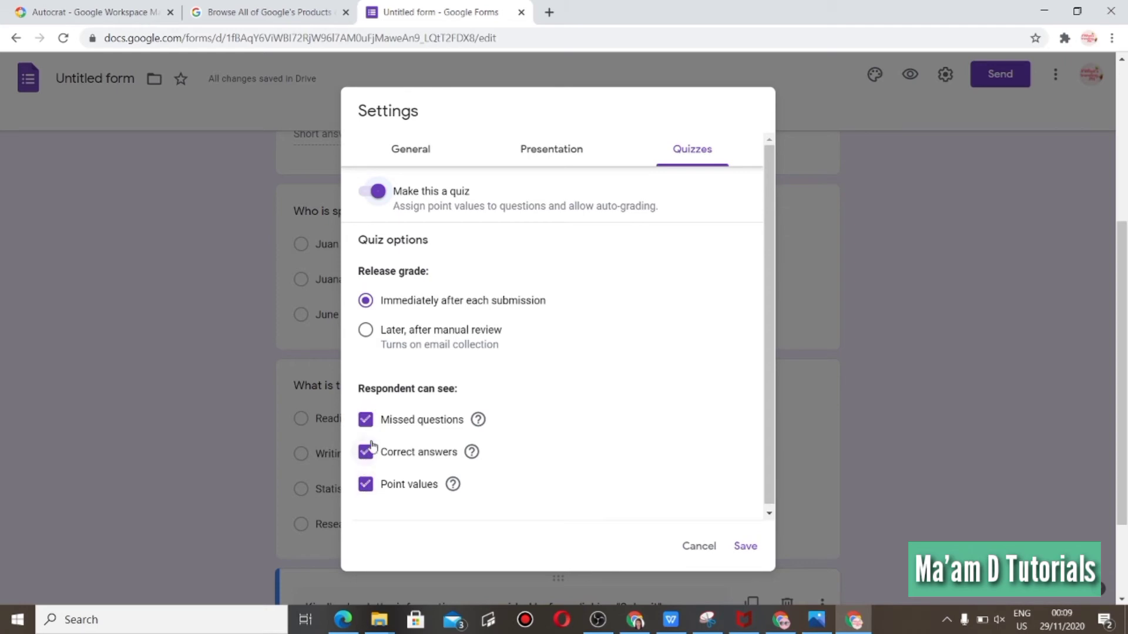
{"action": "left_click", "coordinate": [367, 452]}
{"action": "left_click", "coordinate": [744, 547]}
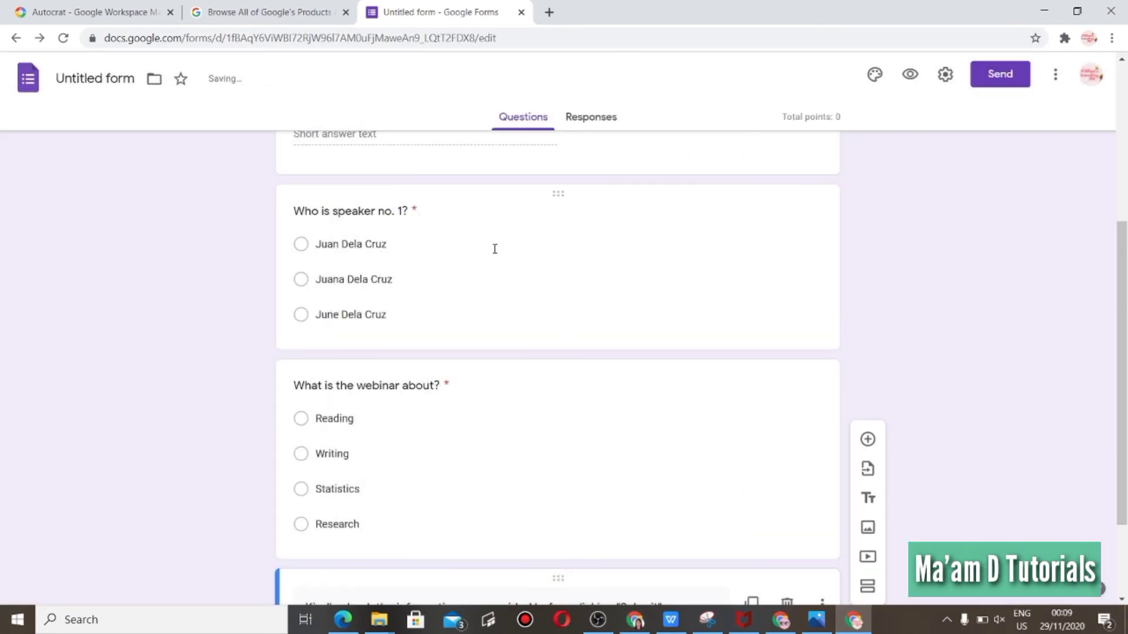
Get the form's shortened share link and copy it, then close the send dialog.
{"action": "left_click_drag", "start_coordinate": [1126, 311], "coordinate": [1123, 96]}
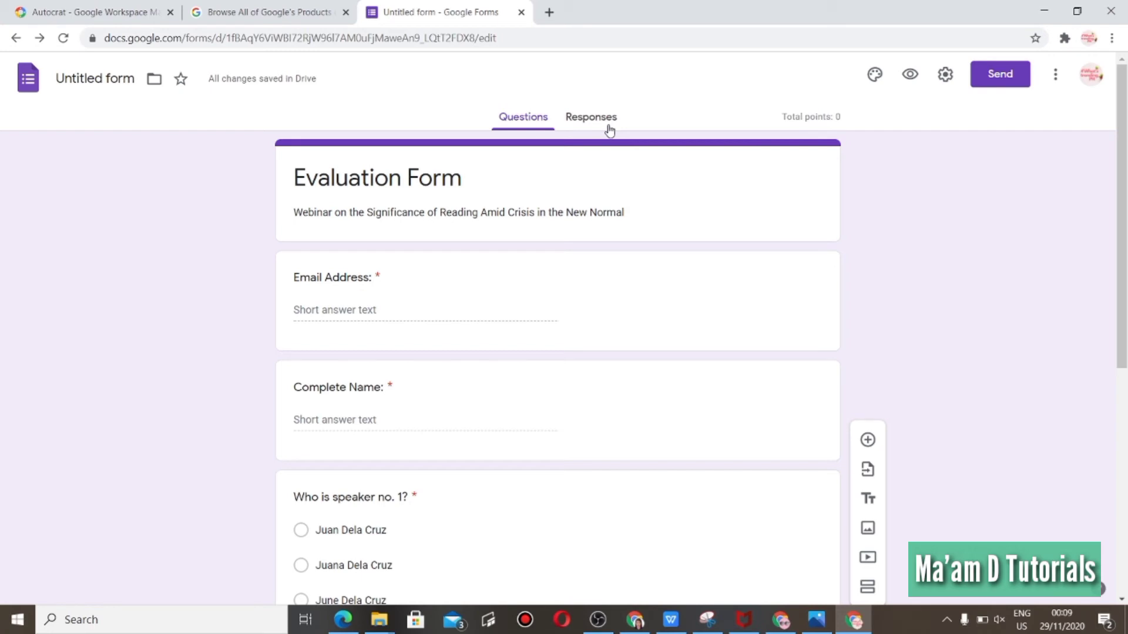
{"action": "left_click", "coordinate": [995, 77]}
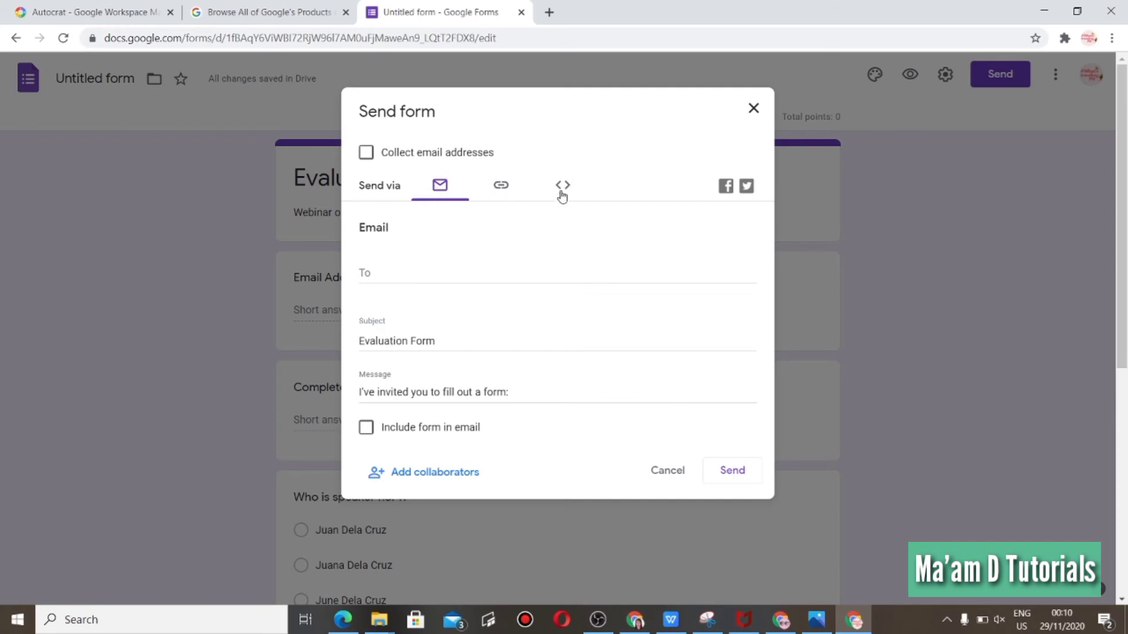
{"action": "left_click", "coordinate": [500, 191]}
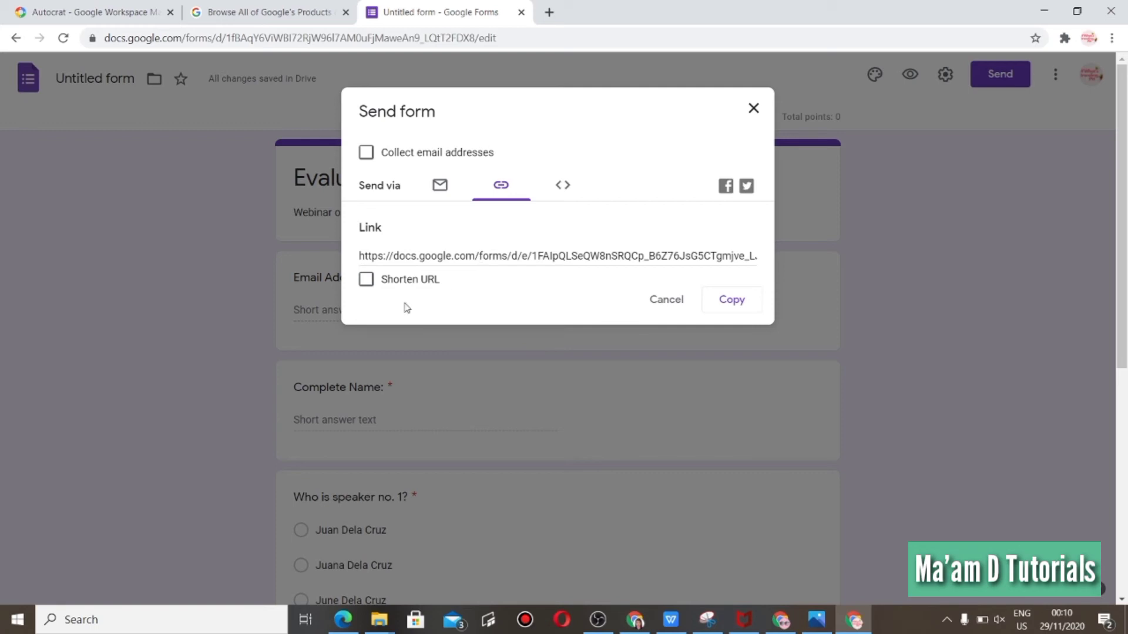
{"action": "left_click", "coordinate": [368, 286]}
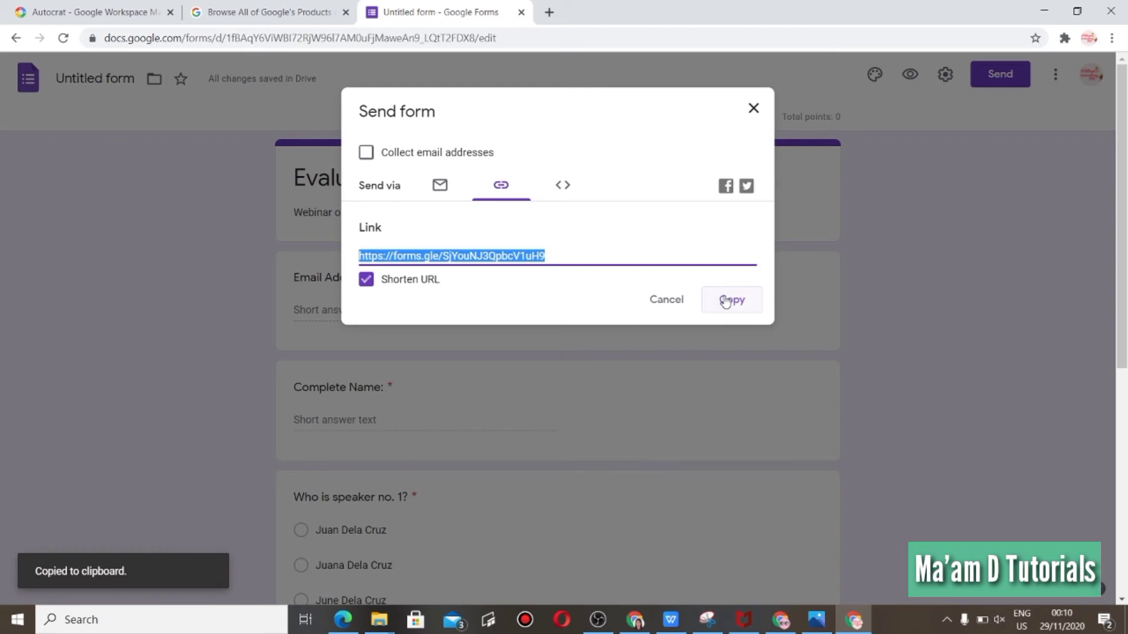
{"action": "left_click", "coordinate": [755, 112]}
Set the speaker question's answer key to Juan Dela Cruz, worth 1 point.
{"action": "scroll", "coordinate": [1126, 227], "scroll_direction": "down", "scroll_amount": 2}
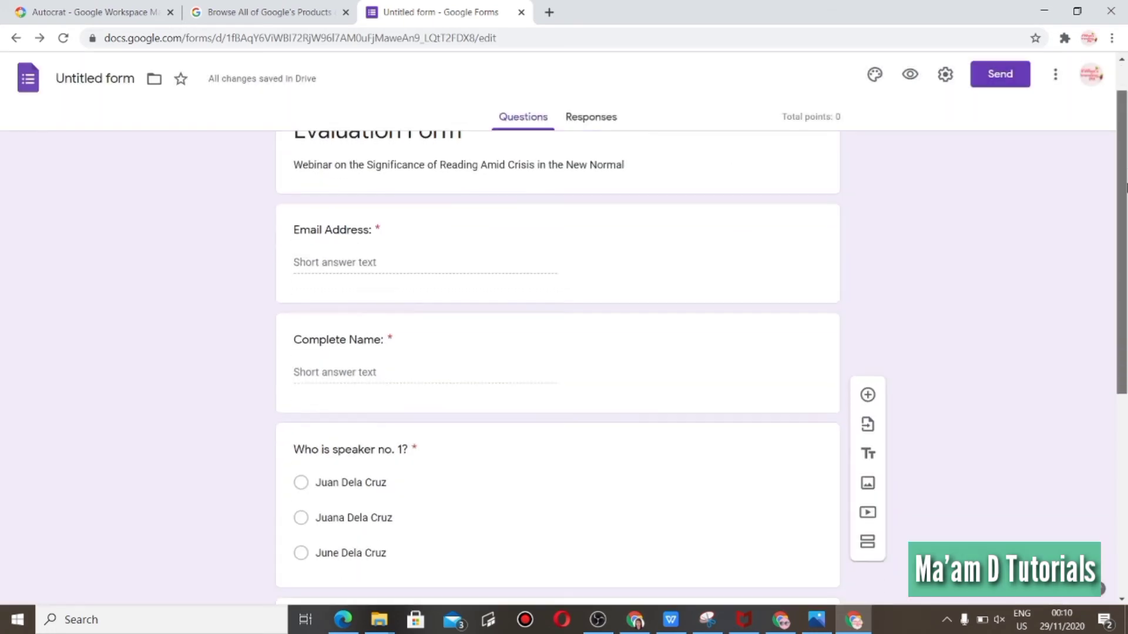
{"action": "scroll", "coordinate": [1126, 228], "scroll_direction": "down", "scroll_amount": 3}
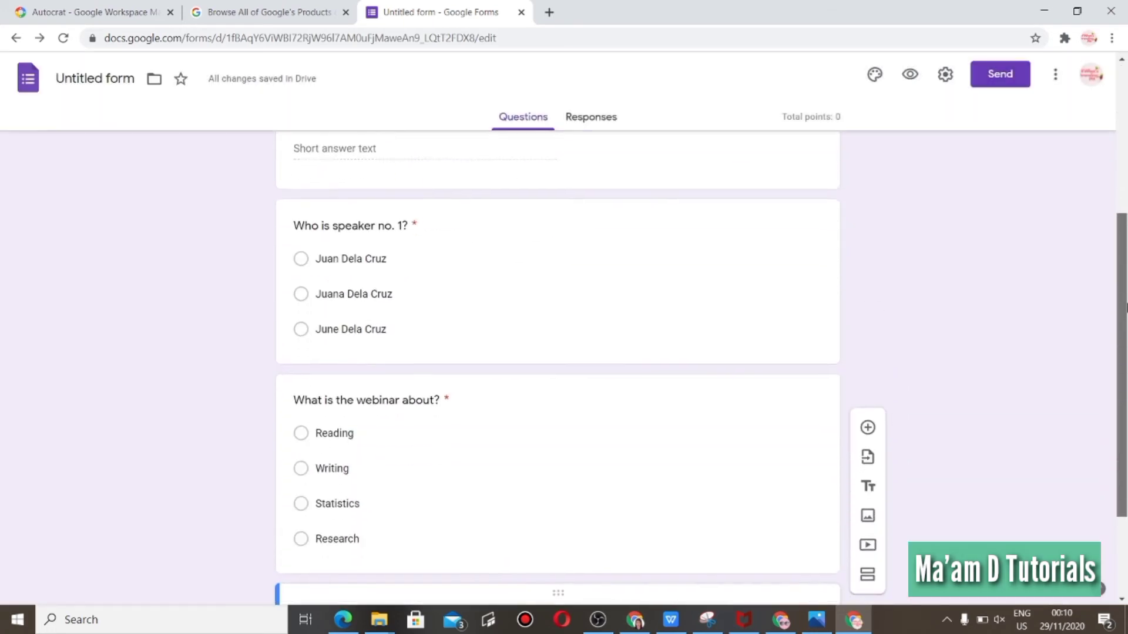
{"action": "left_click", "coordinate": [500, 294]}
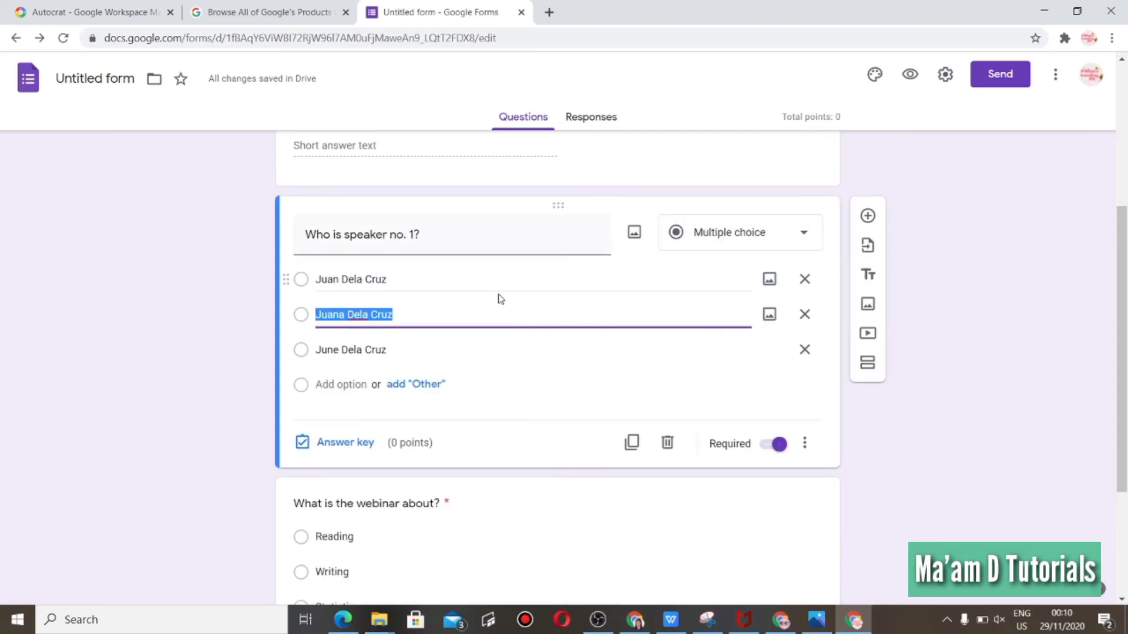
{"action": "left_click", "coordinate": [347, 450]}
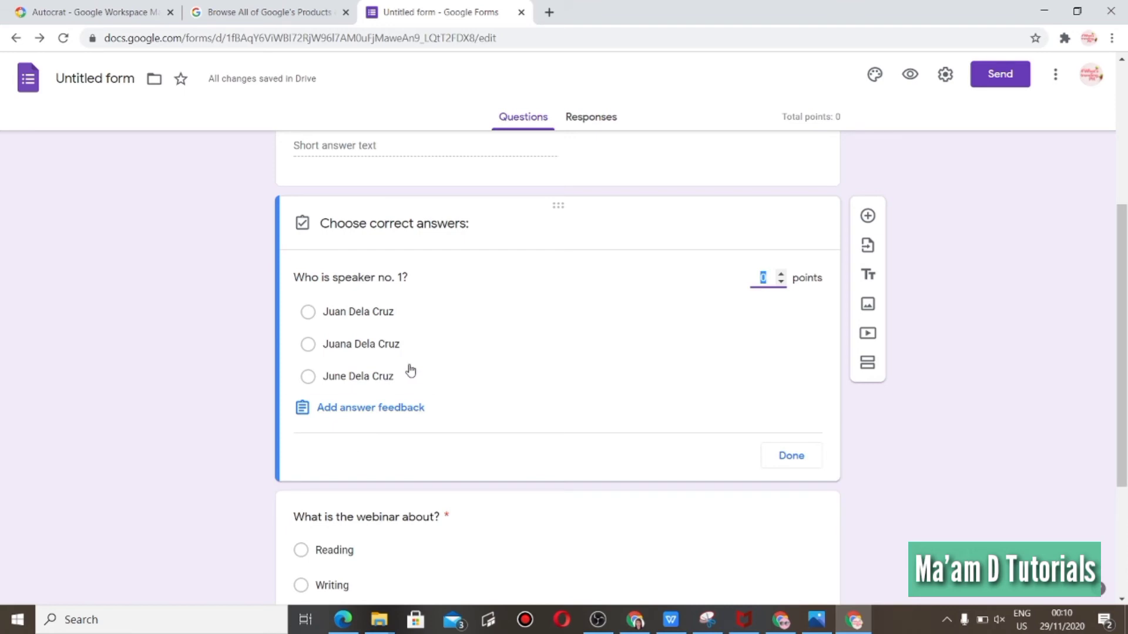
{"action": "type", "text": "1"}
{"action": "scroll", "coordinate": [1127, 222], "scroll_direction": "down", "scroll_amount": 1}
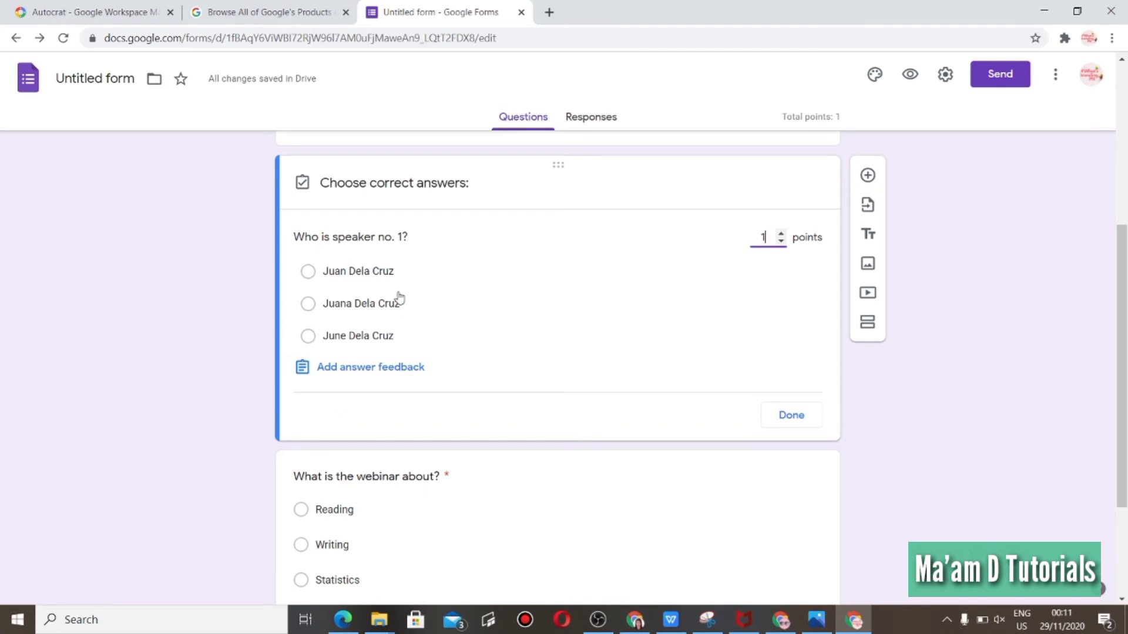
{"action": "left_click", "coordinate": [419, 276]}
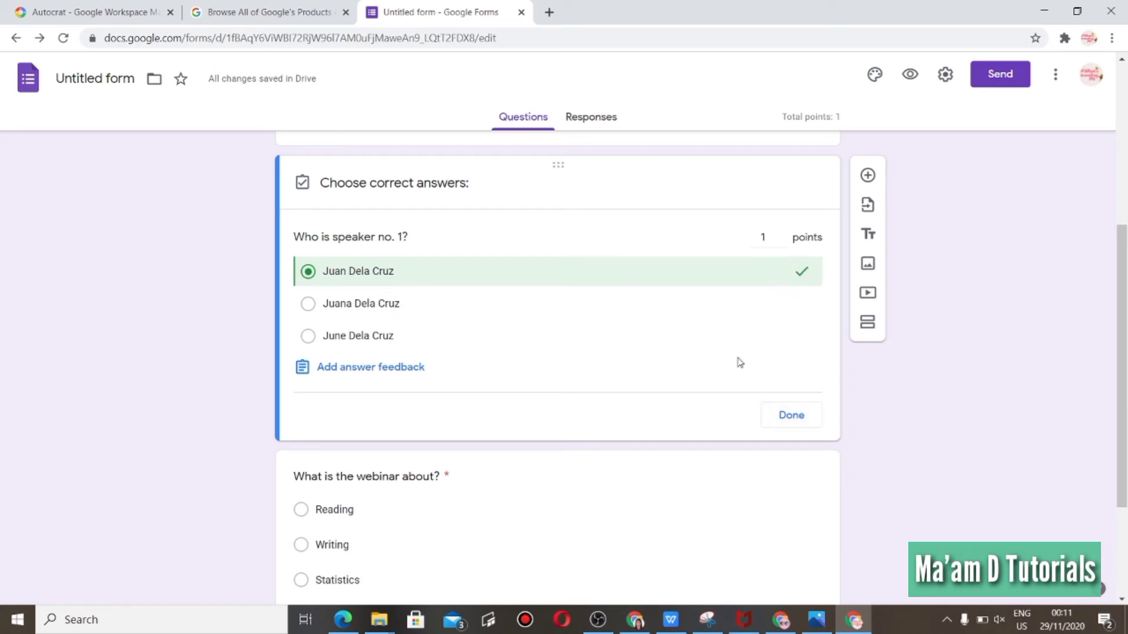
{"action": "left_click", "coordinate": [784, 422]}
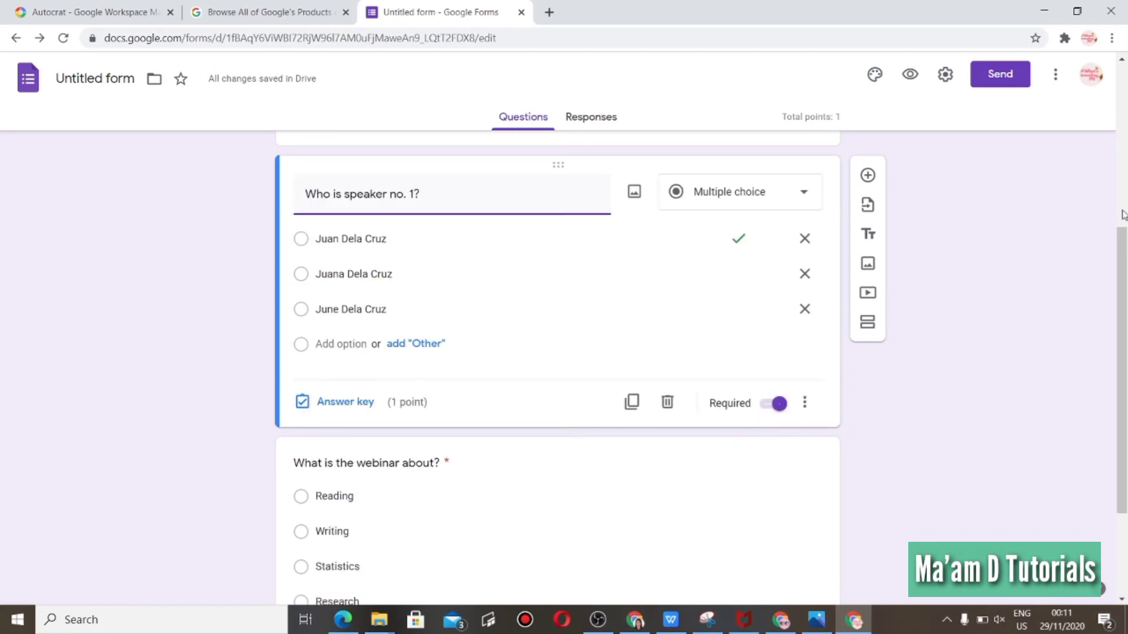
Set the webinar question's answer key to Reading, worth 1 point.
{"action": "left_click_drag", "start_coordinate": [1121, 282], "coordinate": [1125, 365]}
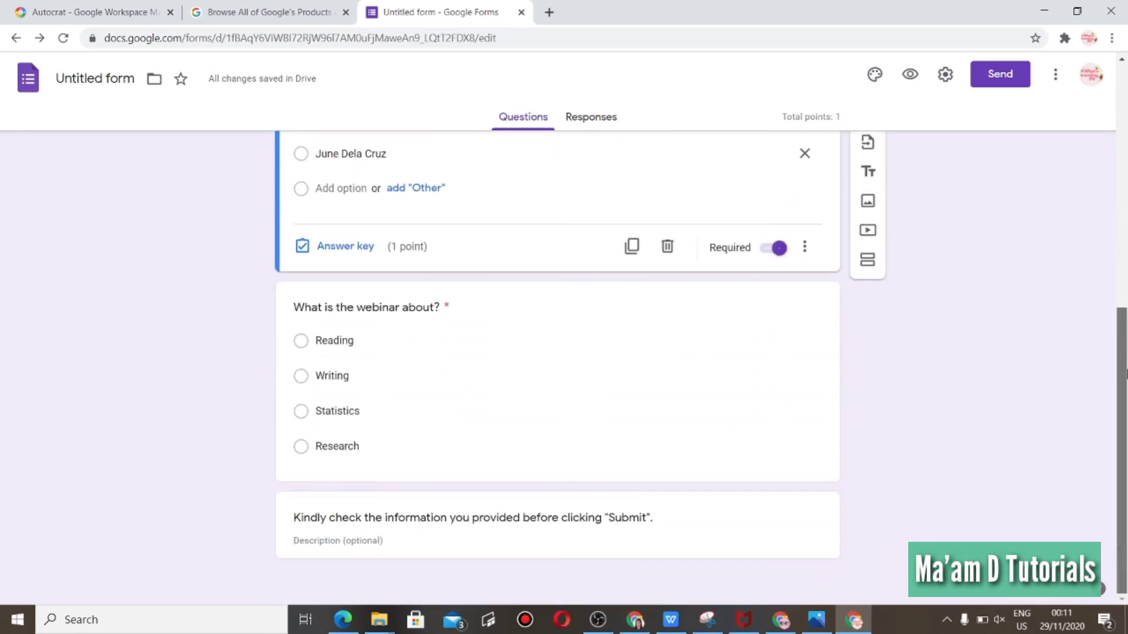
{"action": "left_click", "coordinate": [569, 405]}
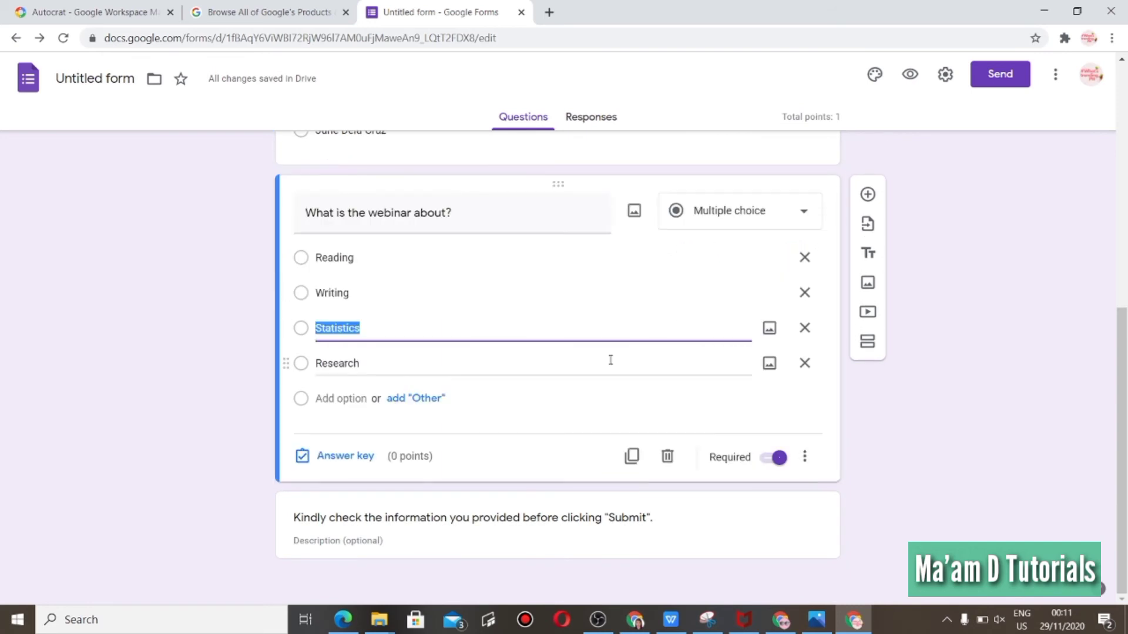
{"action": "left_click", "coordinate": [335, 467]}
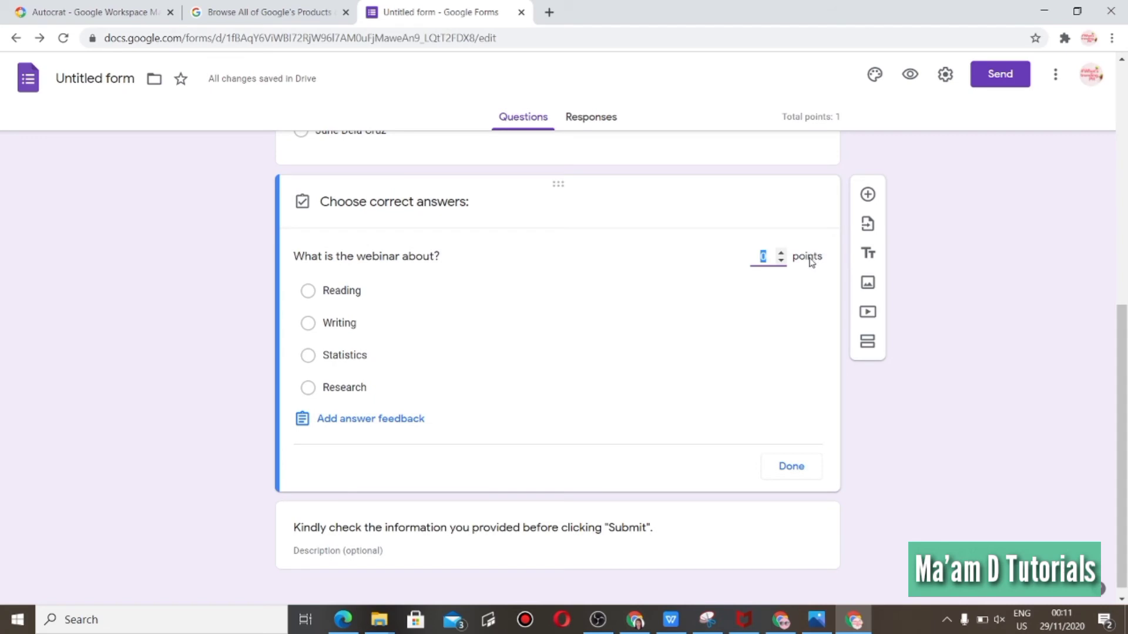
{"action": "type", "text": "1"}
{"action": "left_click", "coordinate": [314, 301]}
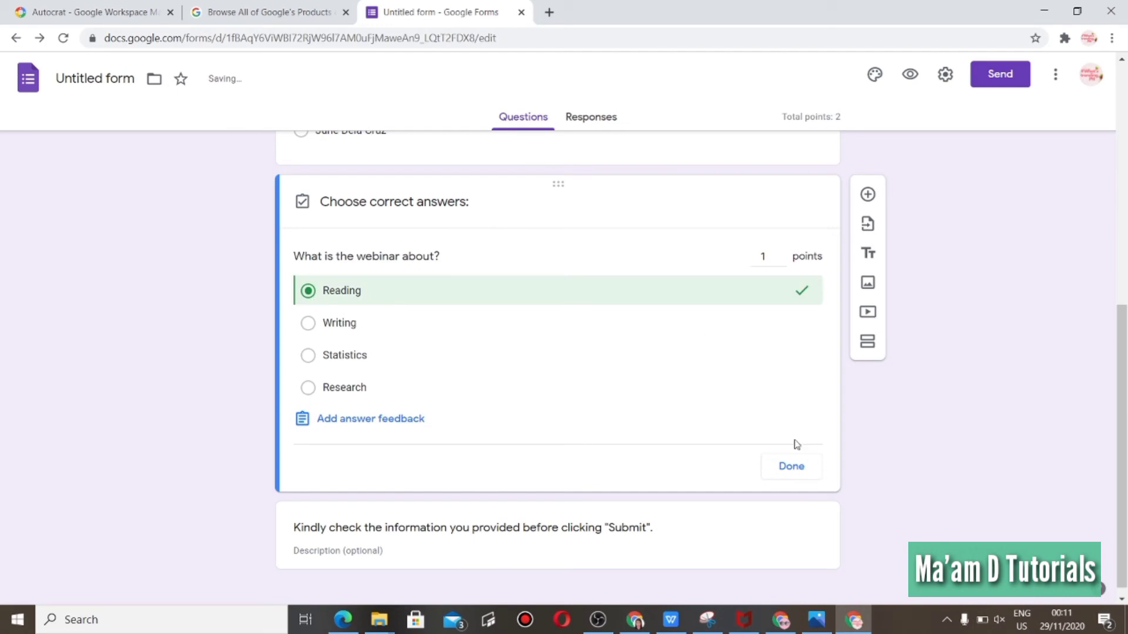
{"action": "left_click", "coordinate": [789, 470]}
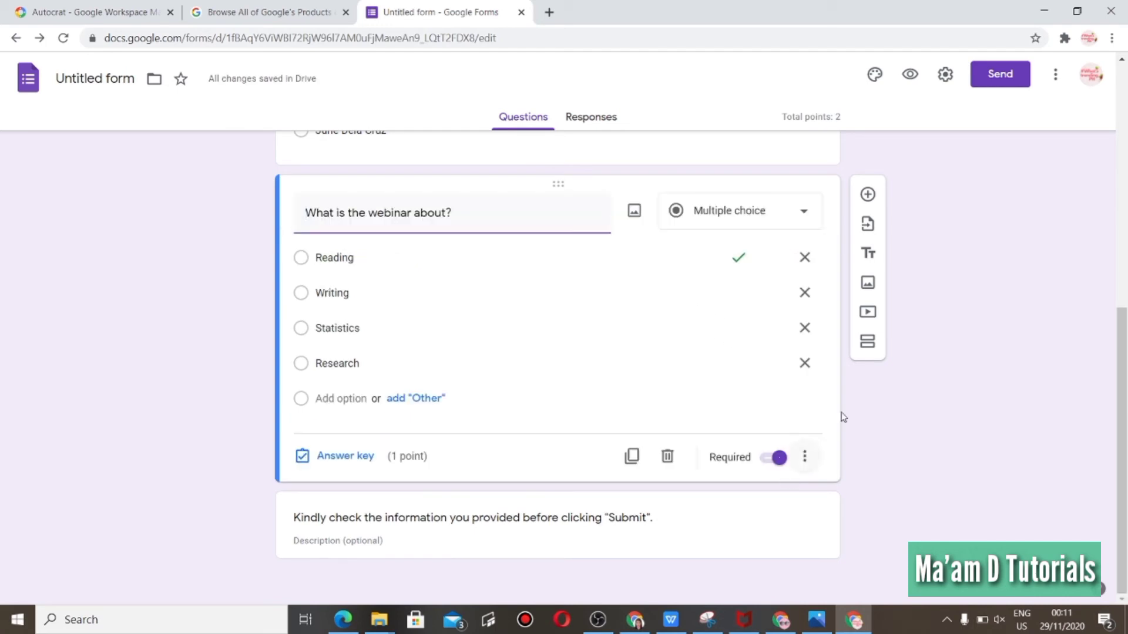
Link the form's responses to a new spreadsheet named Reading Evaluation Form.
{"action": "left_click_drag", "start_coordinate": [1125, 330], "coordinate": [1094, 101]}
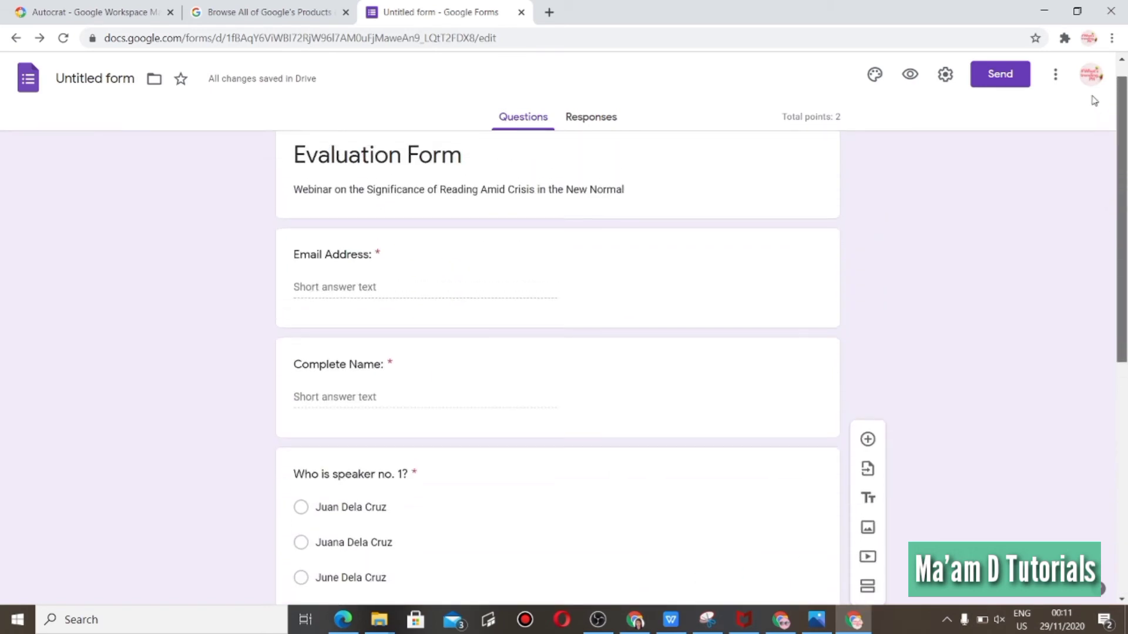
{"action": "left_click_drag", "start_coordinate": [1094, 101], "coordinate": [1091, 82]}
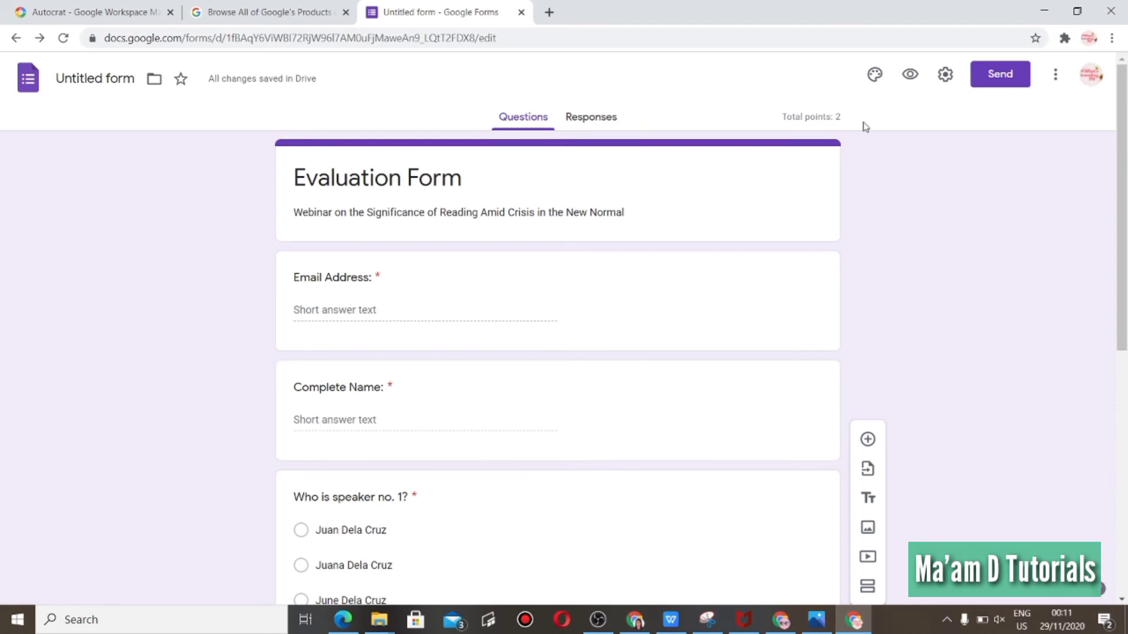
{"action": "left_click", "coordinate": [604, 118]}
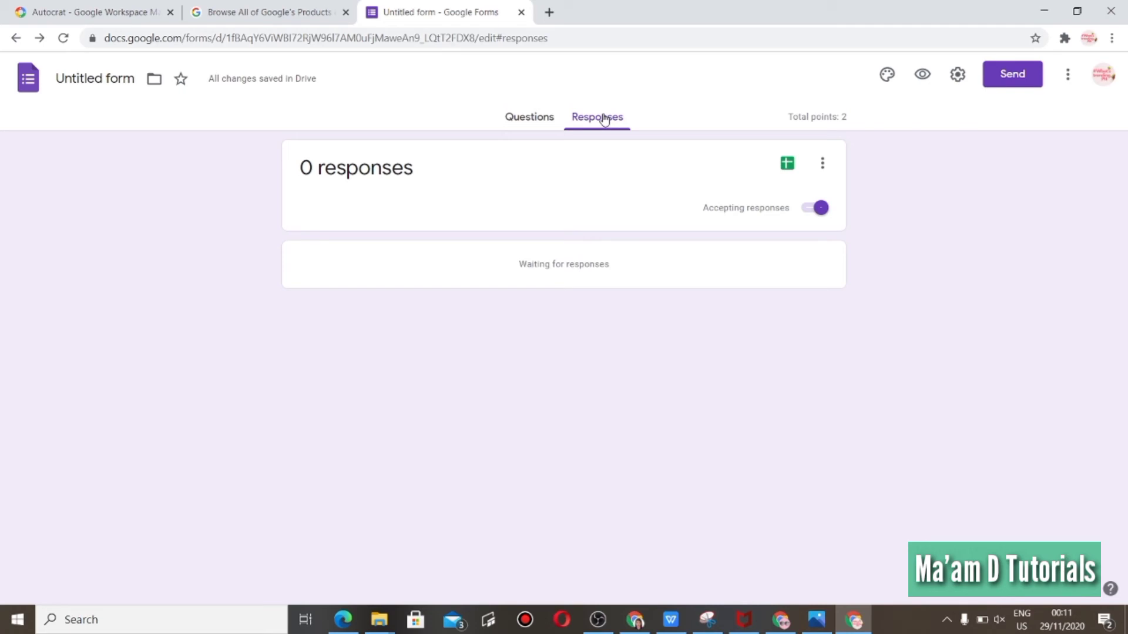
{"action": "left_click", "coordinate": [788, 167]}
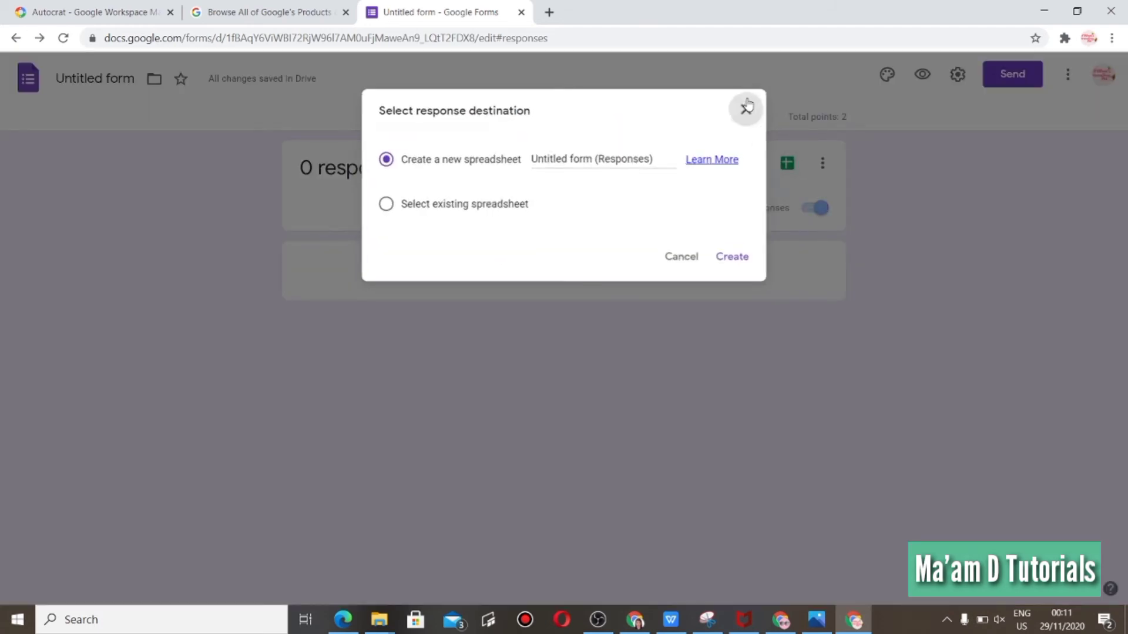
{"action": "left_click", "coordinate": [748, 108]}
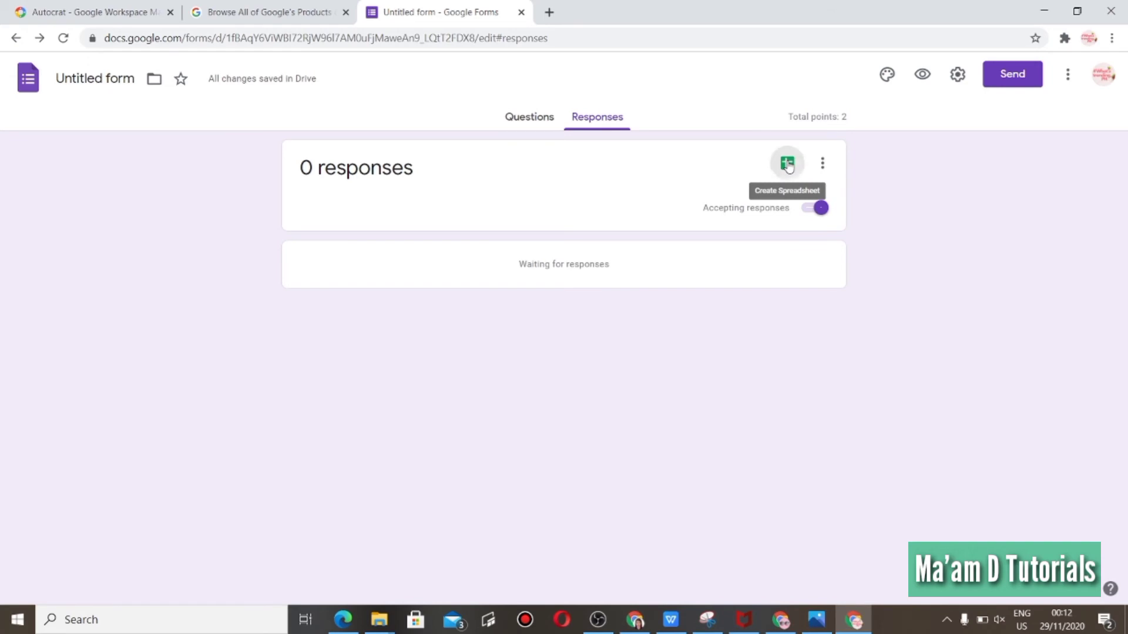
{"action": "left_click", "coordinate": [788, 166]}
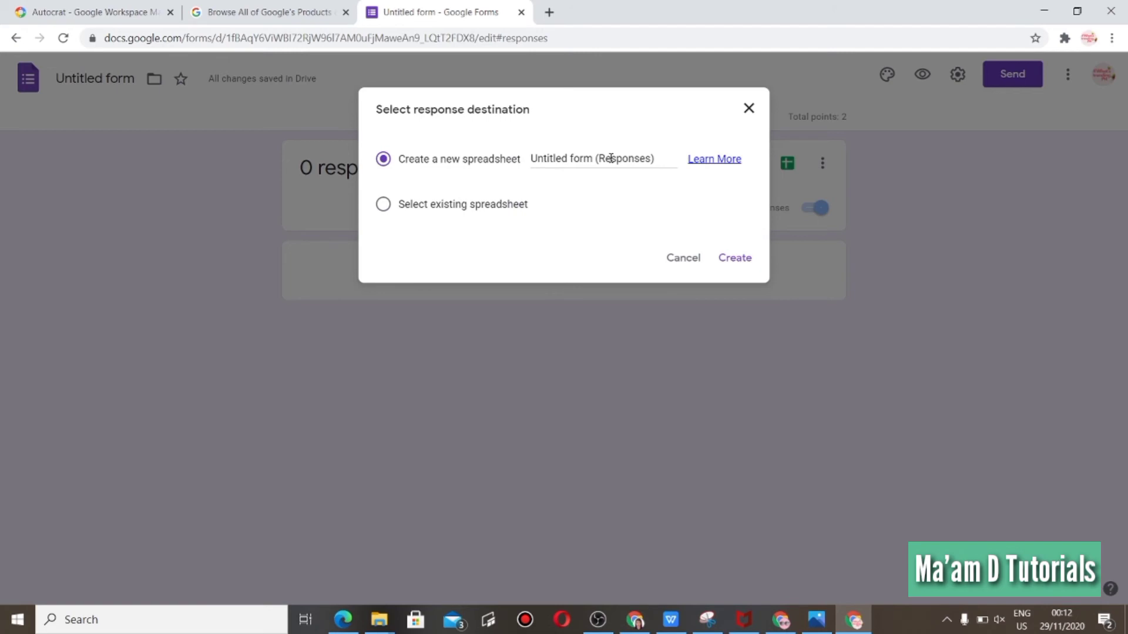
{"action": "left_click", "coordinate": [575, 158]}
{"action": "left_click", "coordinate": [536, 160]}
{"action": "left_click_drag", "start_coordinate": [540, 162], "coordinate": [673, 160]}
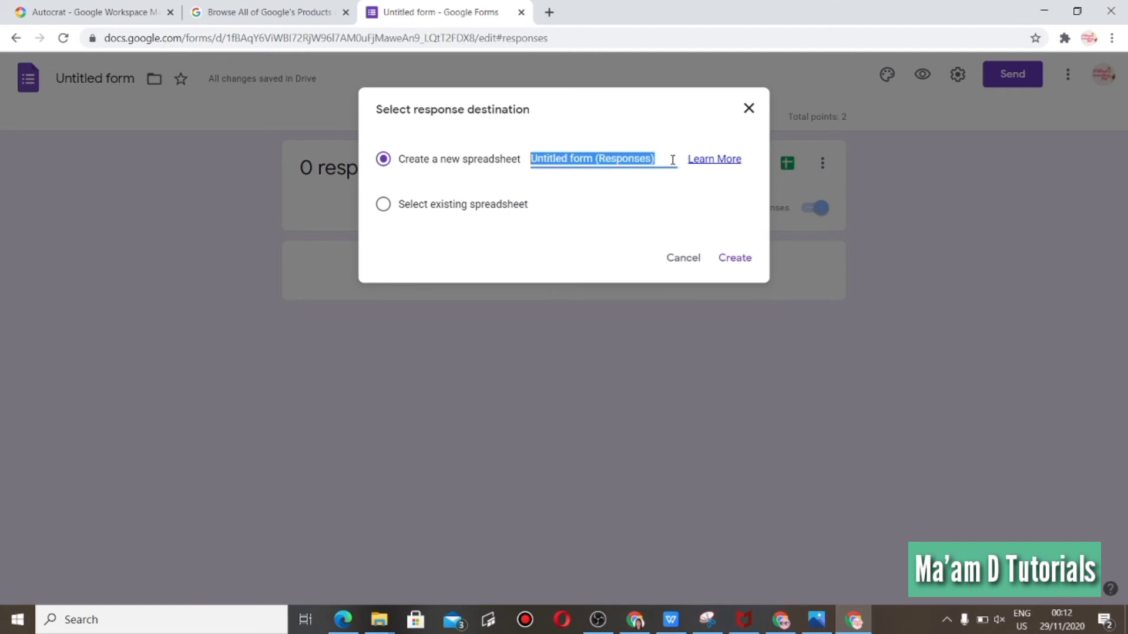
{"action": "type", "text": "Re"}
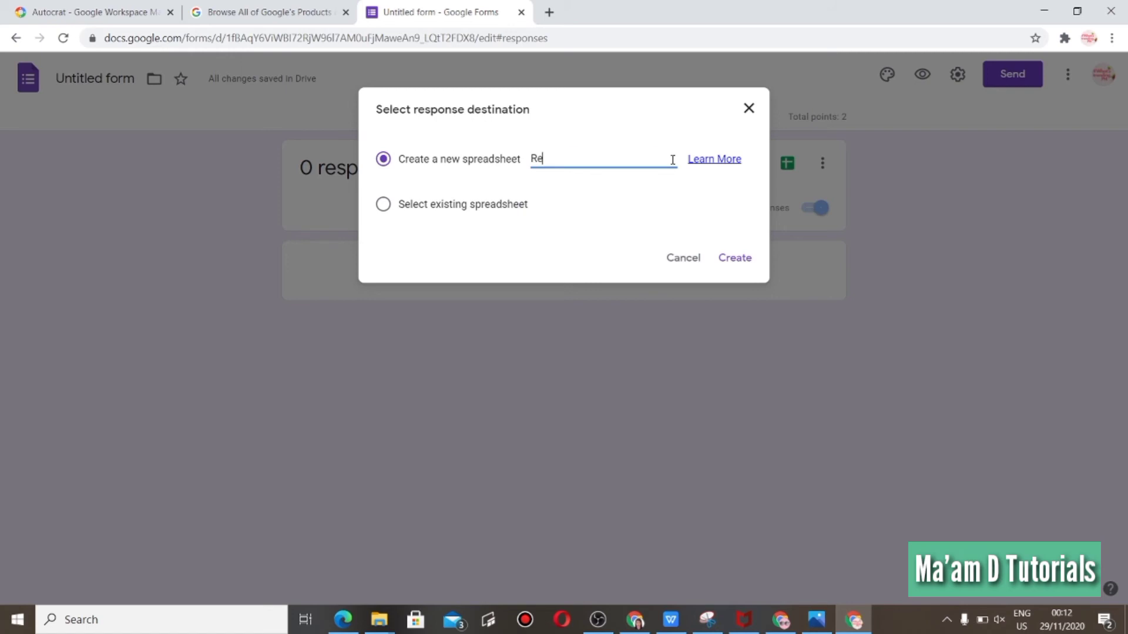
{"action": "type", "text": "ading Evaluation Form"}
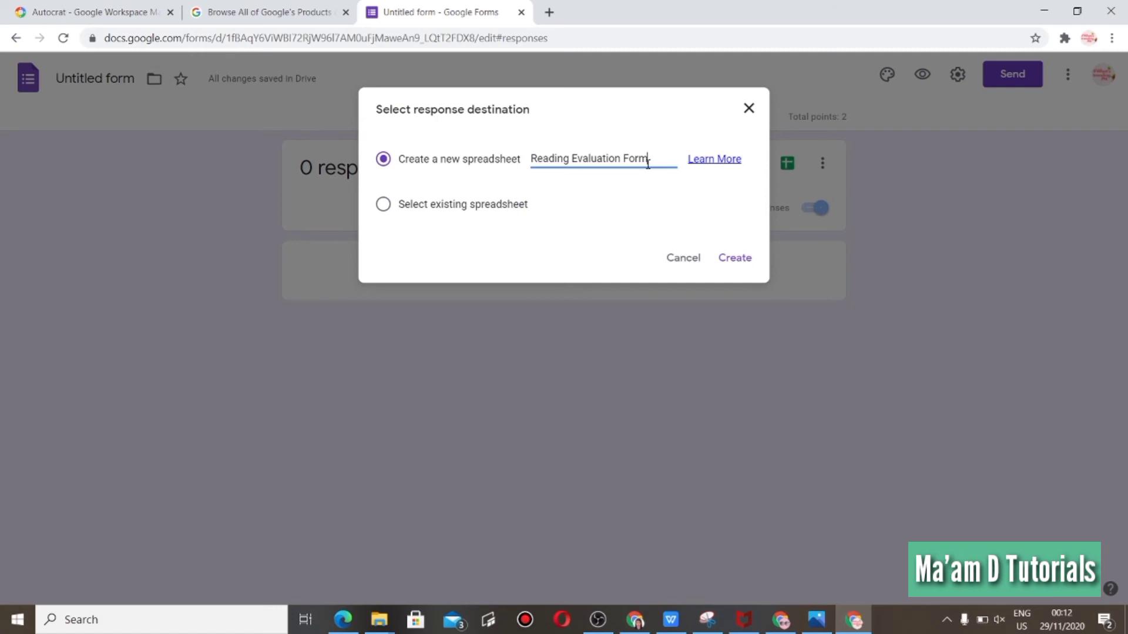
{"action": "left_click", "coordinate": [733, 262]}
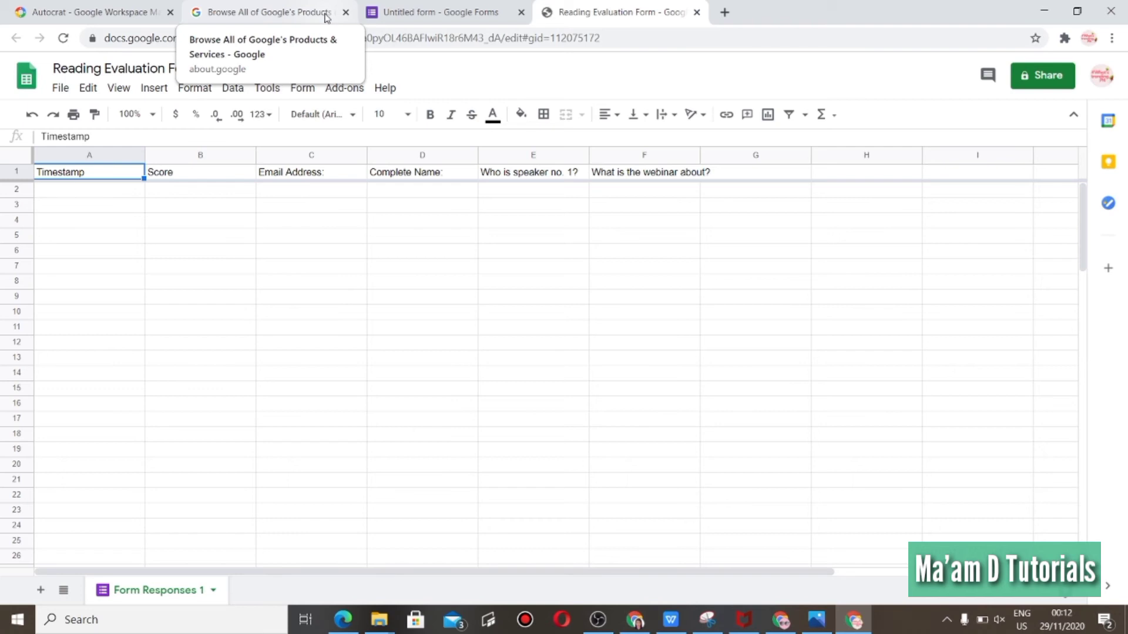
{"action": "left_click", "coordinate": [441, 8]}
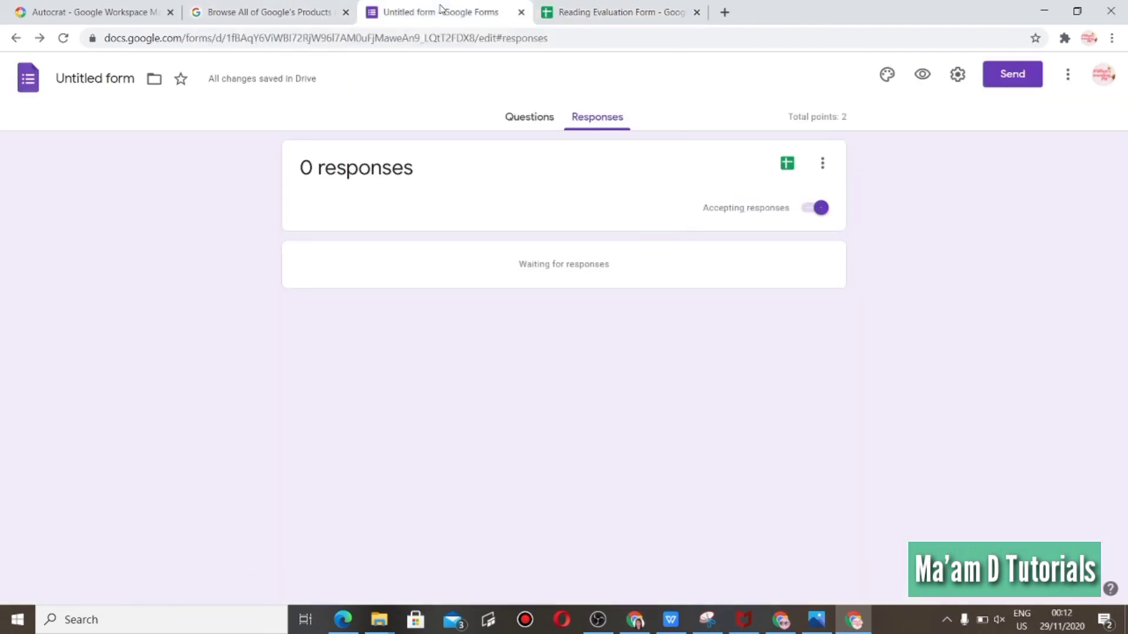
{"action": "left_click", "coordinate": [600, 19]}
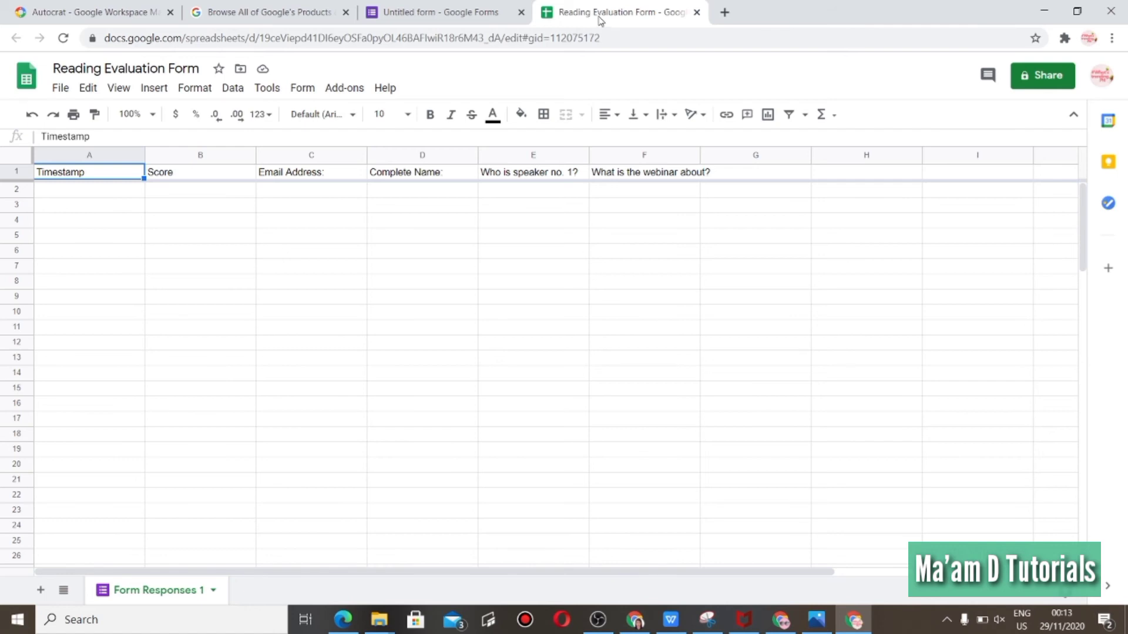
{"action": "left_click", "coordinate": [975, 388]}
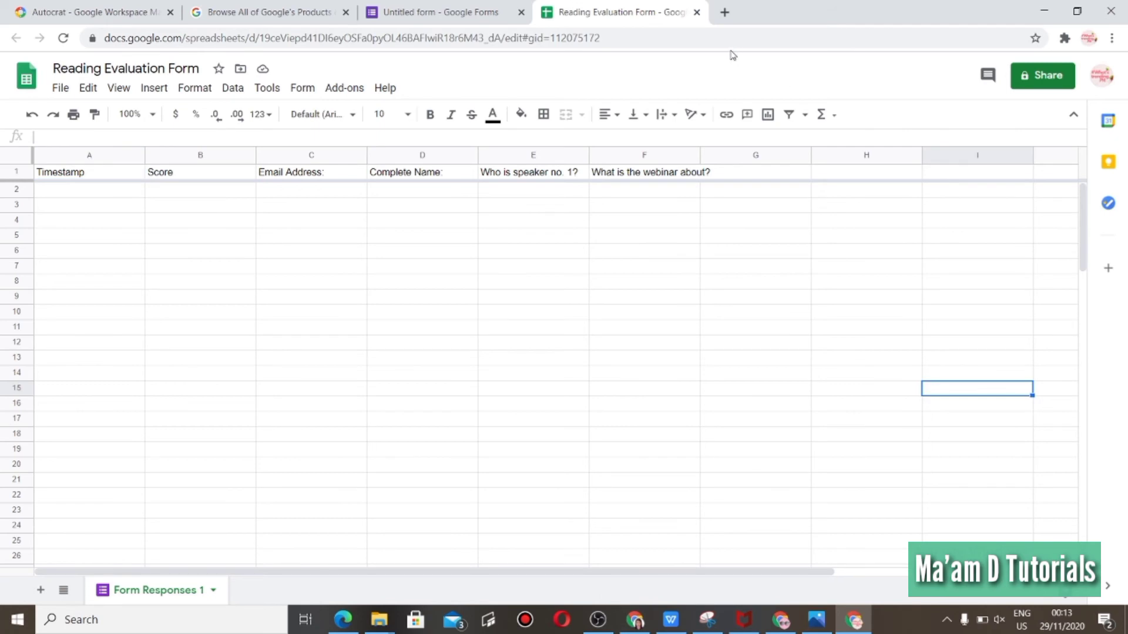
Open Google Slides in a new browser tab and start a blank presentation.
{"action": "left_click", "coordinate": [725, 13]}
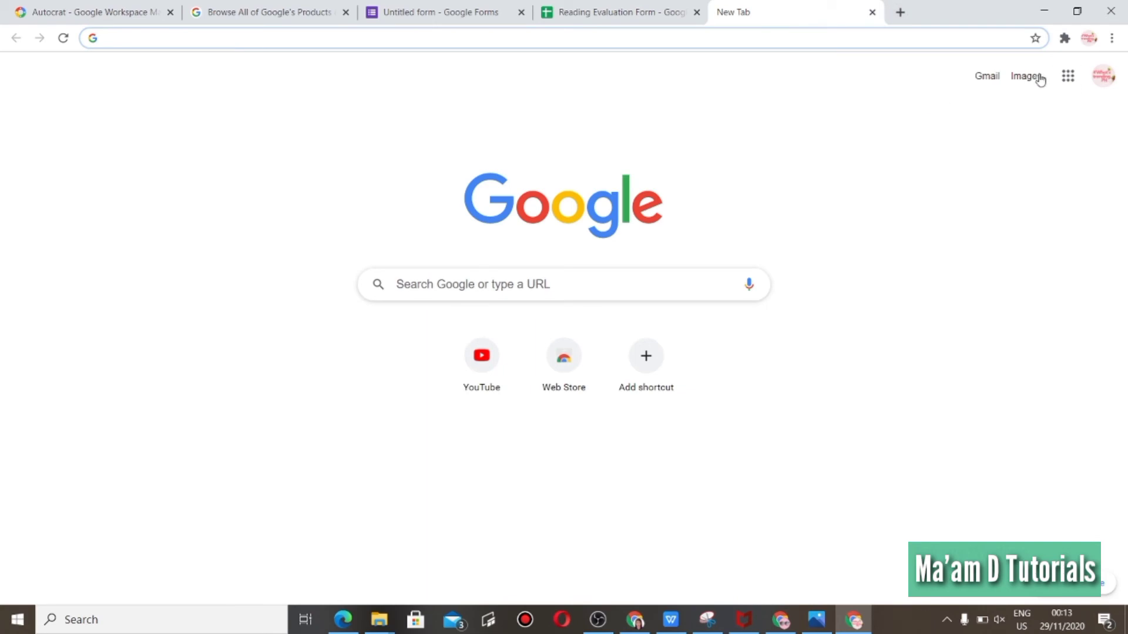
{"action": "left_click", "coordinate": [1074, 84]}
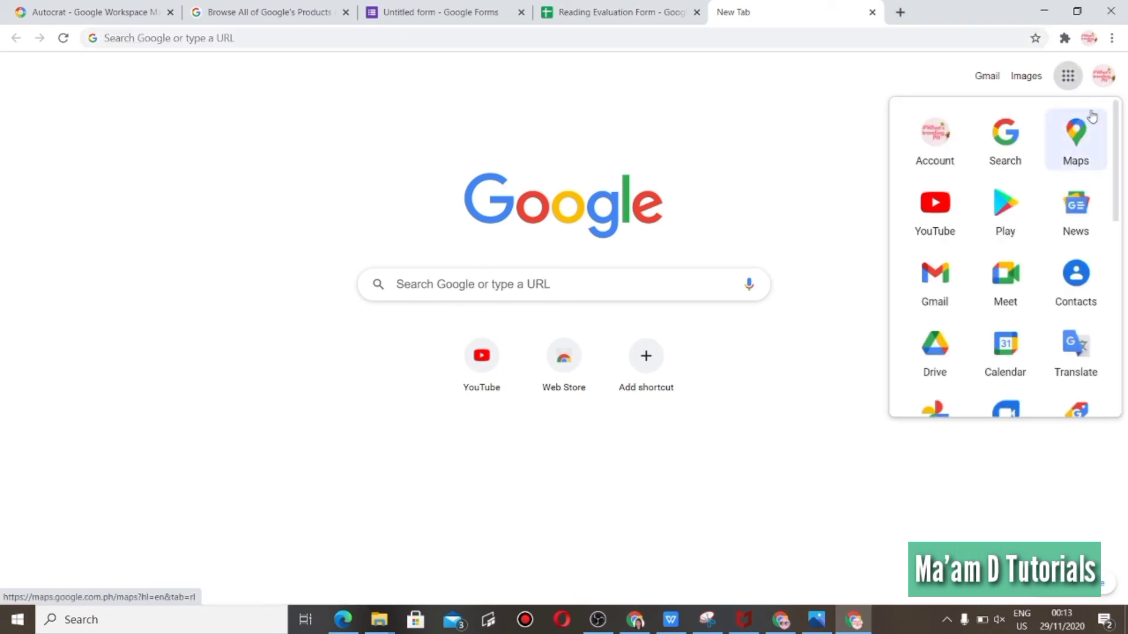
{"action": "left_click_drag", "start_coordinate": [1117, 133], "coordinate": [1118, 252]}
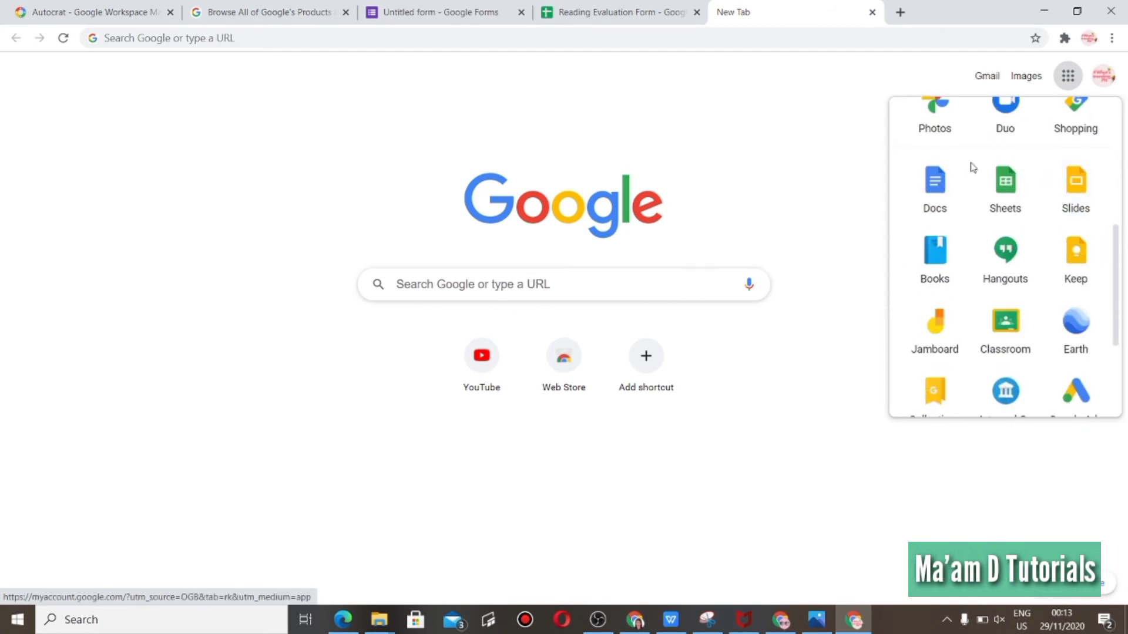
{"action": "left_click", "coordinate": [1073, 198]}
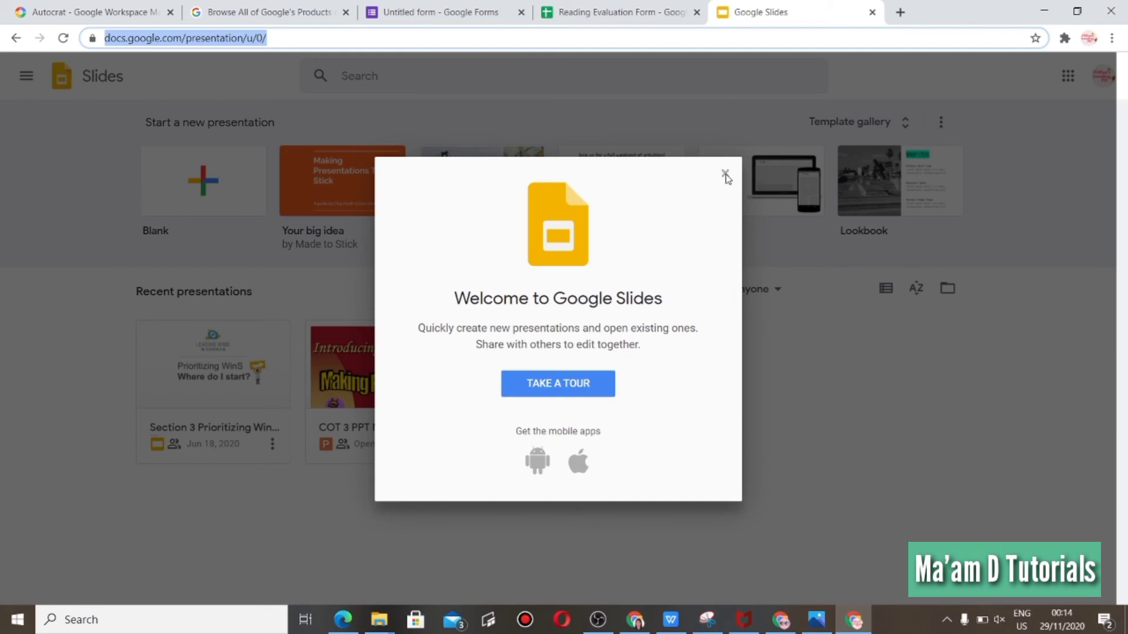
{"action": "left_click", "coordinate": [725, 175]}
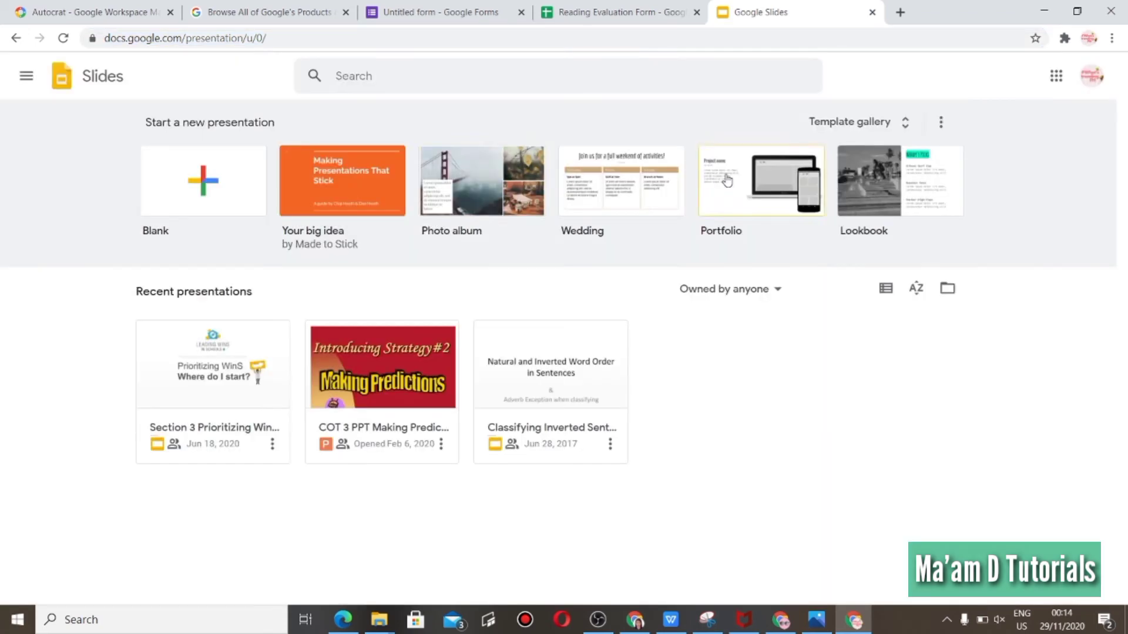
{"action": "left_click", "coordinate": [187, 200]}
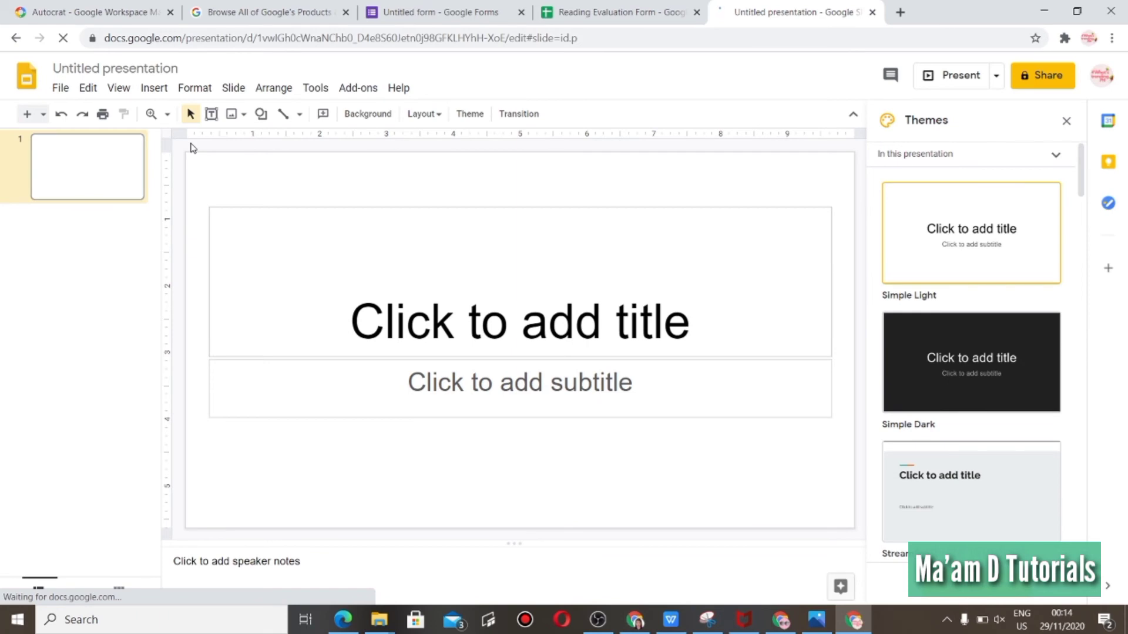
Rename the presentation as Reading Webinar Certificate.
{"action": "left_click", "coordinate": [123, 68]}
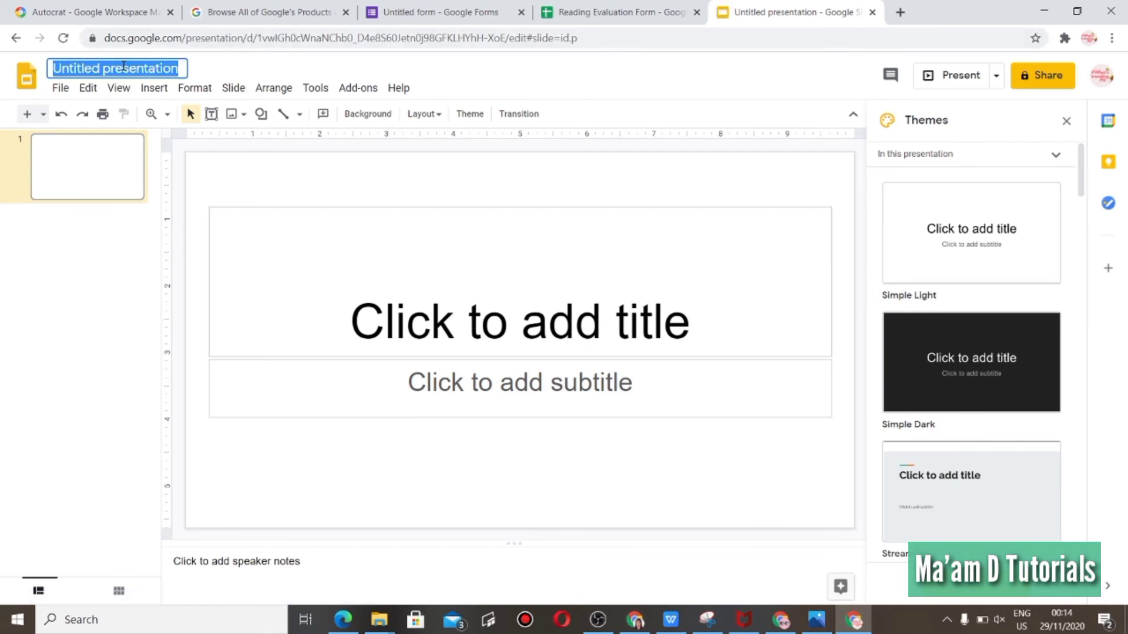
{"action": "type", "text": "Readong"}
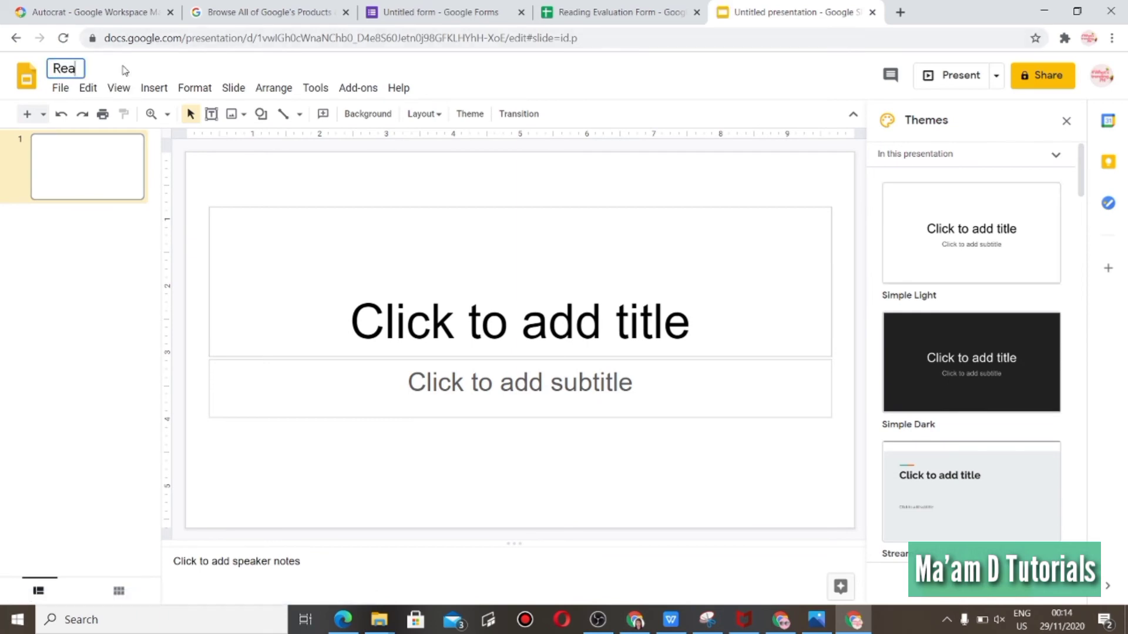
{"action": "key", "text": "BackSpace"}
{"action": "key", "text": "BackSpace"}
{"action": "key", "text": "BackSpace"}
{"action": "type", "text": "ing Webinar Cer"}
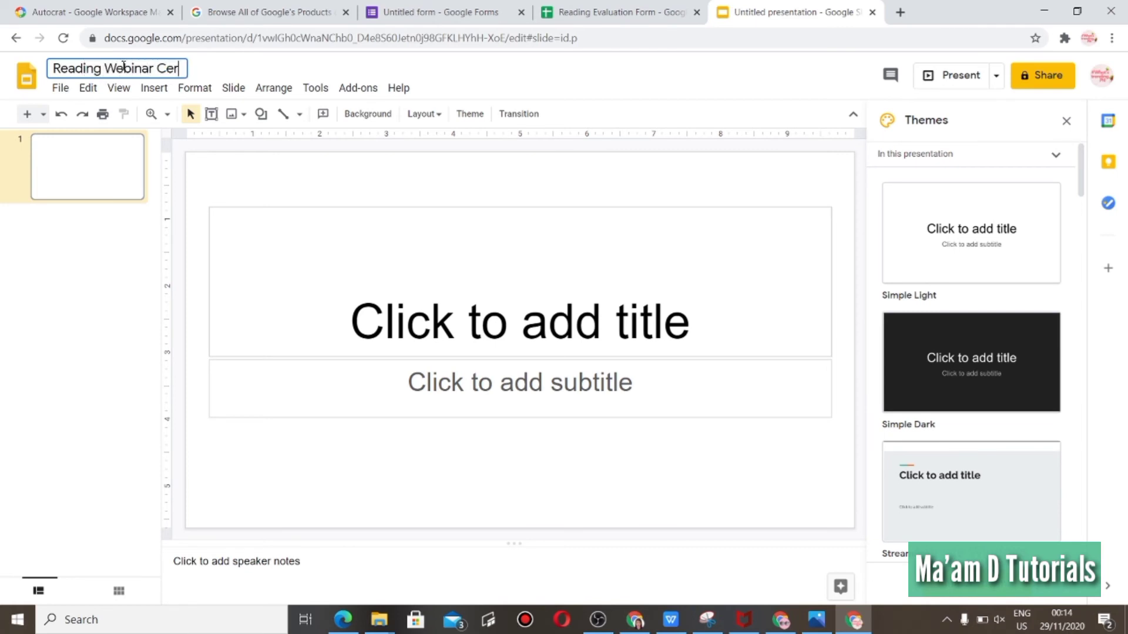
{"action": "type", "text": "tificate"}
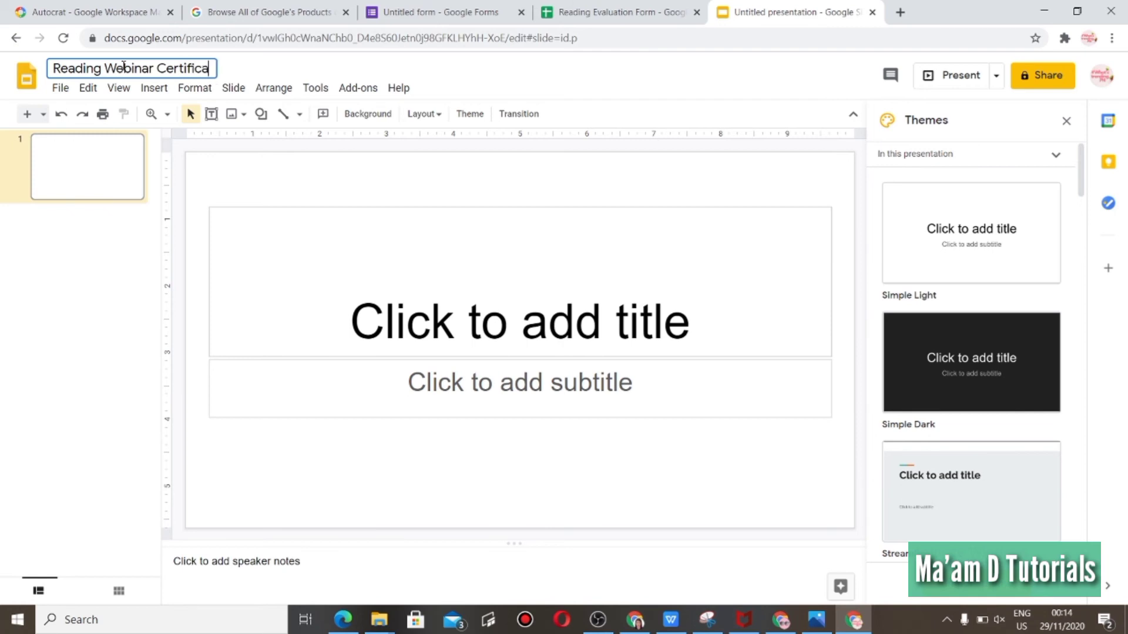
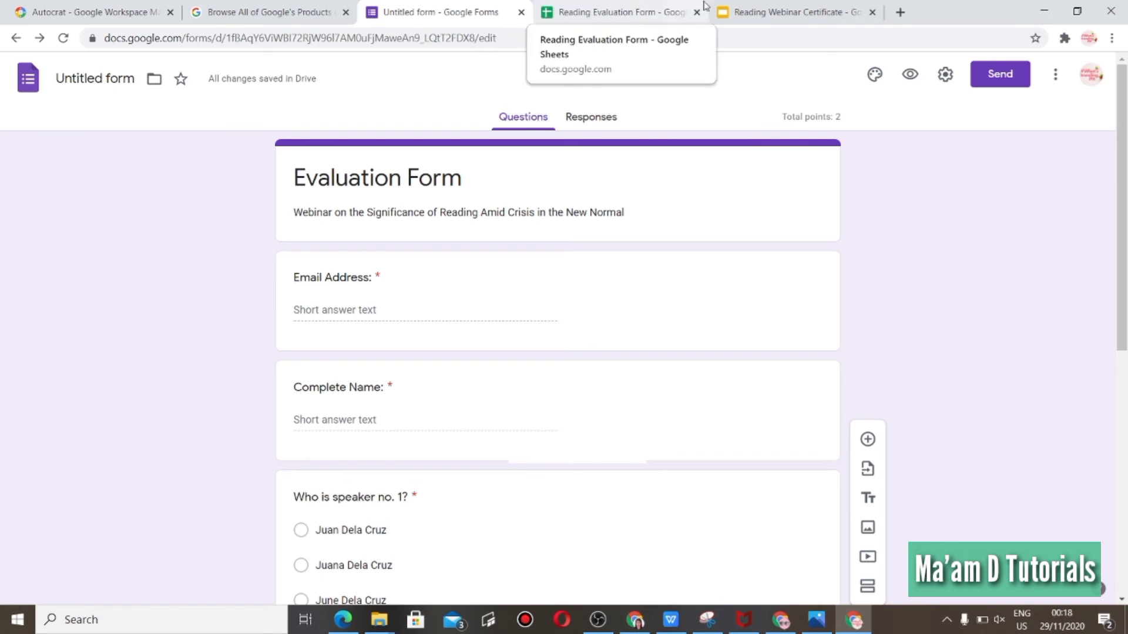
Inspect the <<Complete Name>> placeholder text on the certificate slide.
{"action": "left_click", "coordinate": [749, 17]}
{"action": "left_click", "coordinate": [511, 351]}
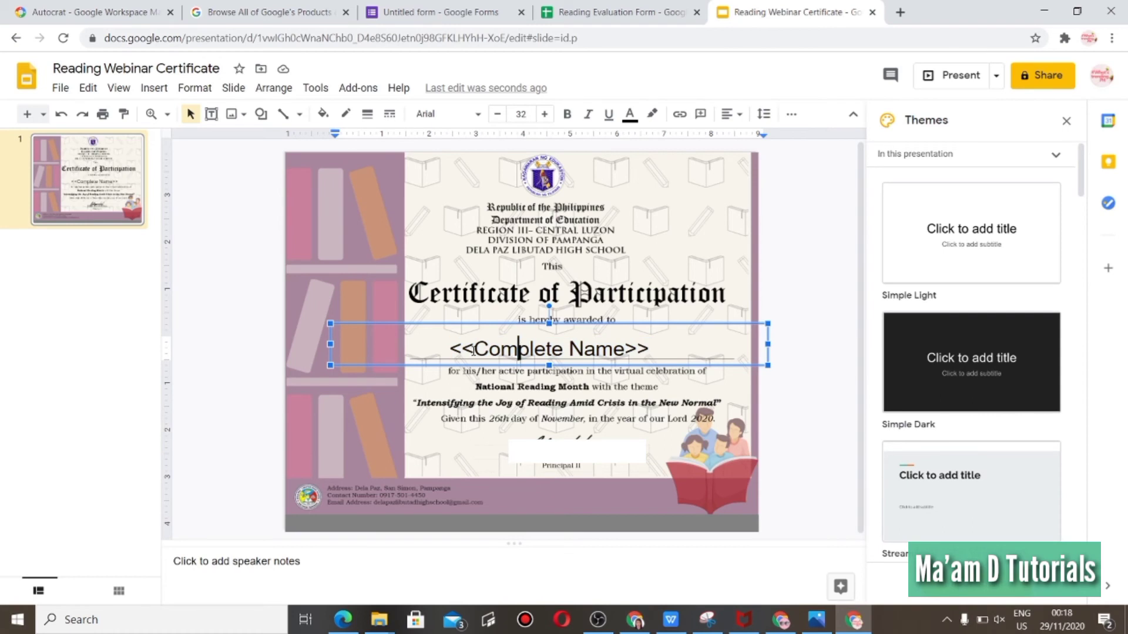
{"action": "left_click_drag", "start_coordinate": [473, 351], "coordinate": [453, 351]}
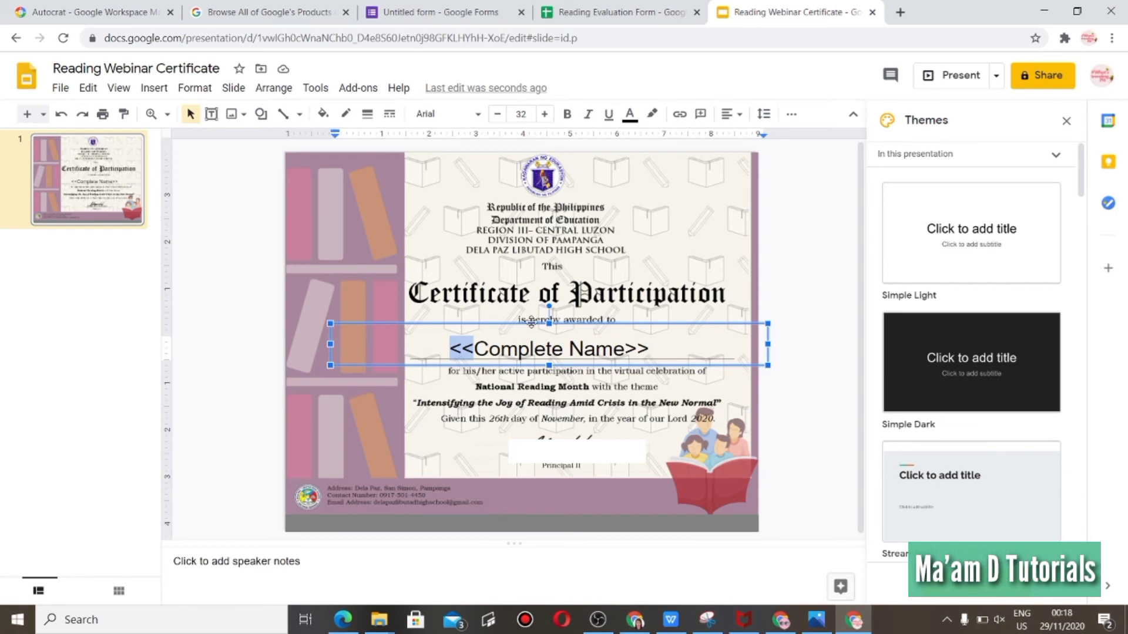
{"action": "left_click_drag", "start_coordinate": [473, 350], "coordinate": [445, 350]}
{"action": "left_click_drag", "start_coordinate": [649, 350], "coordinate": [629, 349]}
{"action": "left_click", "coordinate": [617, 357]}
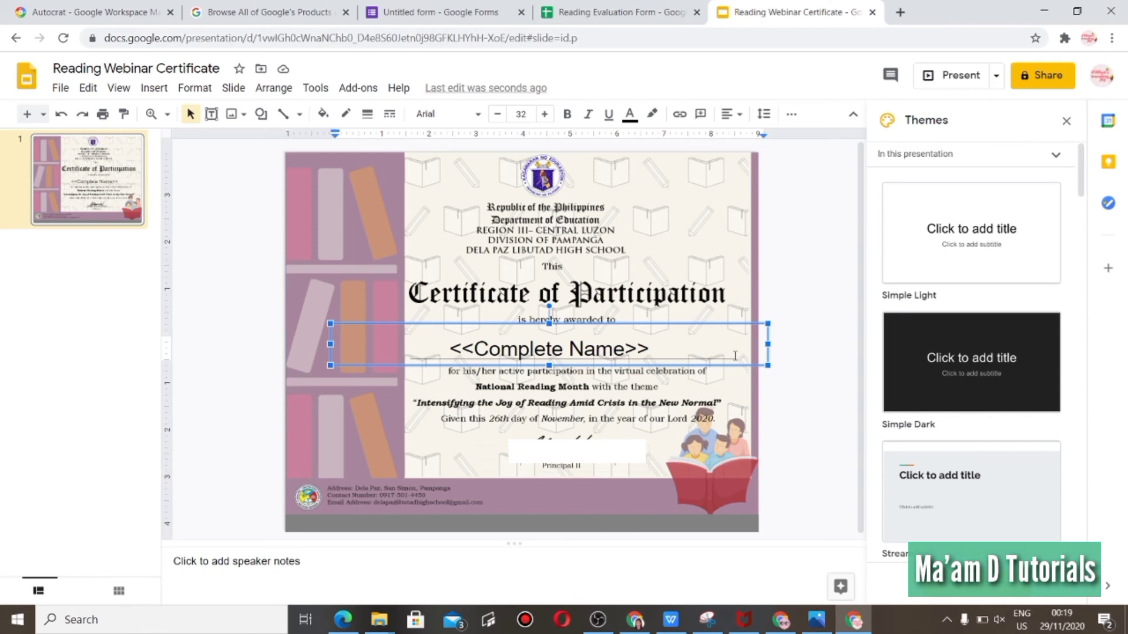
{"action": "left_click_drag", "start_coordinate": [650, 348], "coordinate": [626, 349]}
{"action": "left_click_drag", "start_coordinate": [473, 349], "coordinate": [447, 349]}
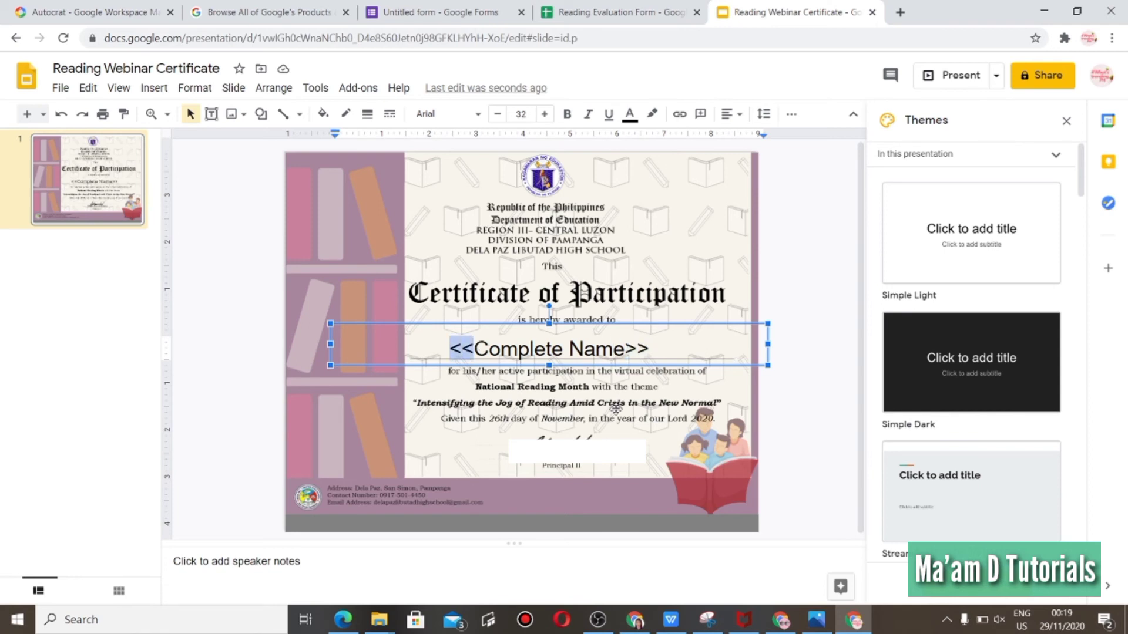
{"action": "left_click", "coordinate": [616, 409]}
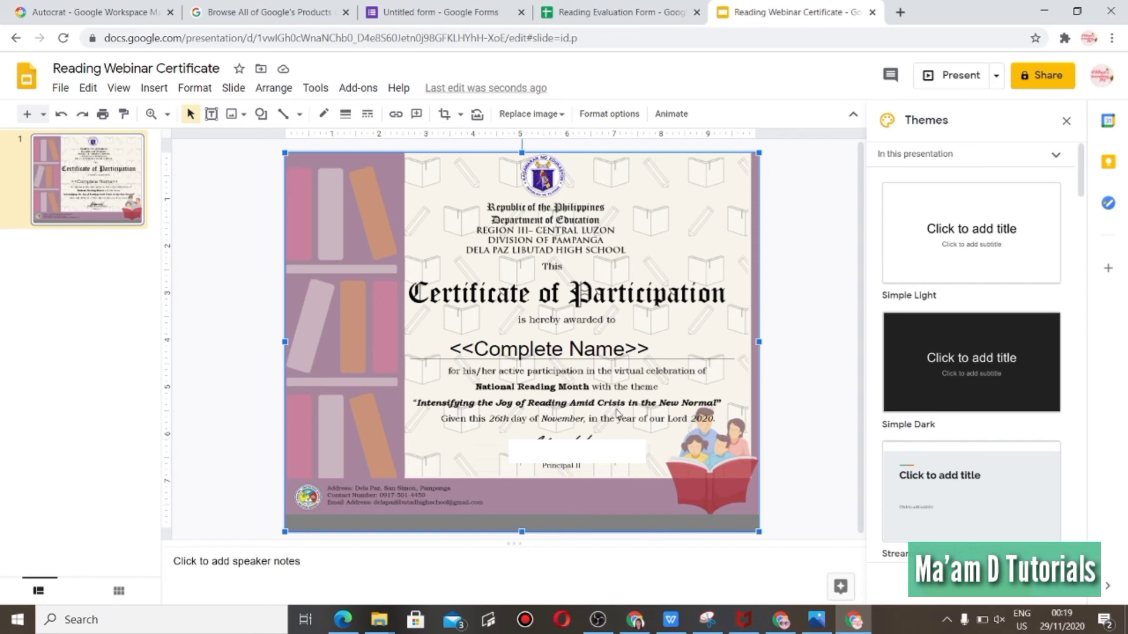
{"action": "left_click", "coordinate": [565, 355]}
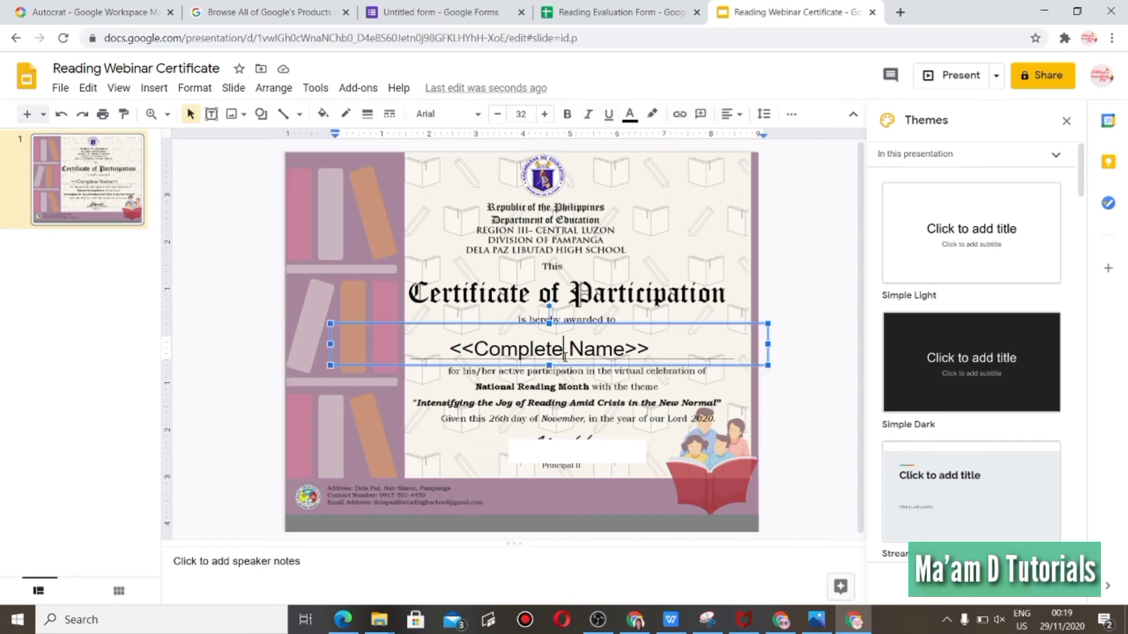
{"action": "left_click", "coordinate": [619, 419]}
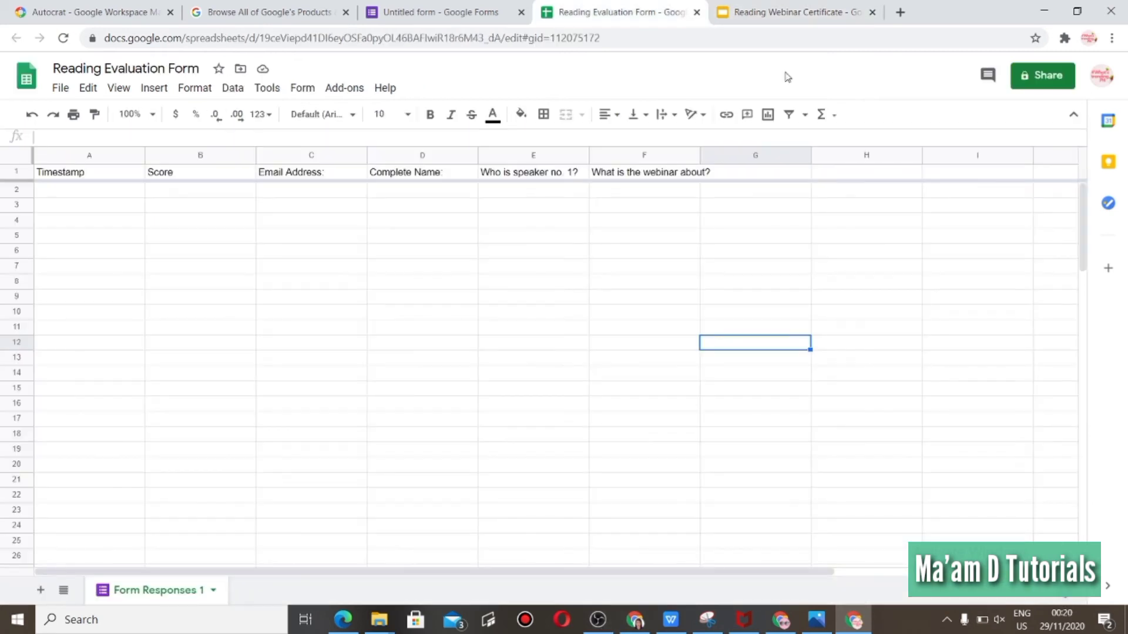
Launch the Autocrat add-on from the Reading Evaluation Form spreadsheet.
{"action": "left_click", "coordinate": [421, 11]}
{"action": "left_click", "coordinate": [588, 19]}
{"action": "left_click", "coordinate": [789, 7]}
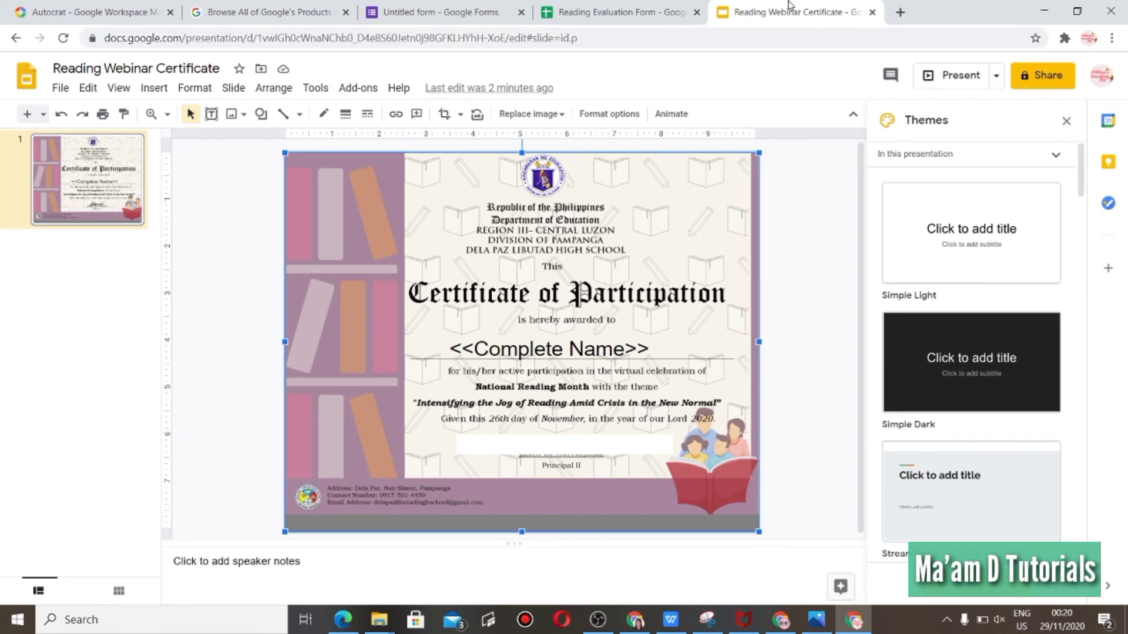
{"action": "left_click", "coordinate": [559, 17]}
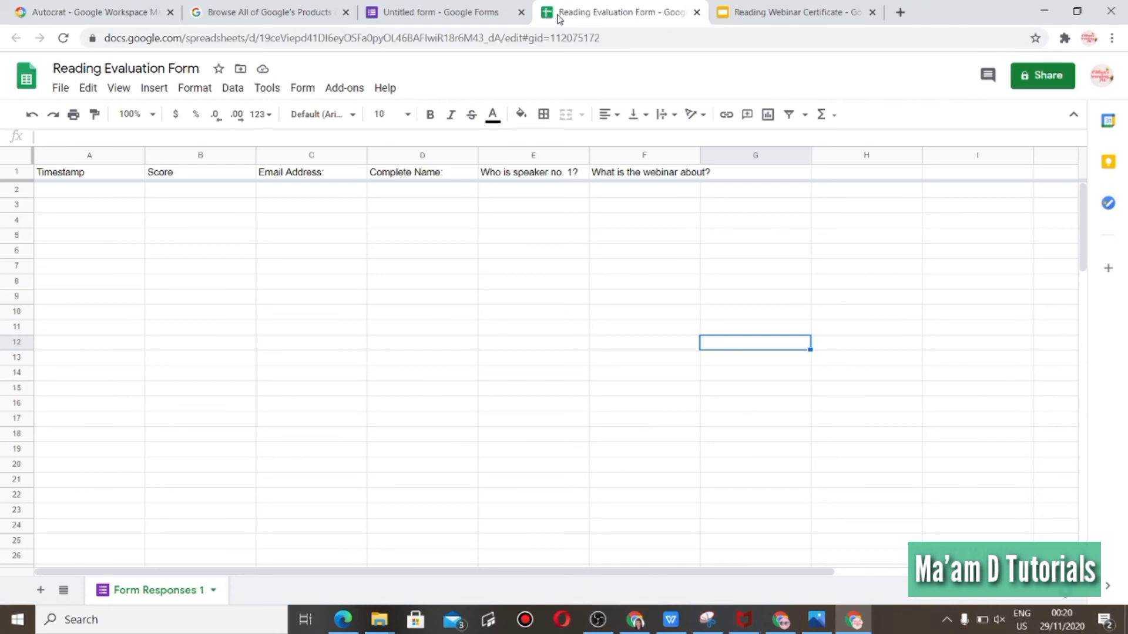
{"action": "left_click", "coordinate": [345, 88]}
{"action": "mouse_move", "coordinate": [402, 164]}
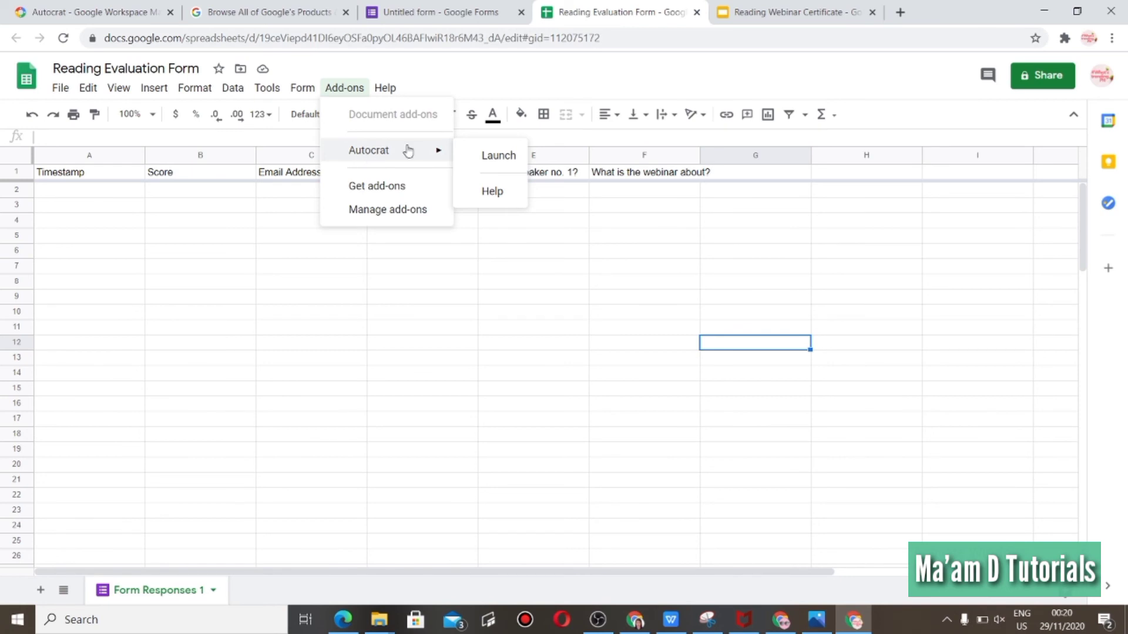
{"action": "left_click", "coordinate": [502, 156]}
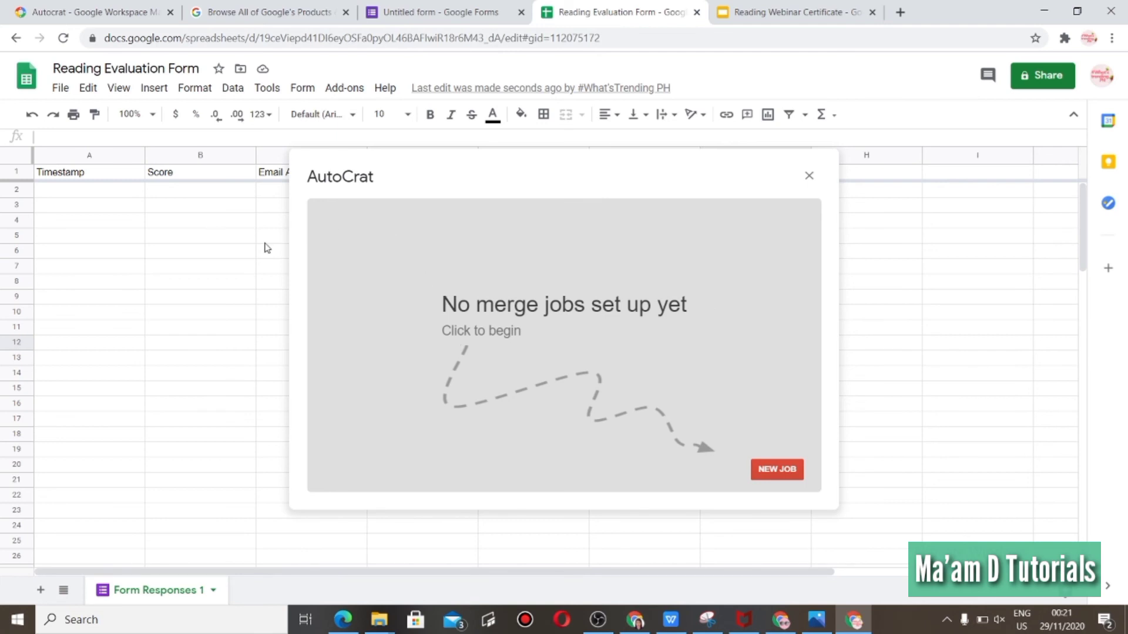
Start a new Autocrat merge job named Reading Webinar Certificates and continue.
{"action": "left_click", "coordinate": [777, 470]}
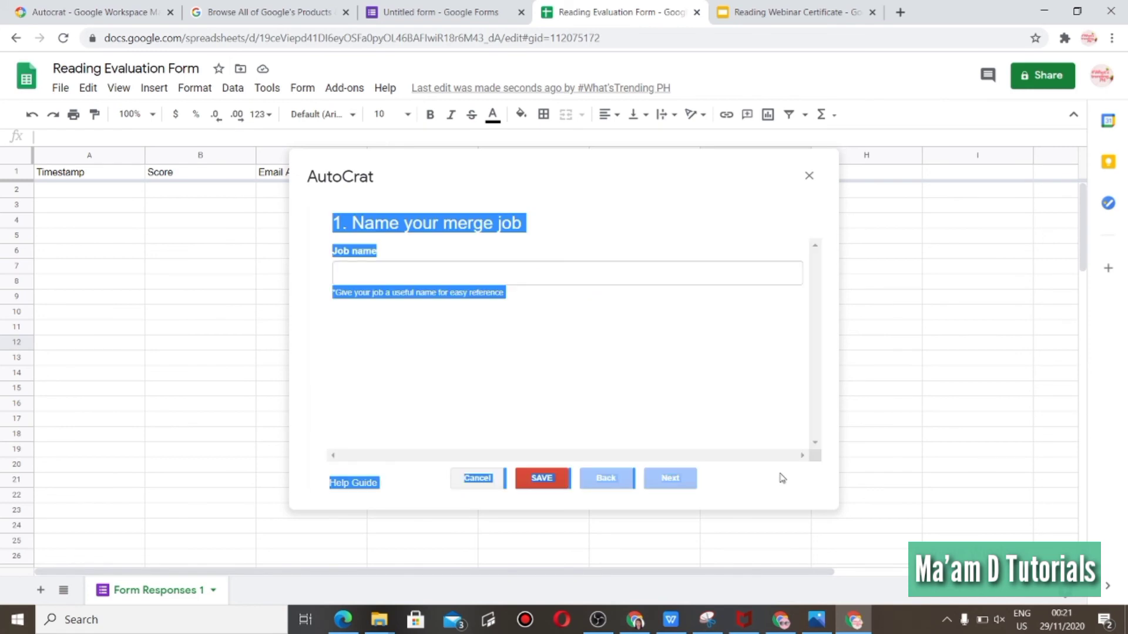
{"action": "left_click", "coordinate": [496, 269]}
{"action": "left_click", "coordinate": [533, 222]}
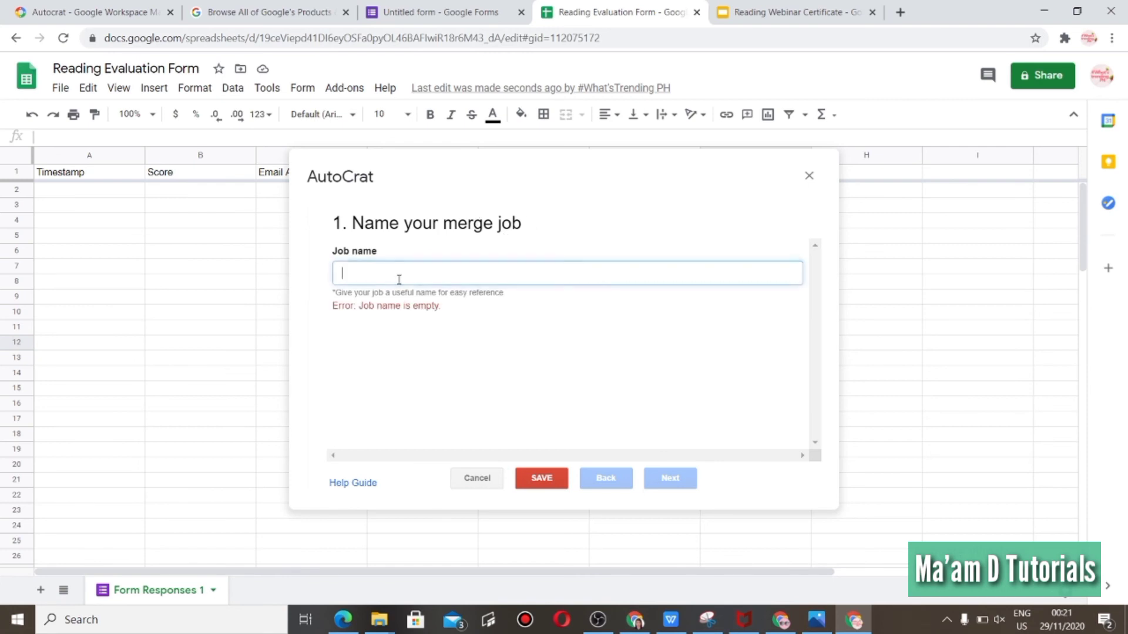
{"action": "type", "text": "Reading We"}
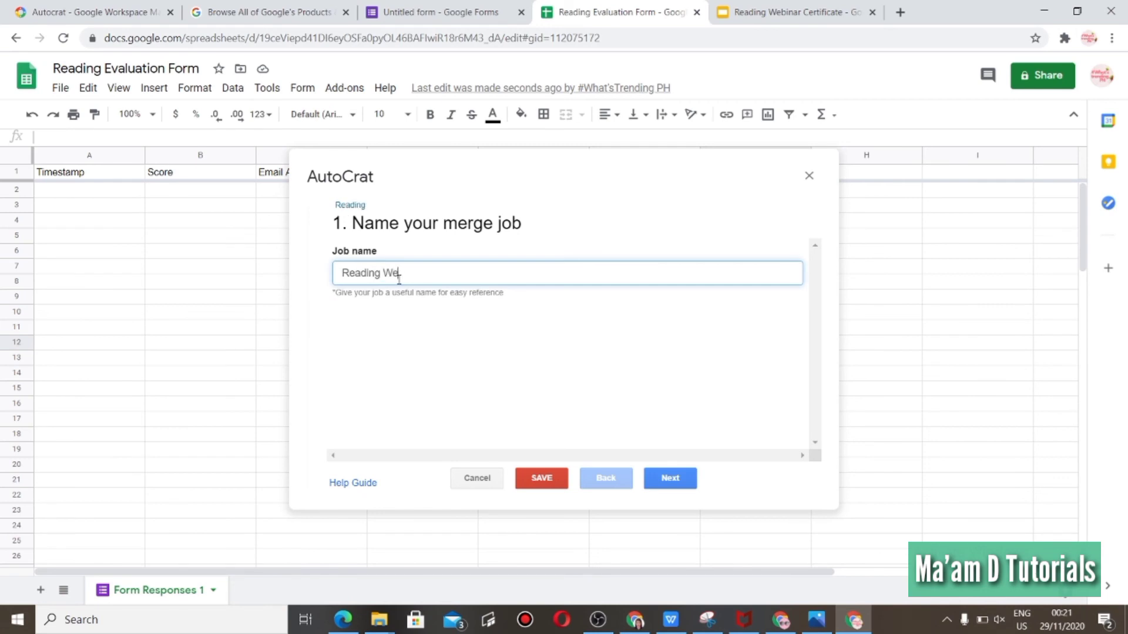
{"action": "type", "text": "binar Certificates"}
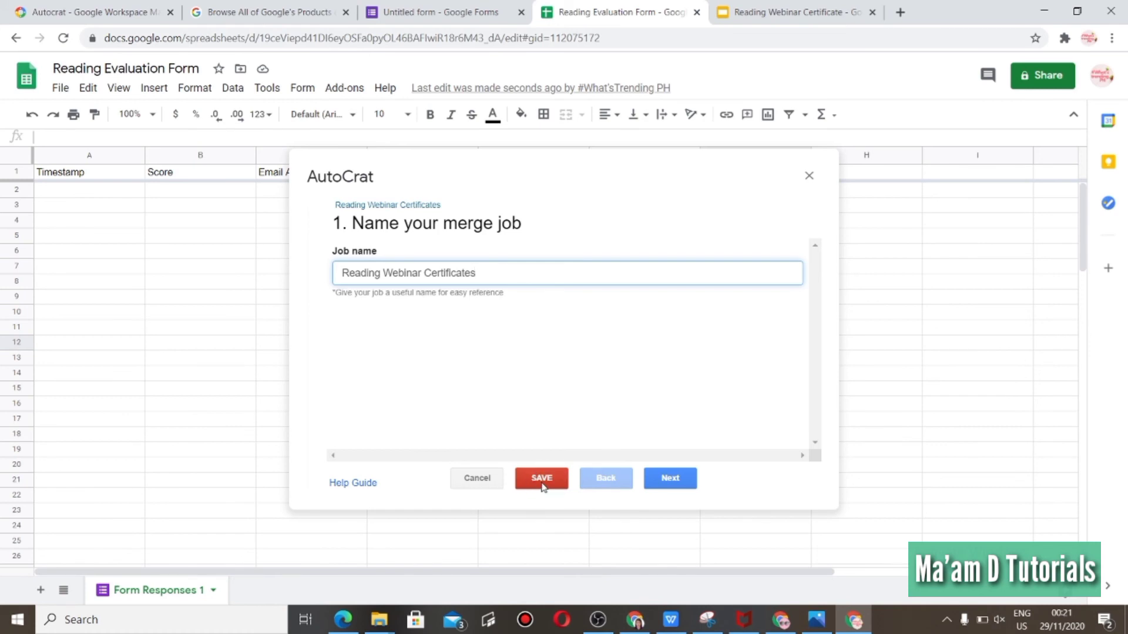
{"action": "left_click", "coordinate": [680, 484]}
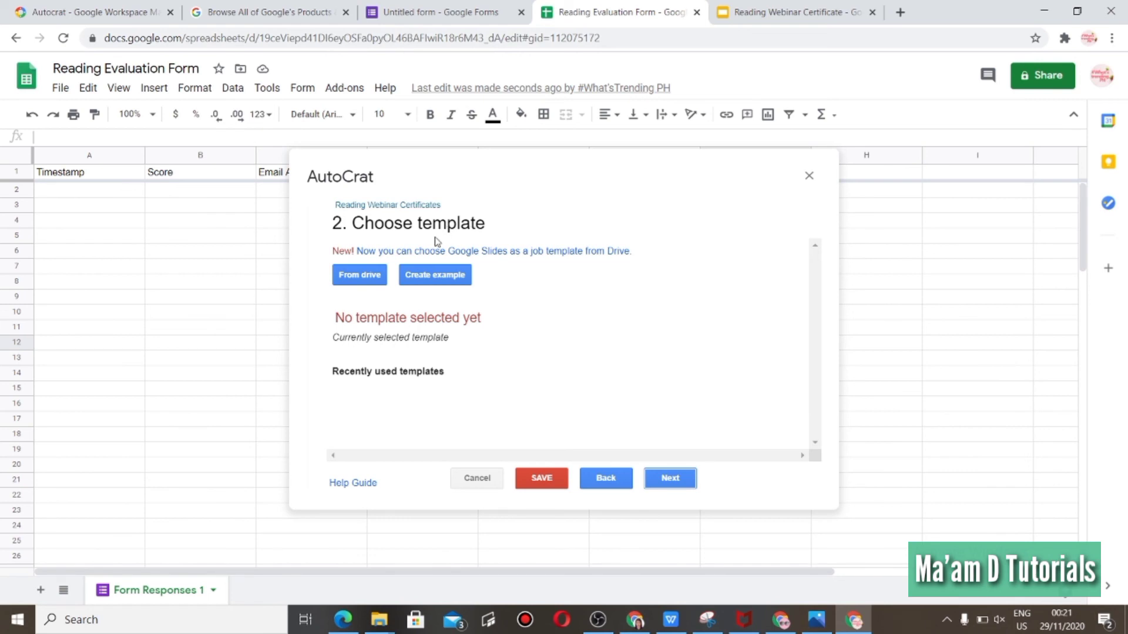
Choose the Reading Webinar Certificate presentation from Drive as the job template and continue.
{"action": "left_click", "coordinate": [766, 12]}
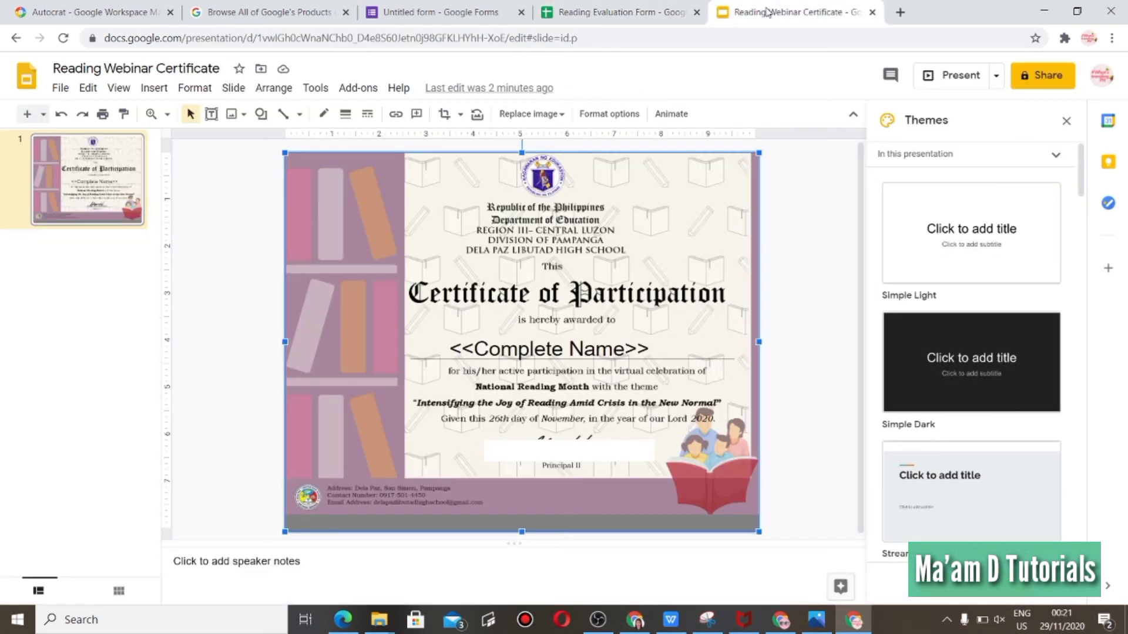
{"action": "left_click", "coordinate": [602, 12]}
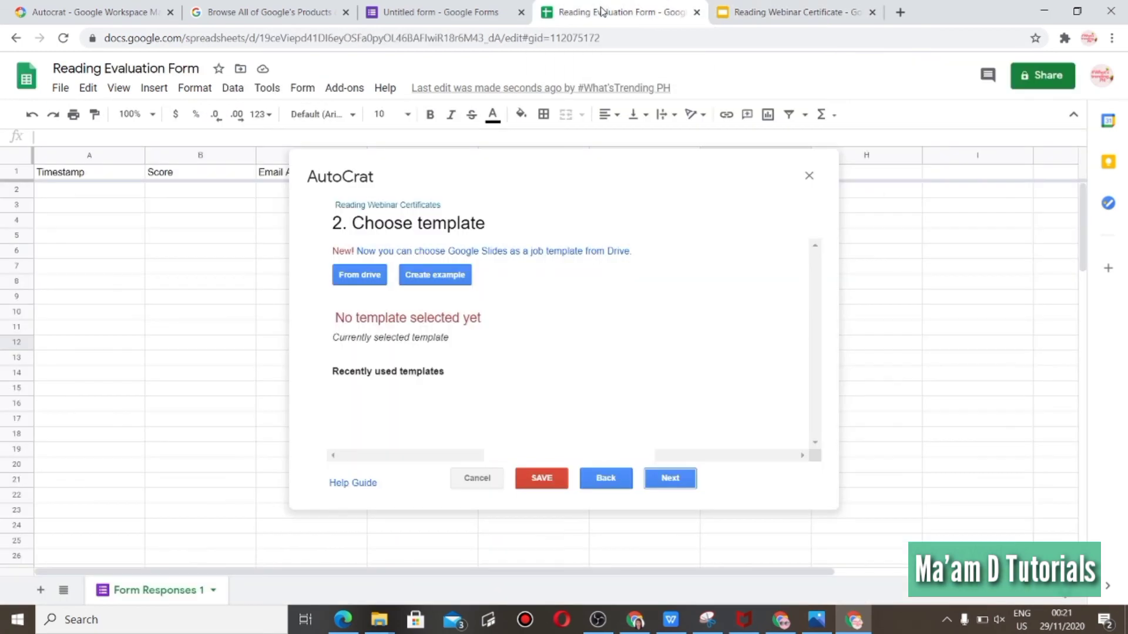
{"action": "left_click", "coordinate": [368, 275]}
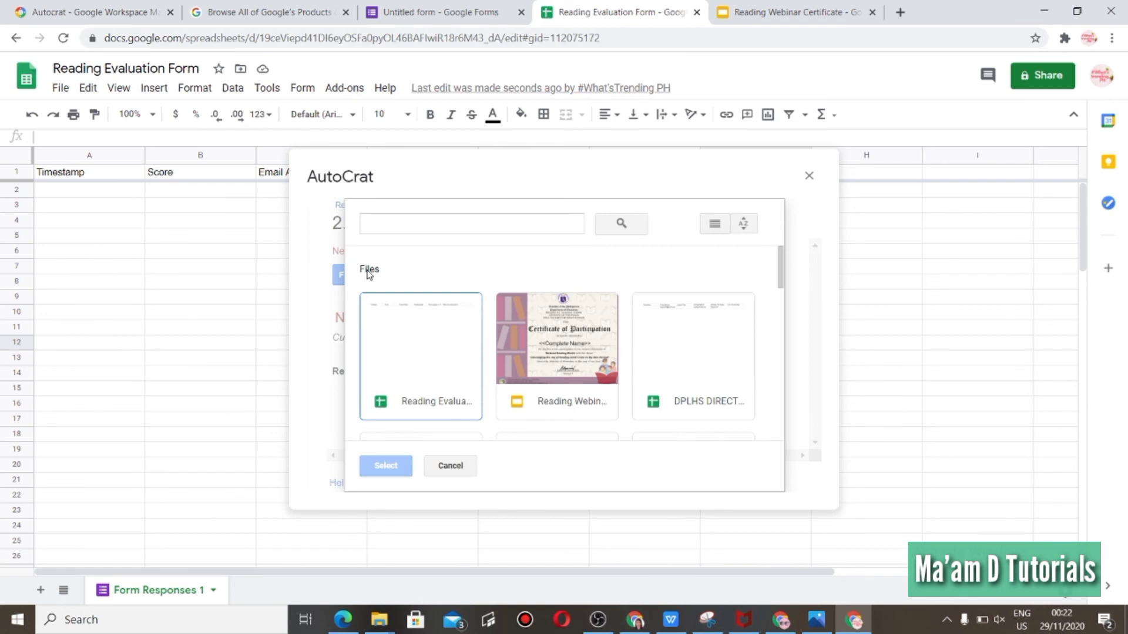
{"action": "double_click", "coordinate": [555, 376]}
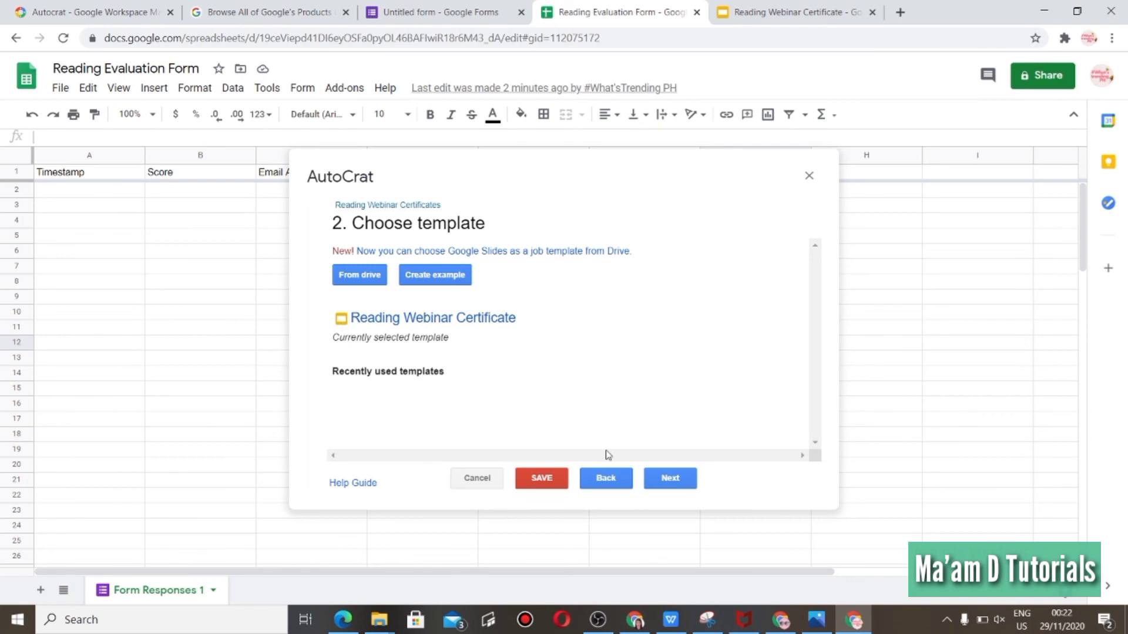
{"action": "left_click", "coordinate": [676, 481]}
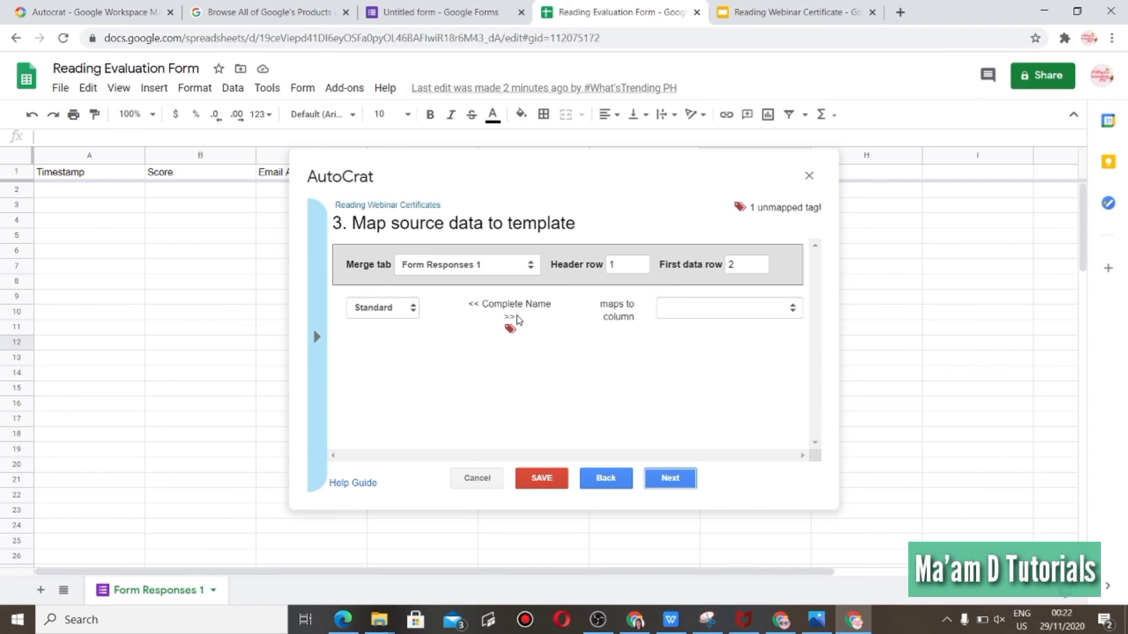
Map the <<Complete Name>> tag to the Complete Name: column.
{"action": "double_click", "coordinate": [472, 304]}
{"action": "left_click_drag", "start_coordinate": [511, 319], "coordinate": [505, 319]}
{"action": "double_click", "coordinate": [473, 304]}
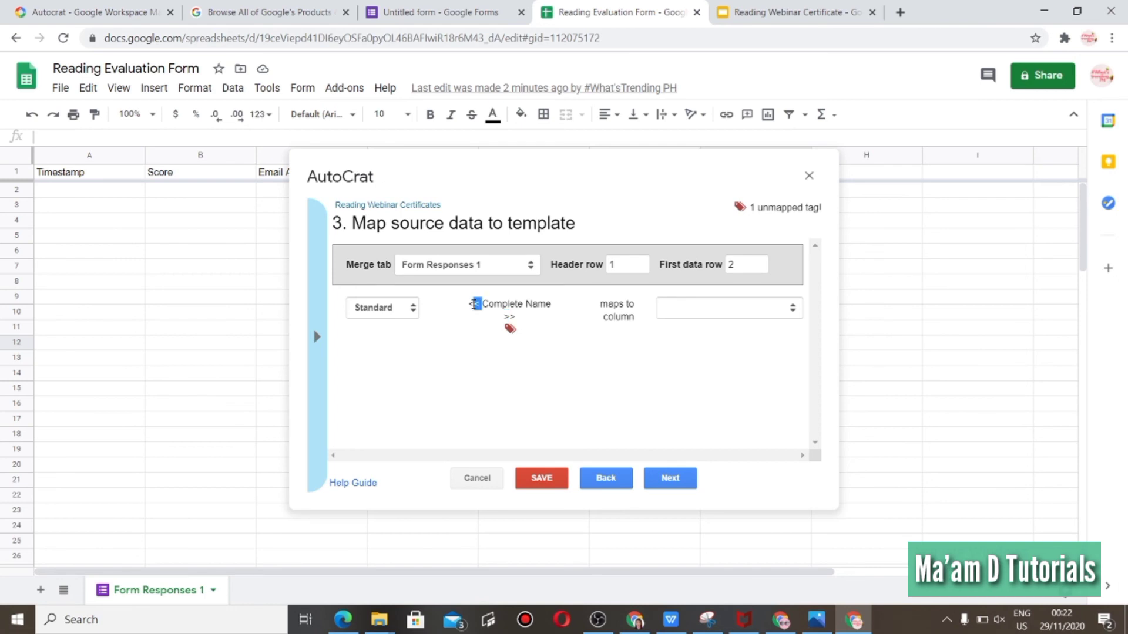
{"action": "double_click", "coordinate": [509, 317]}
{"action": "left_click", "coordinate": [796, 310]}
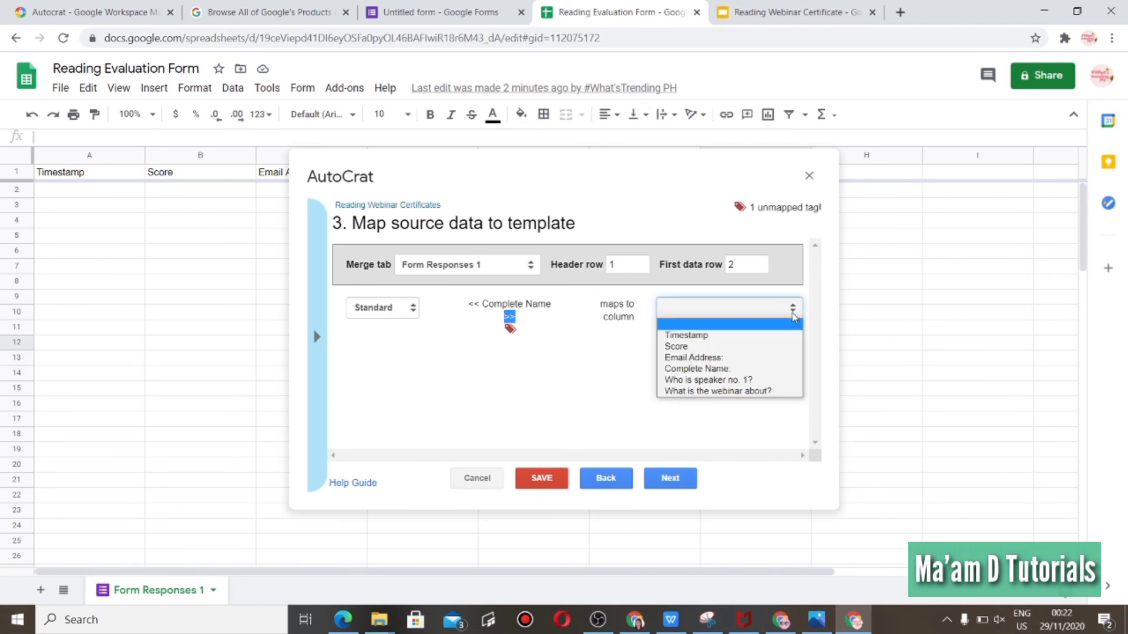
{"action": "left_click", "coordinate": [773, 369]}
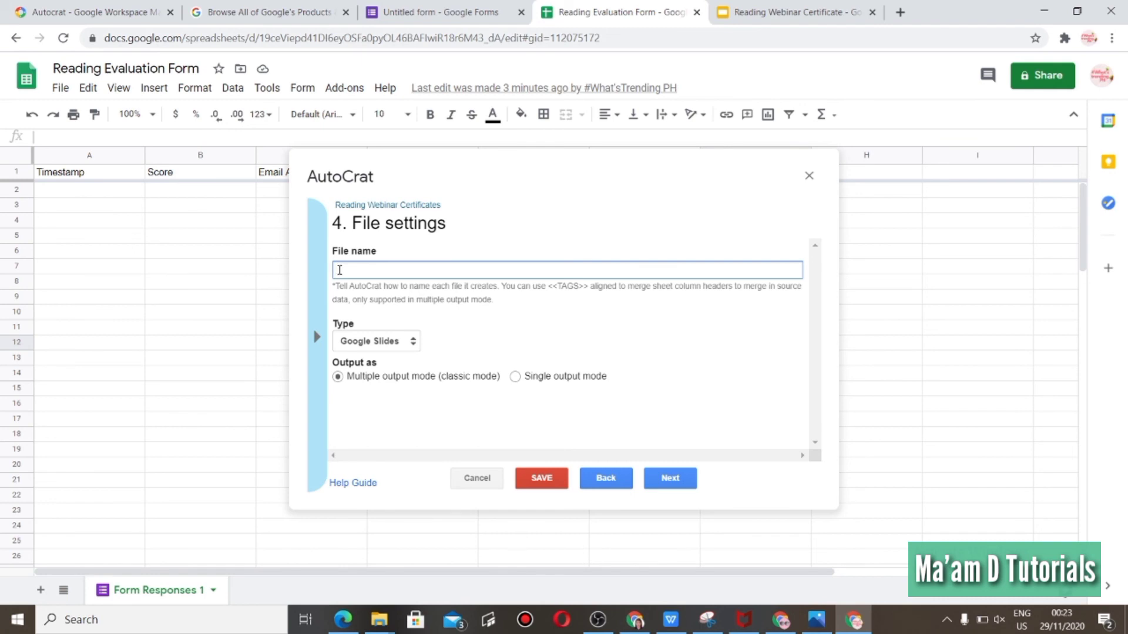
Set the merged file name to <<Complete Name>> Certificate of Participation.
{"action": "type", "text": "<<Complet Name>>"}
{"action": "left_click", "coordinate": [383, 271]}
{"action": "type", "text": "e"}
{"action": "left_click", "coordinate": [466, 268]}
{"action": "type", "text": "Ce"}
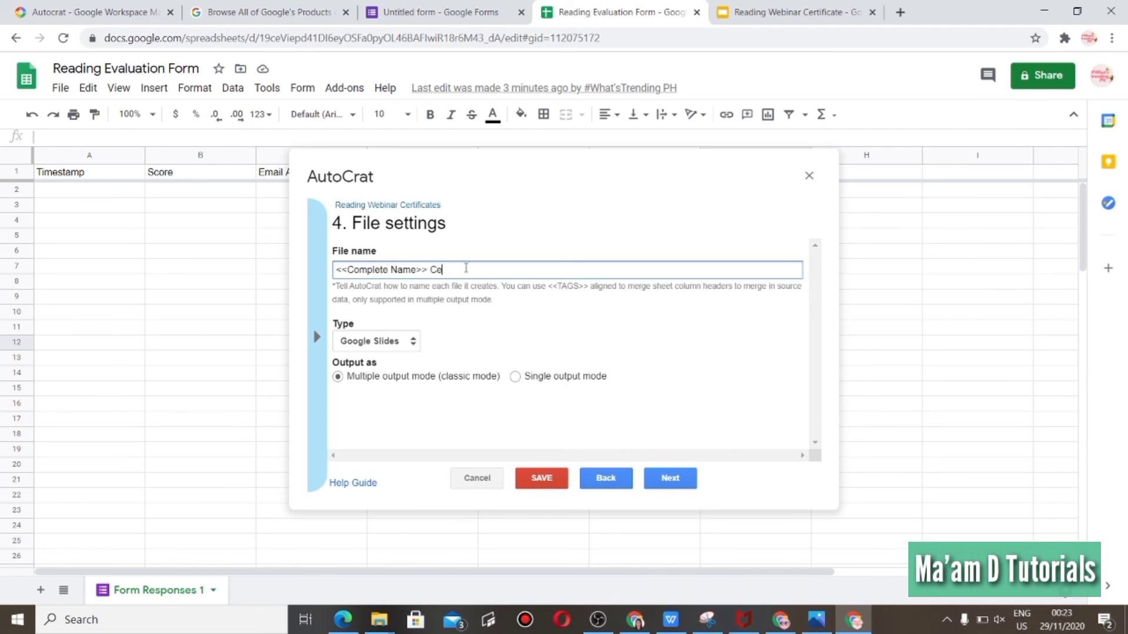
{"action": "type", "text": "rtificate of Participation"}
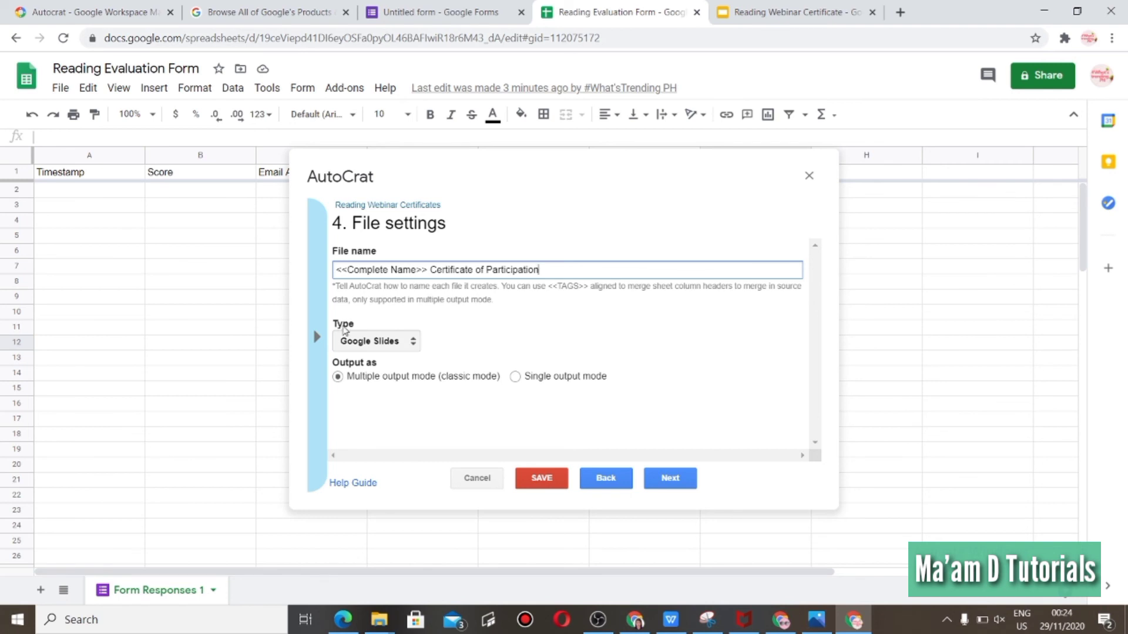
Set the output file type to PDF and continue.
{"action": "left_click", "coordinate": [413, 342]}
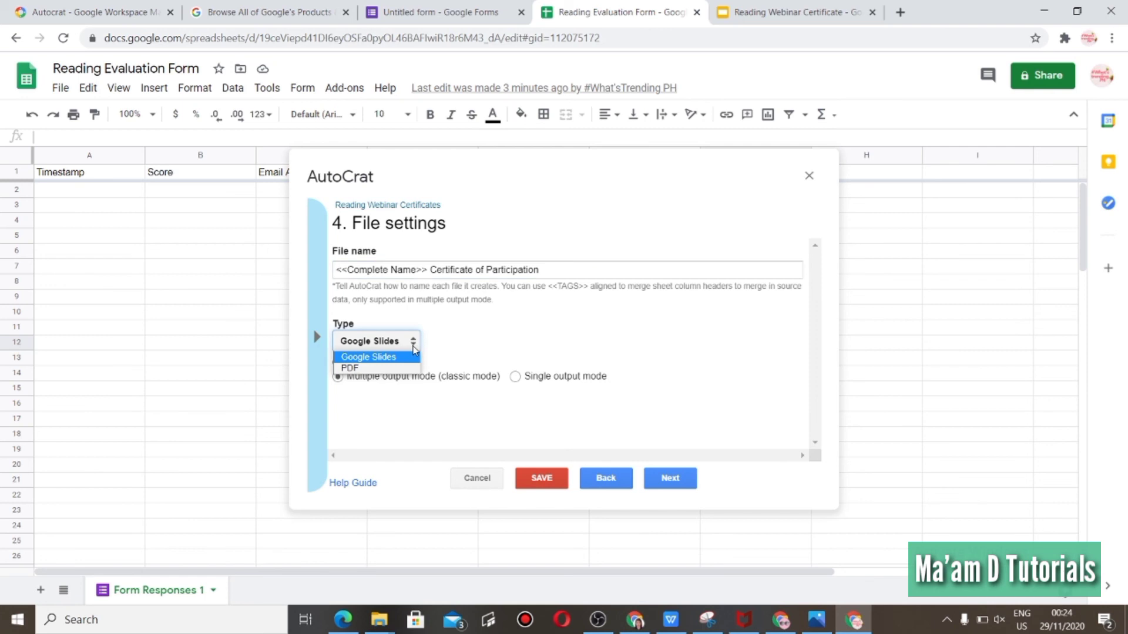
{"action": "left_click", "coordinate": [391, 369]}
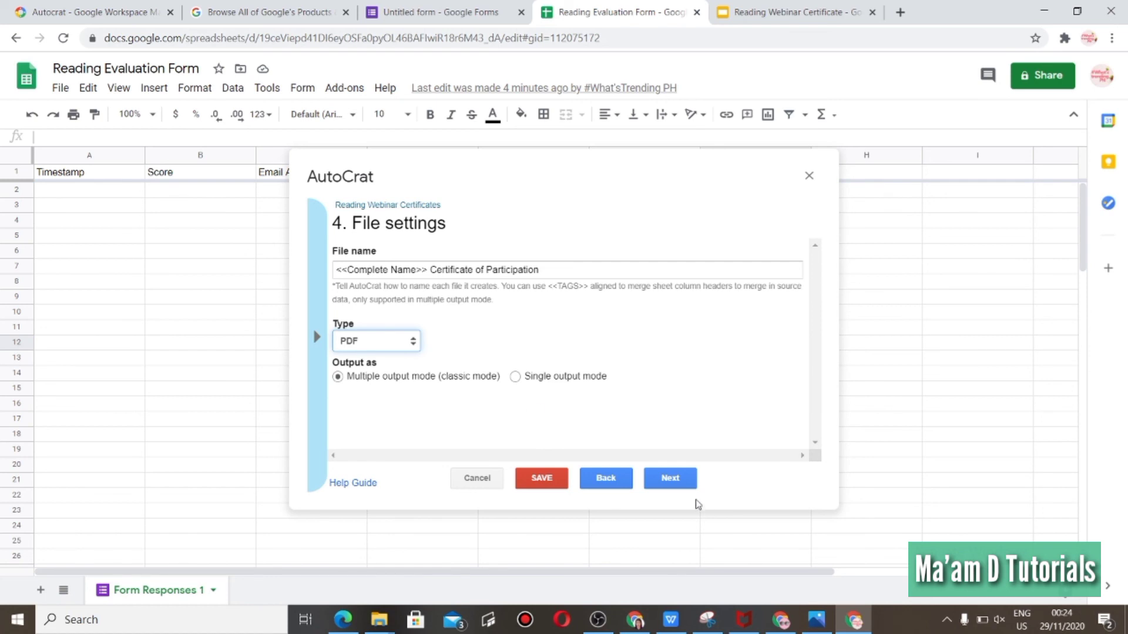
{"action": "left_click", "coordinate": [683, 480]}
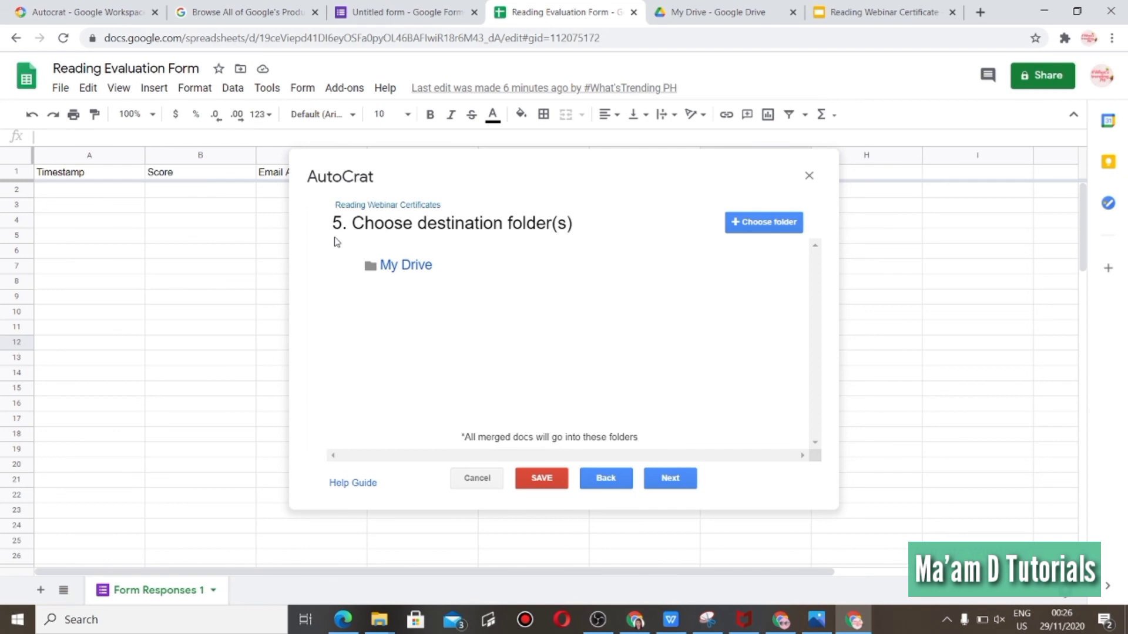
Add the Certificates of Participation Reading Webinar folder as destination and skip the dynamic folder reference.
{"action": "mouse_move", "coordinate": [372, 263]}
{"action": "left_click", "coordinate": [794, 225]}
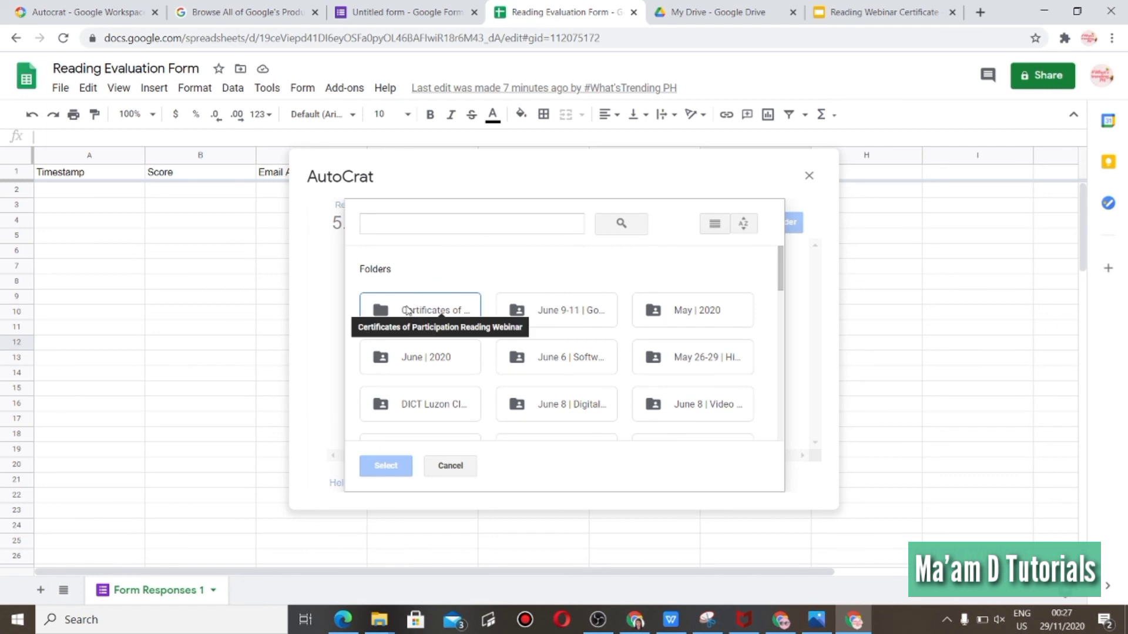
{"action": "left_click", "coordinate": [408, 311]}
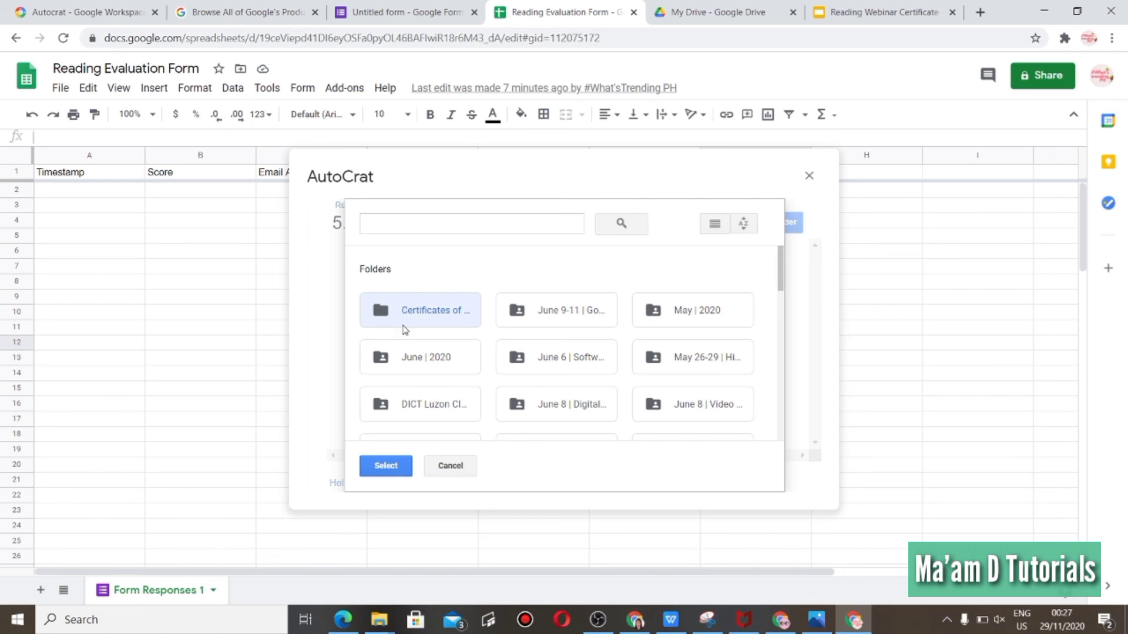
{"action": "left_click", "coordinate": [385, 467]}
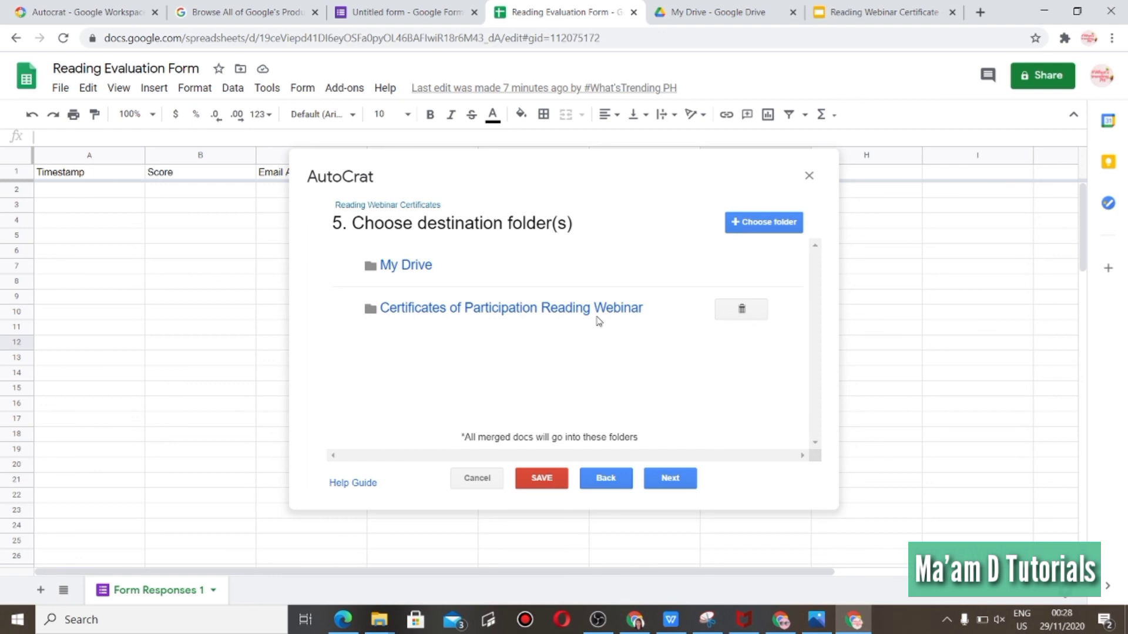
{"action": "left_click", "coordinate": [680, 482]}
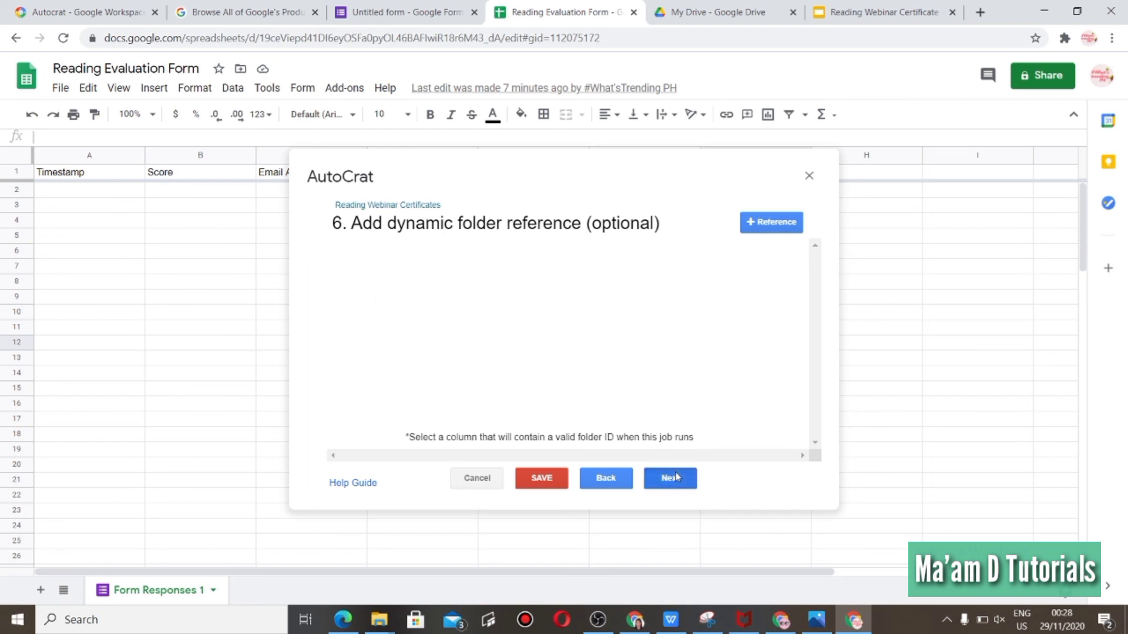
{"action": "left_click", "coordinate": [677, 477]}
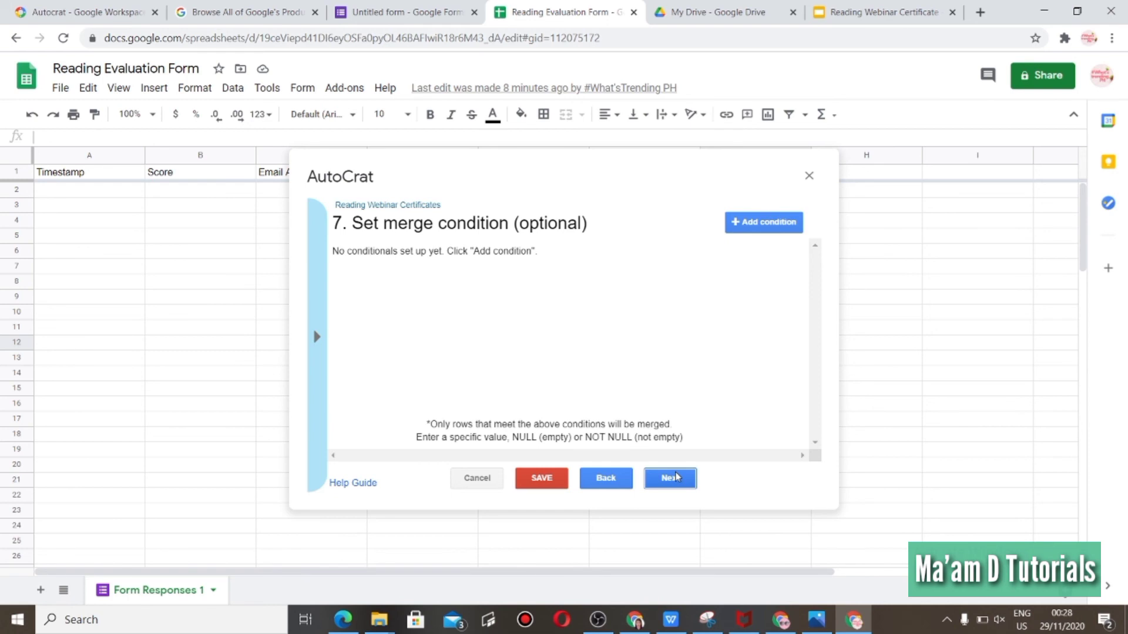
Skip the merge condition and set sharing to send from the generic no-reply address.
{"action": "left_click", "coordinate": [677, 477]}
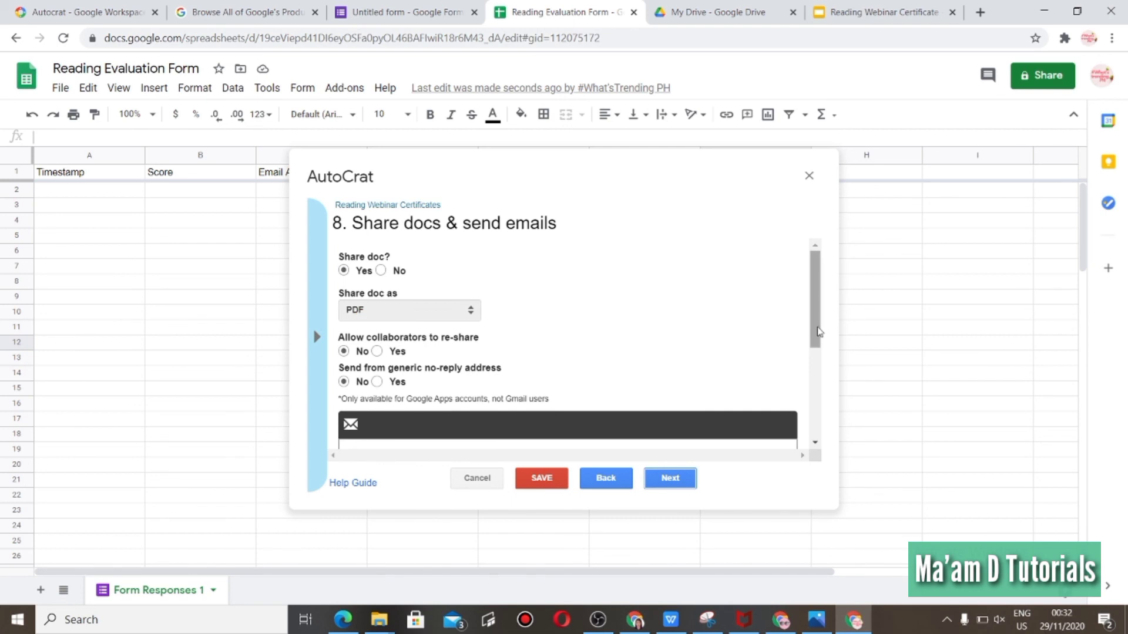
{"action": "left_click_drag", "start_coordinate": [819, 334], "coordinate": [823, 370]}
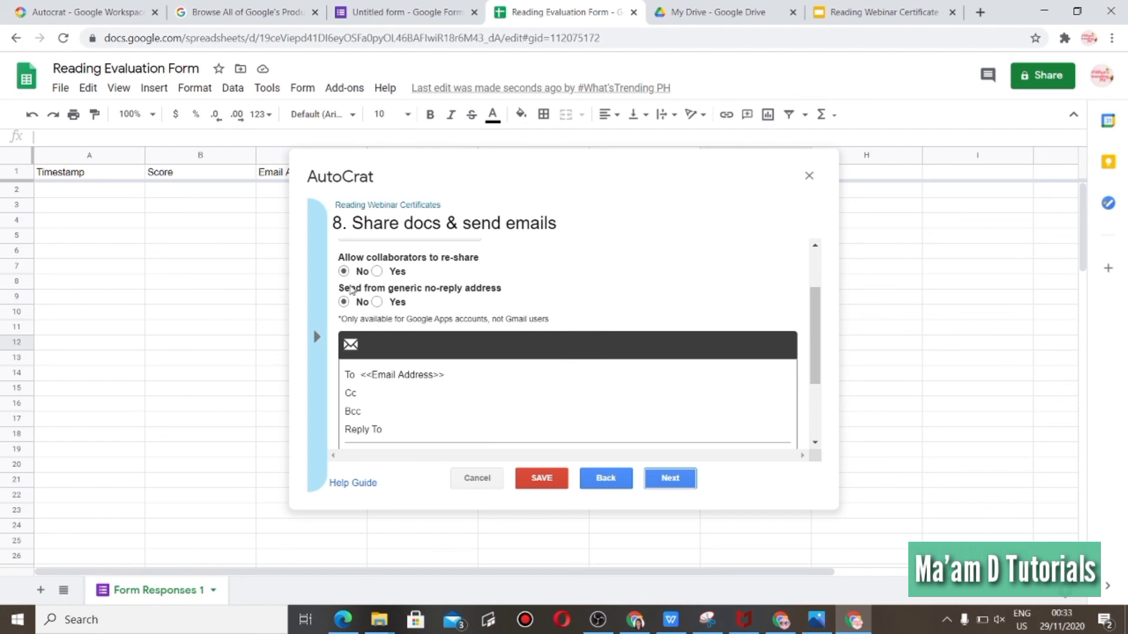
{"action": "mouse_move", "coordinate": [365, 294]}
{"action": "left_click", "coordinate": [377, 302]}
{"action": "scroll", "coordinate": [814, 329], "scroll_direction": "down", "scroll_amount": 1}
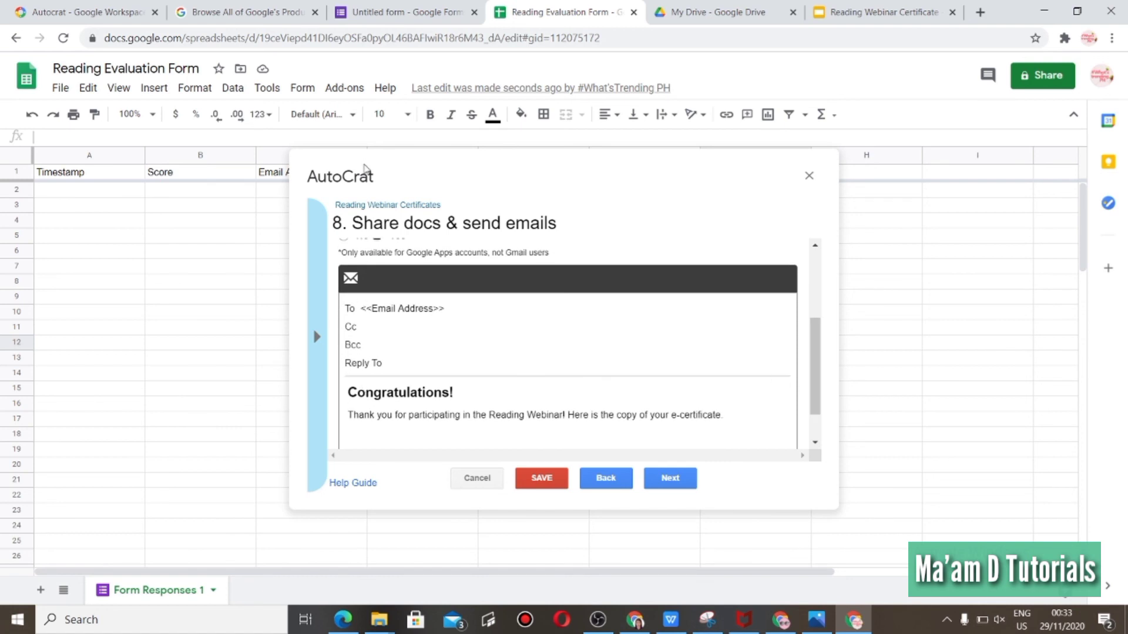
Compare the recipient tag in the email To field with the form's Email Address question title.
{"action": "left_click", "coordinate": [460, 14]}
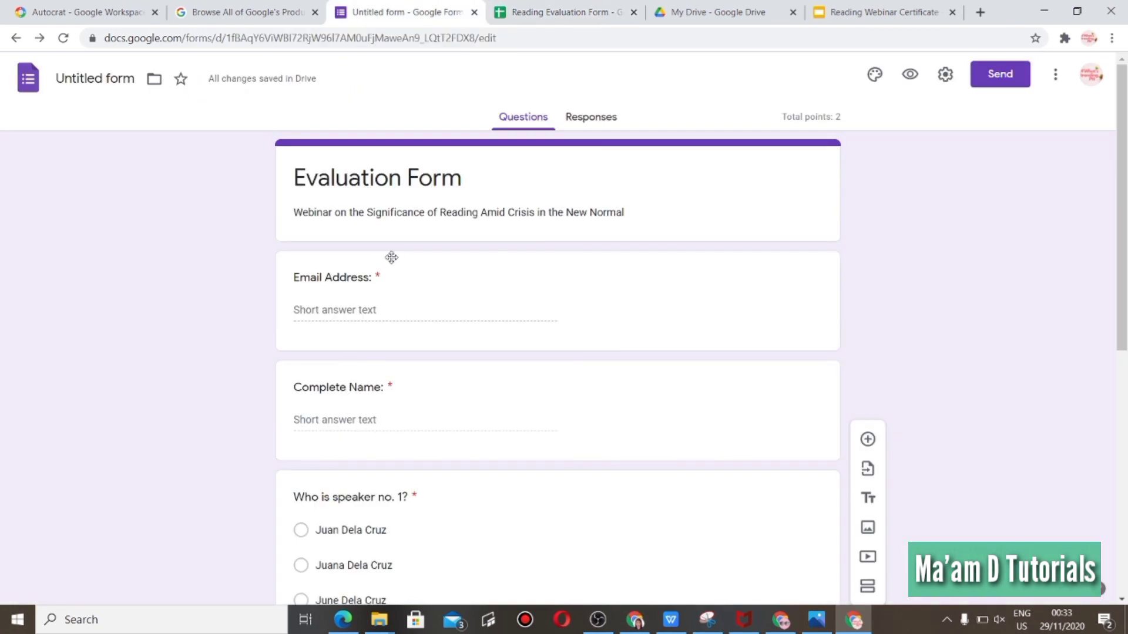
{"action": "left_click", "coordinate": [295, 280]}
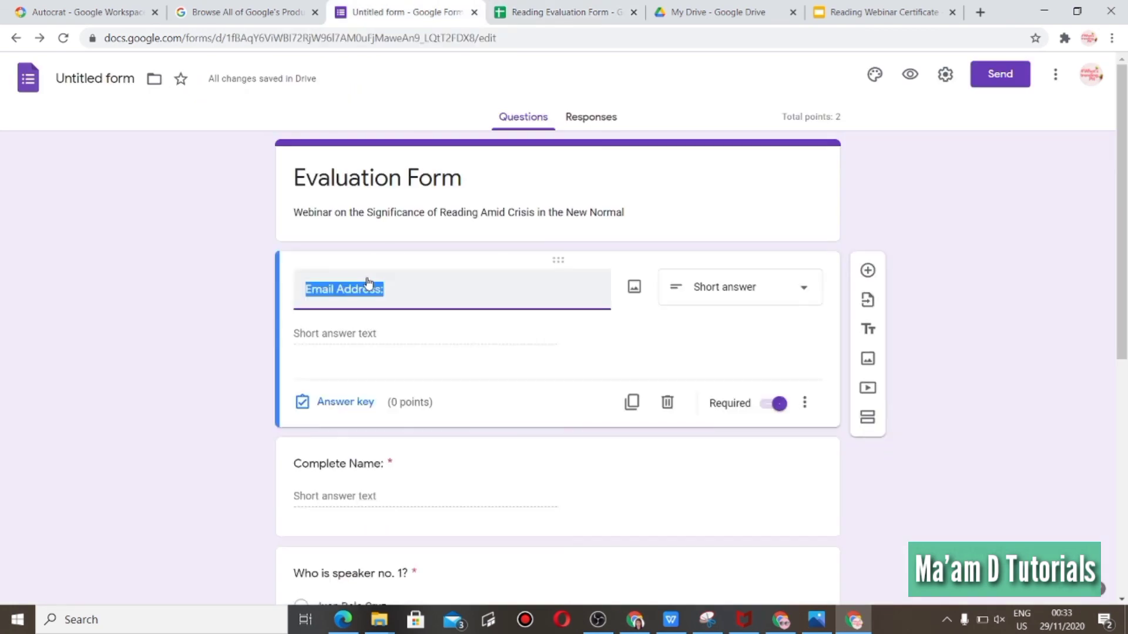
{"action": "left_click", "coordinate": [583, 12]}
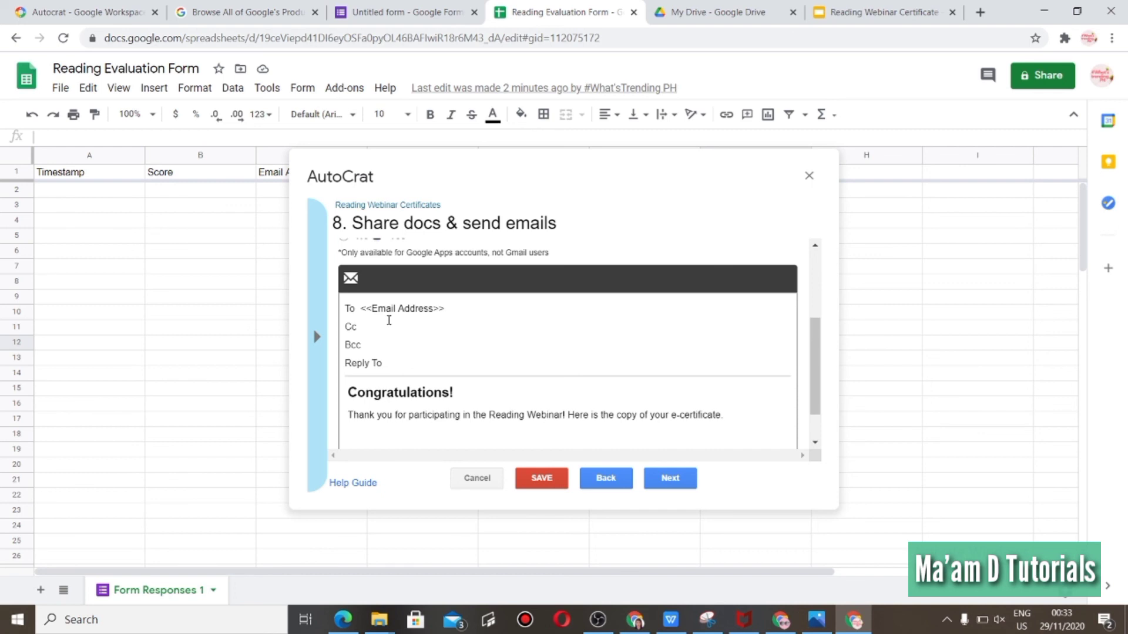
{"action": "left_click_drag", "start_coordinate": [361, 307], "coordinate": [370, 309]}
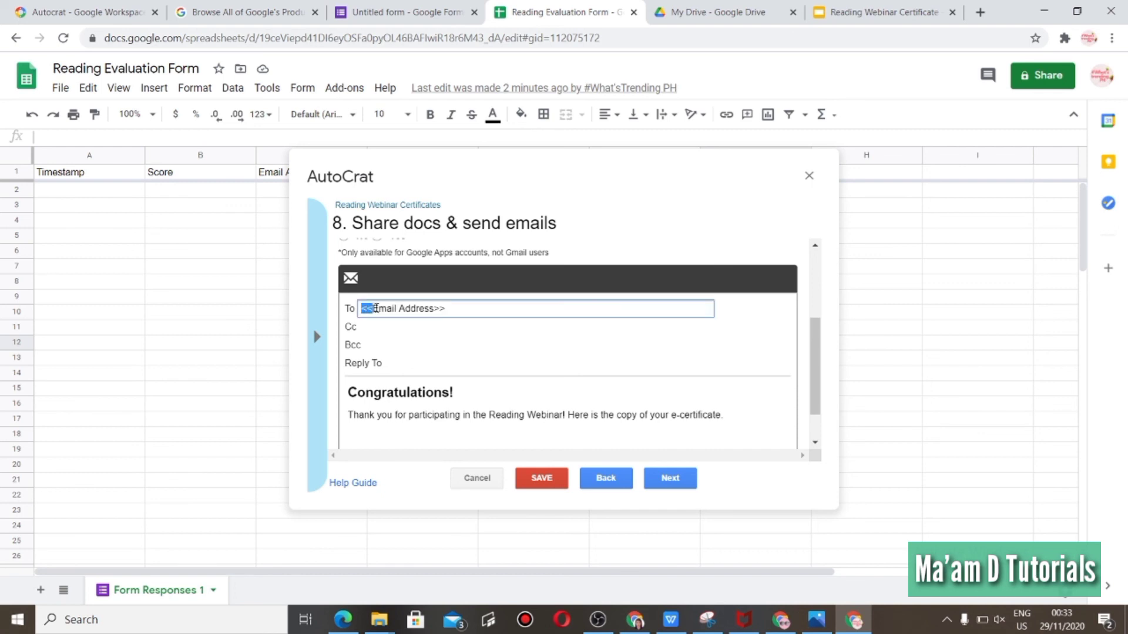
{"action": "mouse_move", "coordinate": [451, 308]}
{"action": "left_mouse_down"}
{"action": "mouse_move", "coordinate": [425, 311]}
{"action": "mouse_move", "coordinate": [435, 309]}
{"action": "left_mouse_up"}
{"action": "left_click_drag", "start_coordinate": [360, 308], "coordinate": [375, 310]}
{"action": "mouse_move", "coordinate": [446, 309]}
{"action": "left_mouse_down"}
{"action": "mouse_move", "coordinate": [408, 310]}
{"action": "mouse_move", "coordinate": [433, 307]}
{"action": "left_mouse_up"}
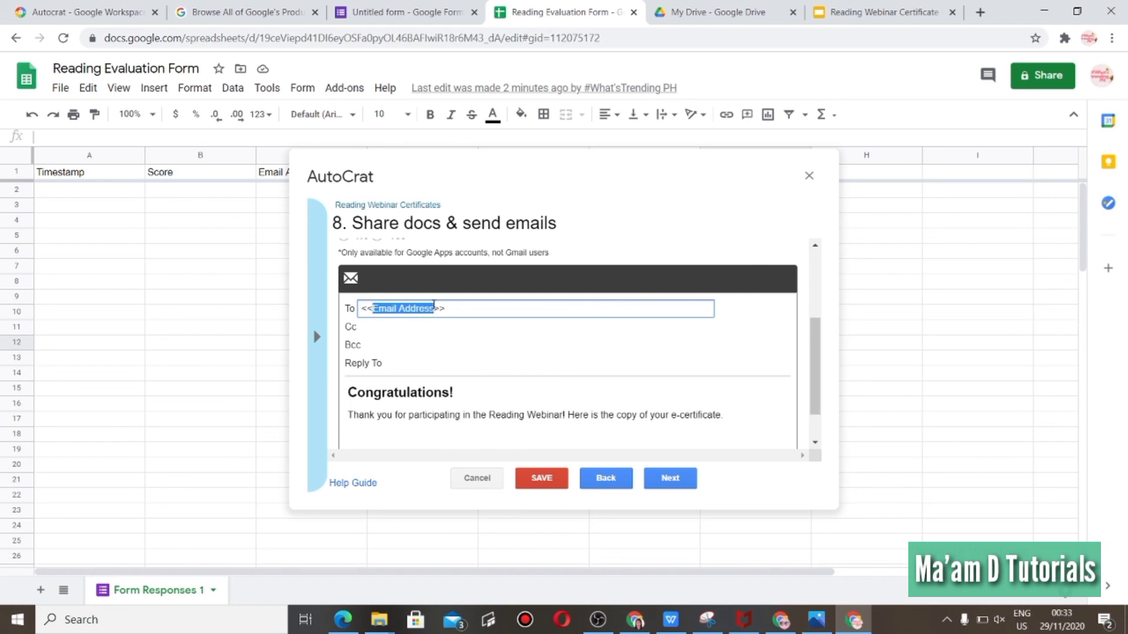
{"action": "left_click", "coordinate": [425, 333]}
{"action": "left_click", "coordinate": [363, 310]}
{"action": "left_click_drag", "start_coordinate": [363, 309], "coordinate": [453, 306]}
{"action": "left_click", "coordinate": [425, 13]}
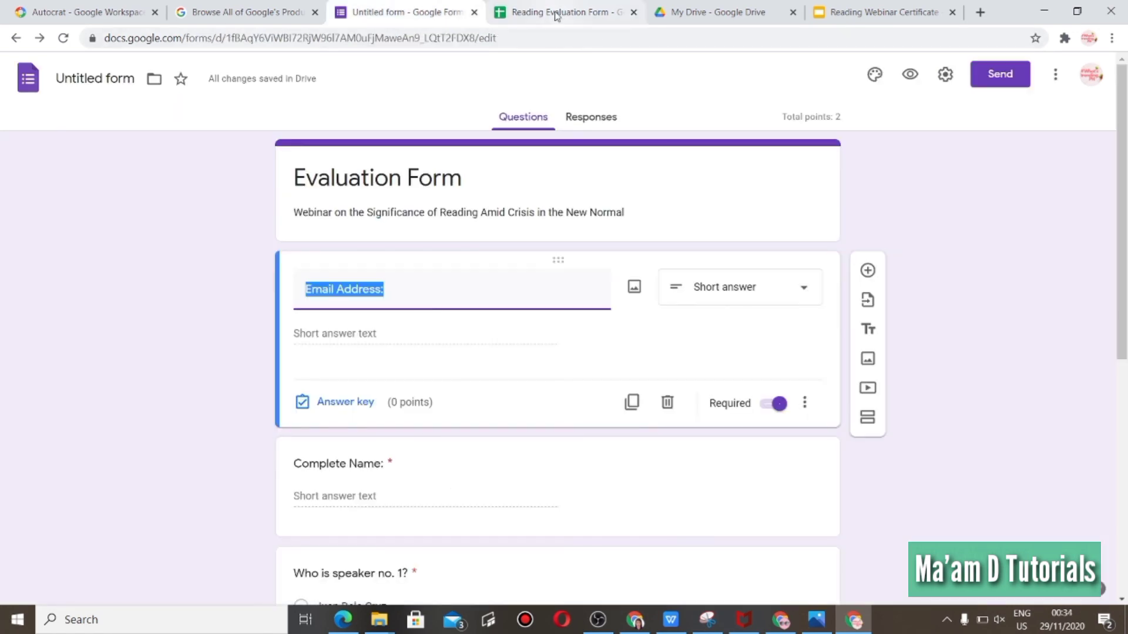
{"action": "left_click", "coordinate": [556, 14]}
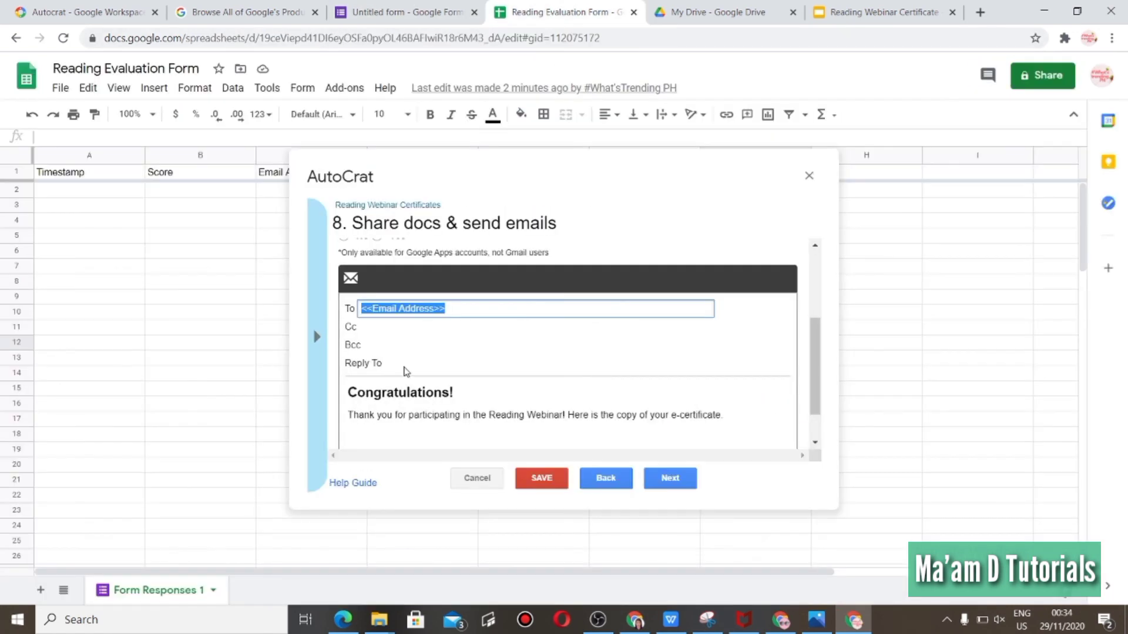
Review the email subject and message, continue to the job triggers, and save the merge job.
{"action": "left_click_drag", "start_coordinate": [816, 368], "coordinate": [817, 388]}
{"action": "left_click", "coordinate": [389, 350]}
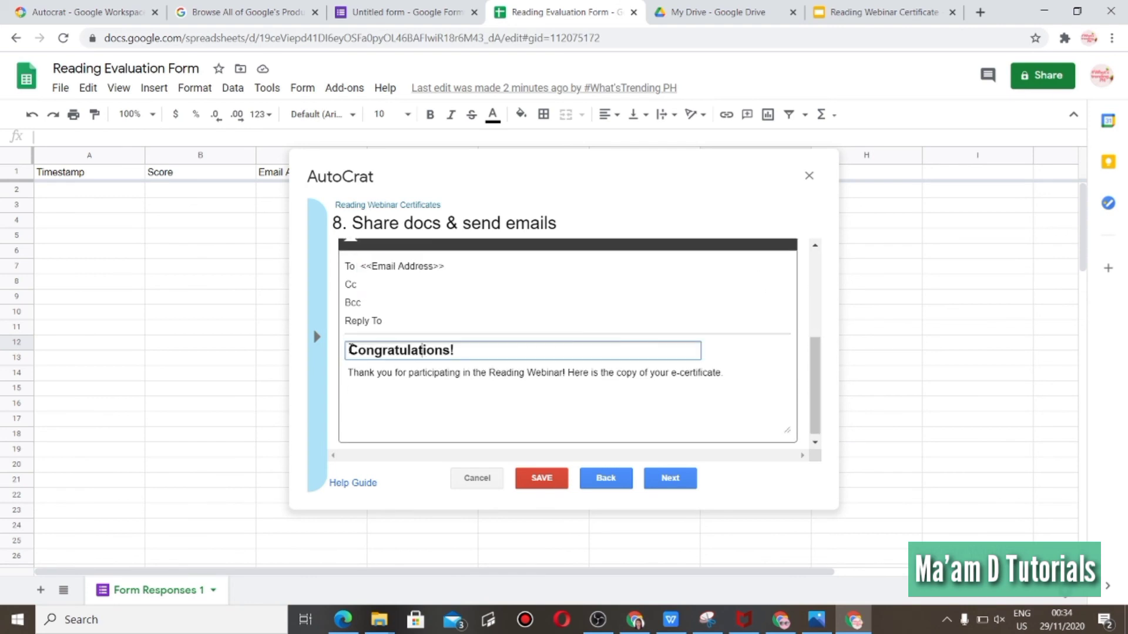
{"action": "left_click_drag", "start_coordinate": [349, 350], "coordinate": [454, 345]}
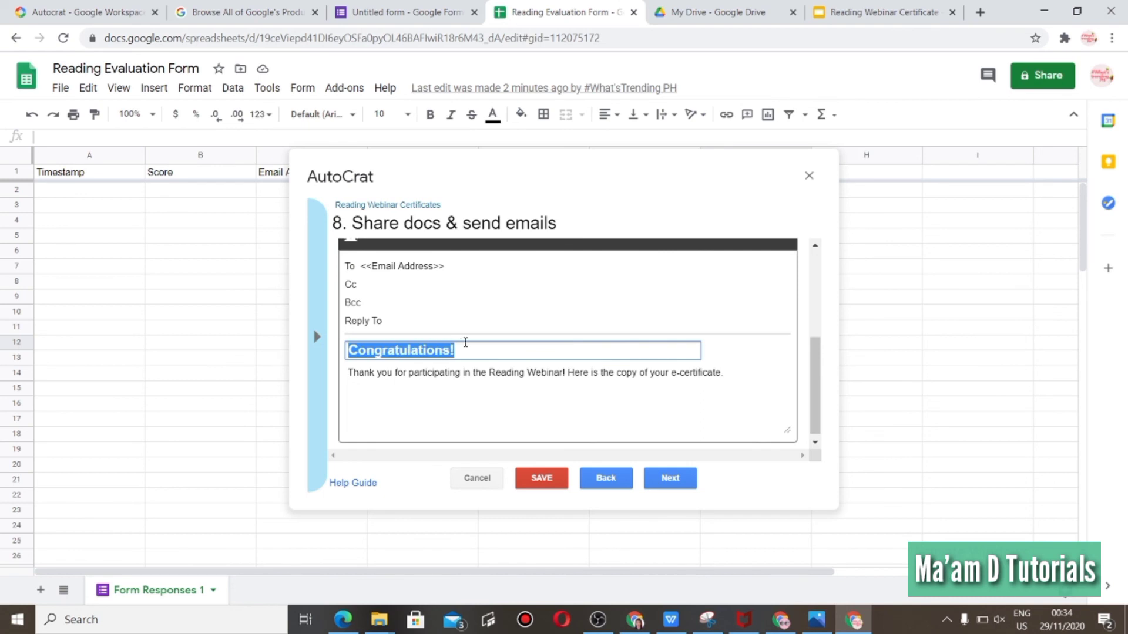
{"action": "left_click", "coordinate": [458, 376]}
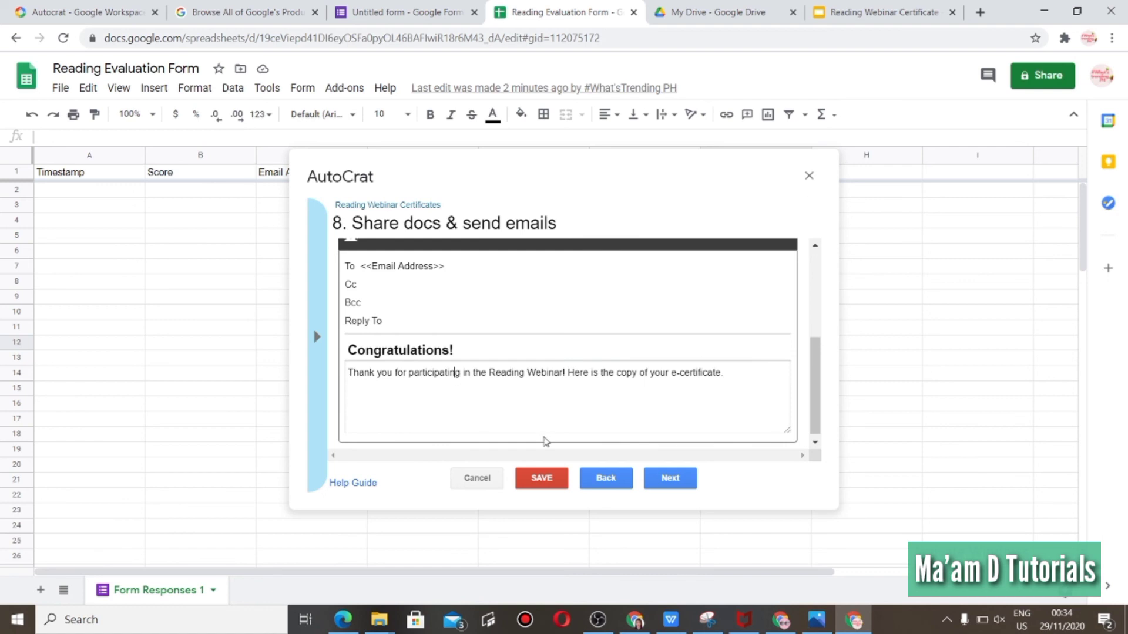
{"action": "left_click", "coordinate": [678, 481]}
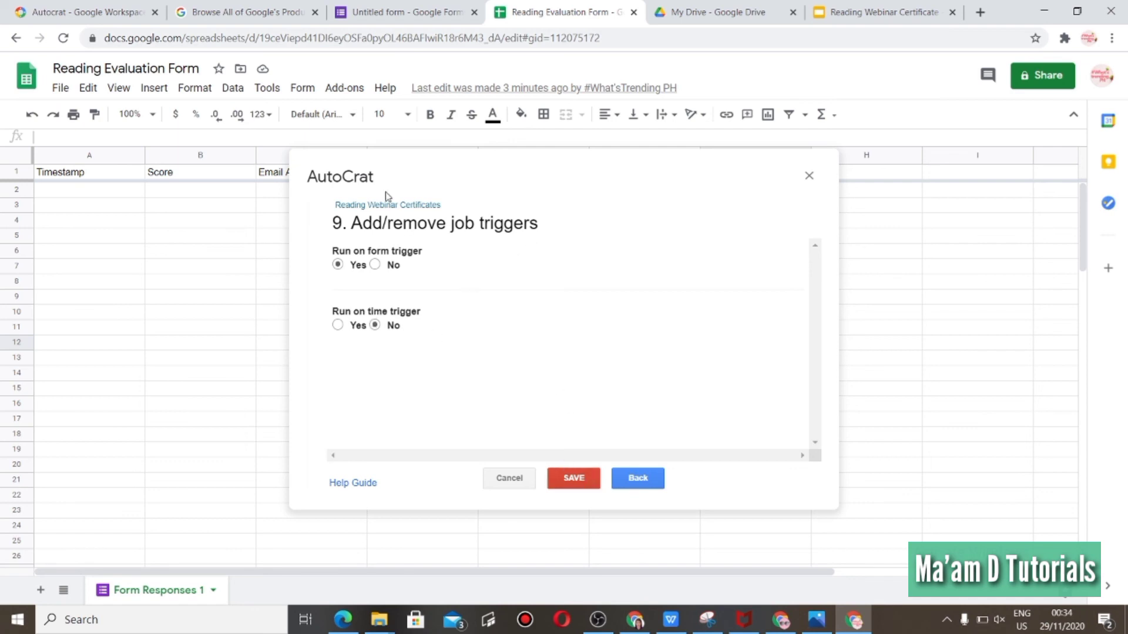
{"action": "left_click", "coordinate": [573, 479]}
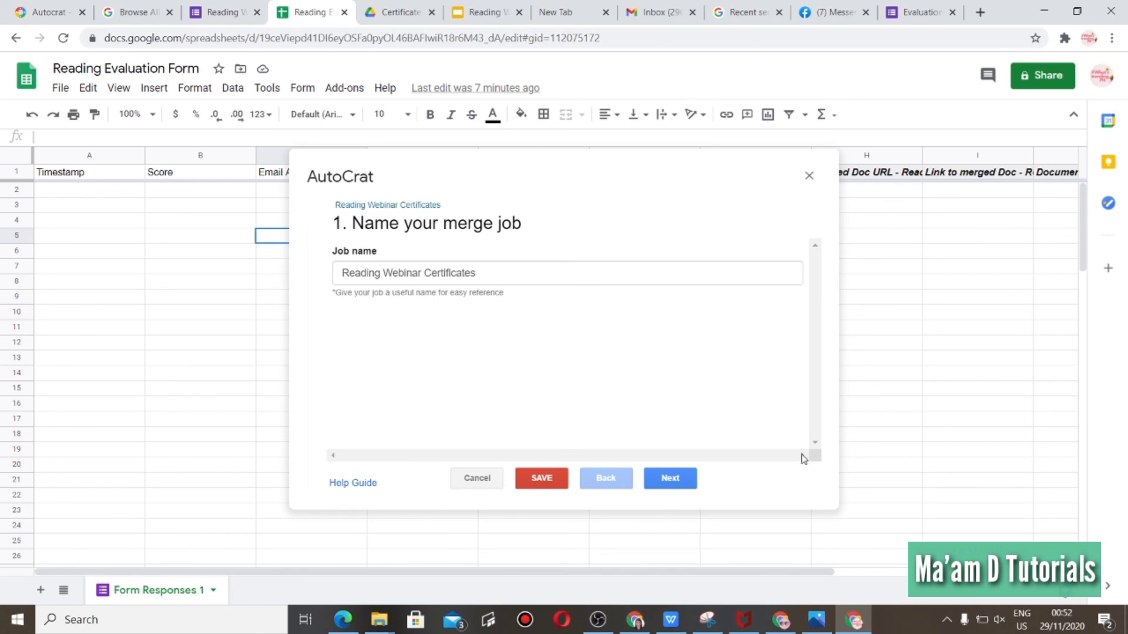
Page through the saved merge job's settings from the job name to the sharing options.
{"action": "left_click", "coordinate": [670, 478]}
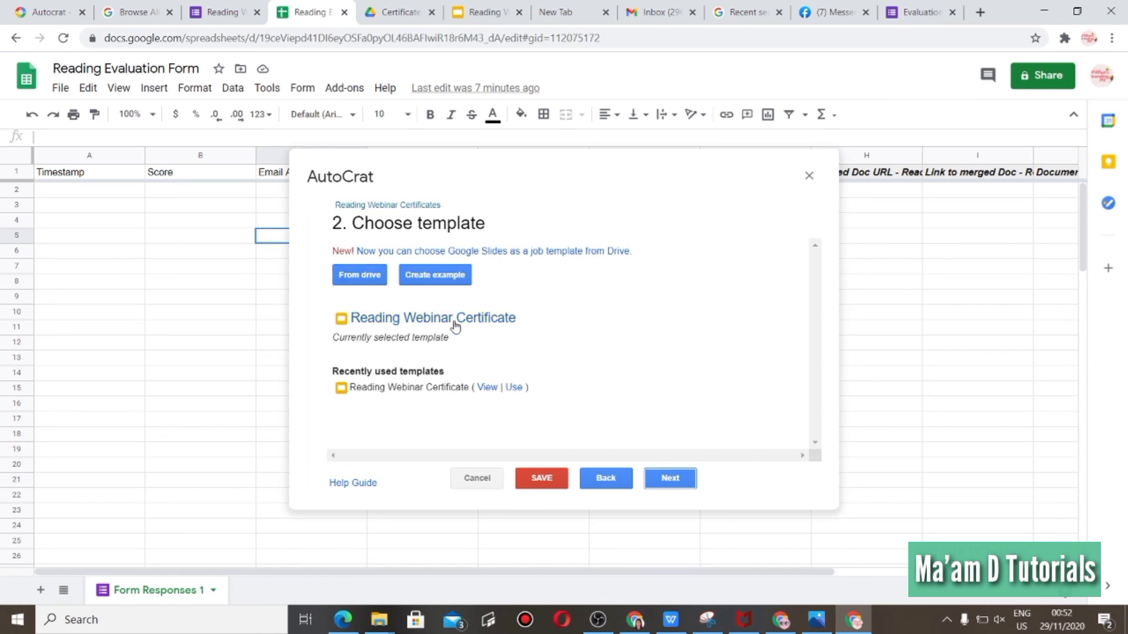
{"action": "left_click", "coordinate": [668, 477]}
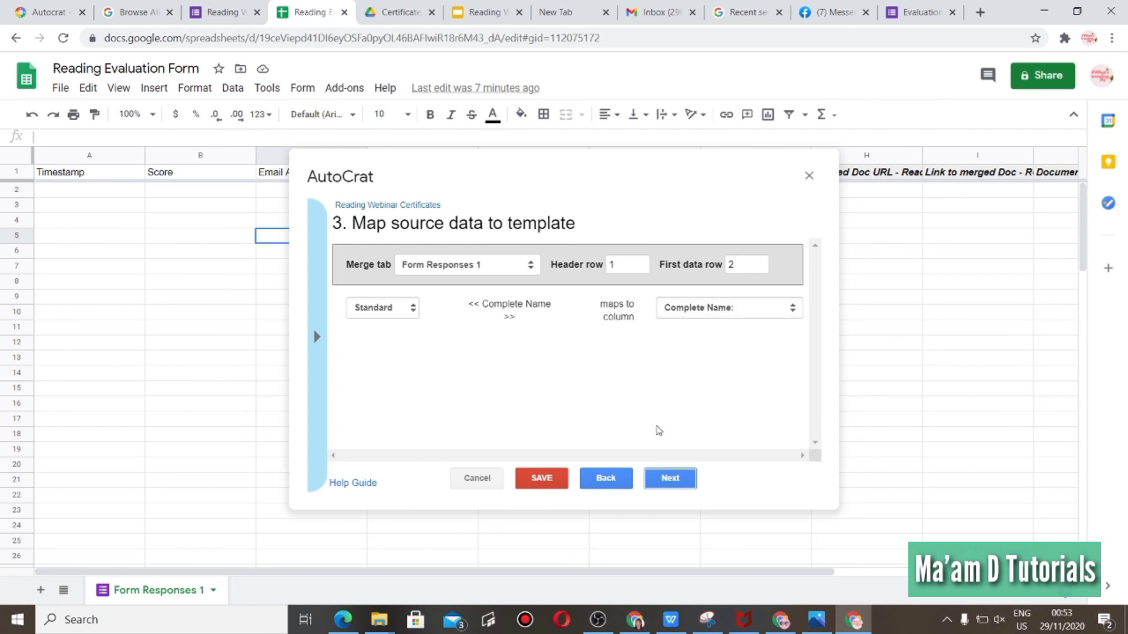
{"action": "left_click", "coordinate": [659, 480]}
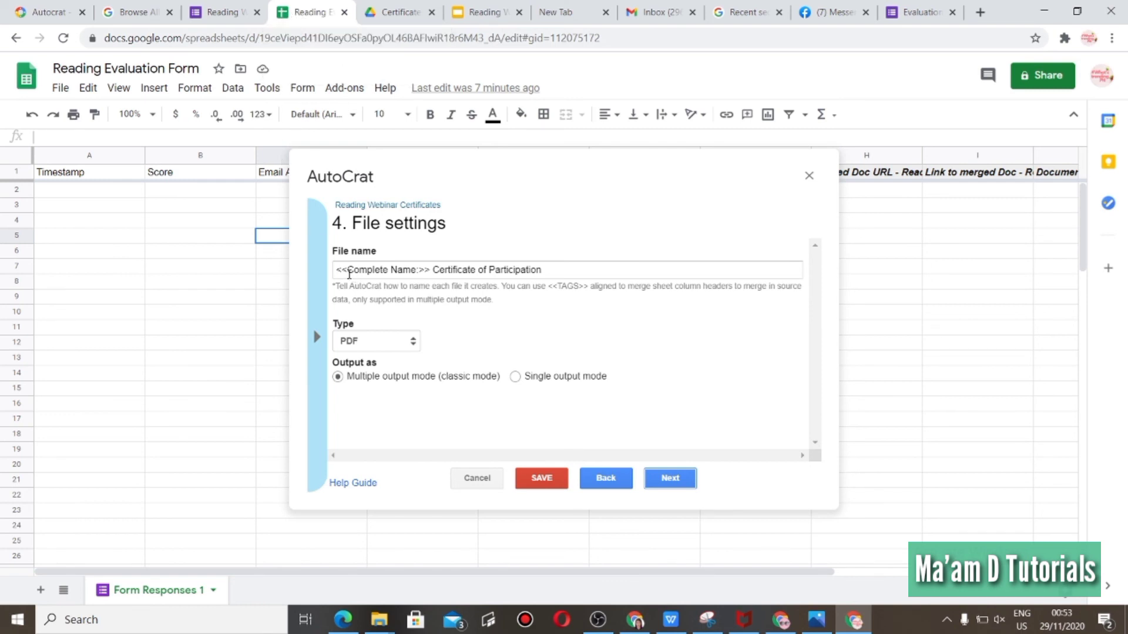
{"action": "left_click", "coordinate": [418, 271]}
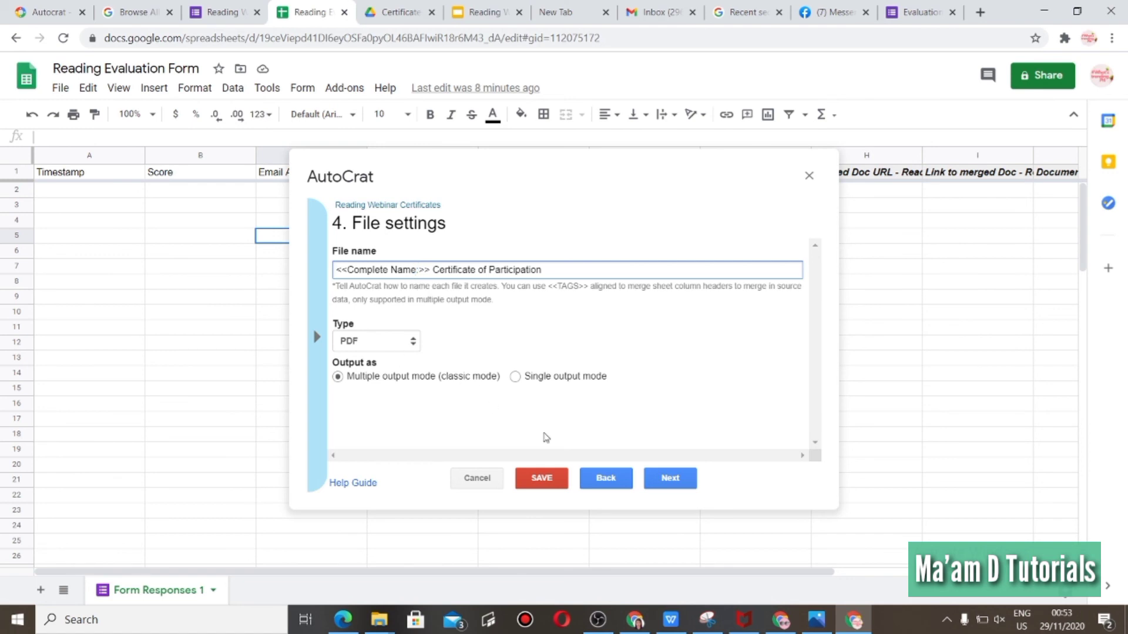
{"action": "left_click", "coordinate": [658, 483]}
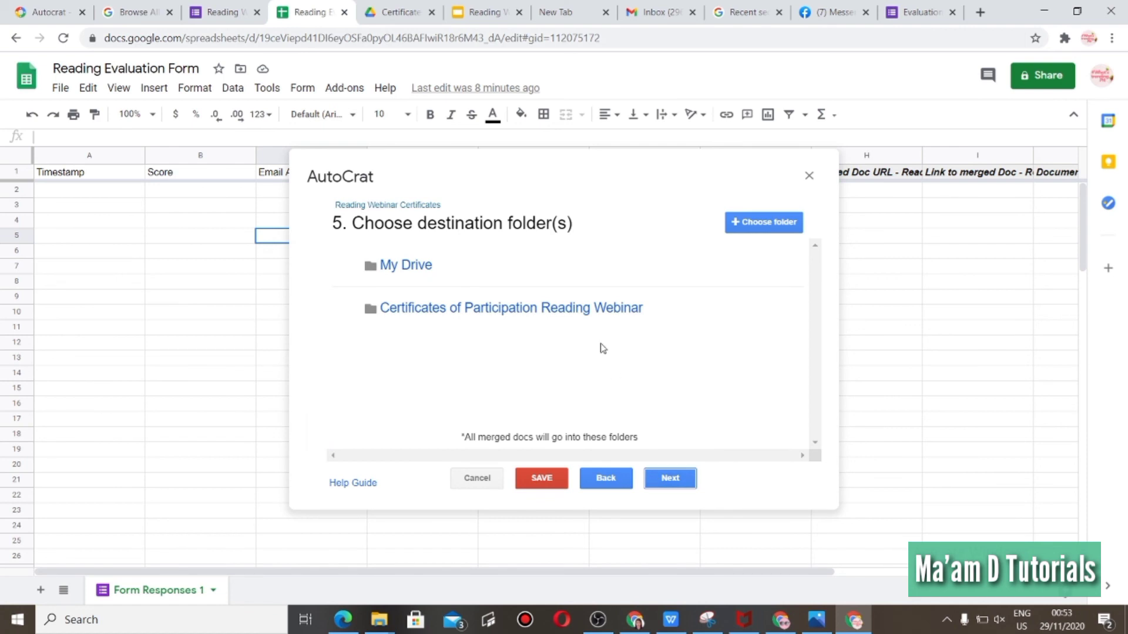
{"action": "left_click", "coordinate": [675, 482]}
{"action": "left_click", "coordinate": [681, 487]}
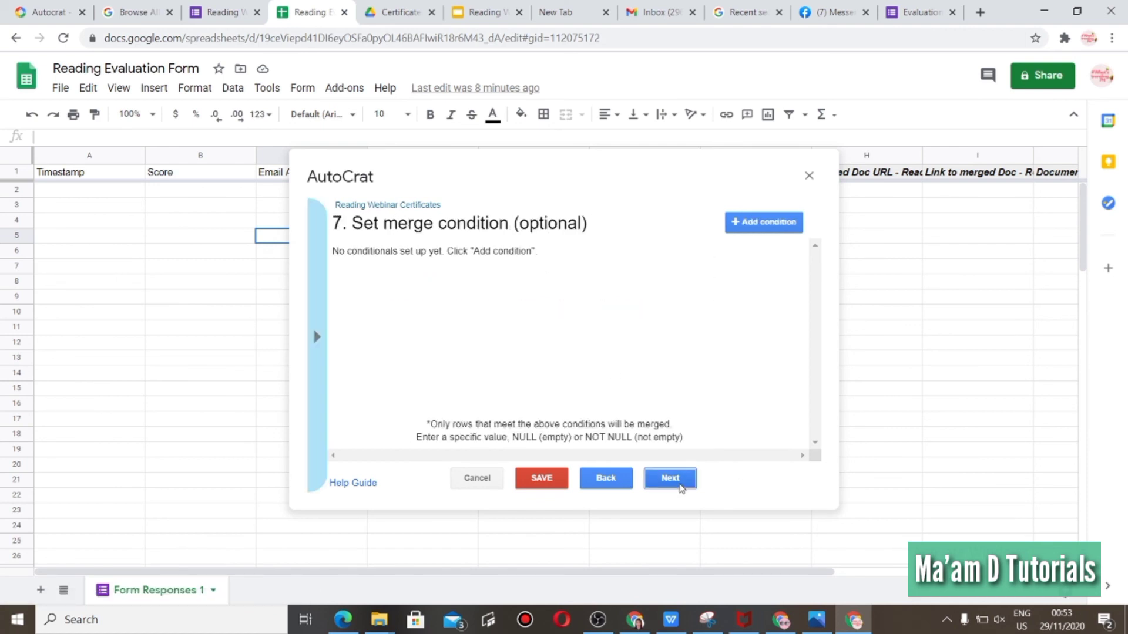
{"action": "left_click", "coordinate": [681, 488]}
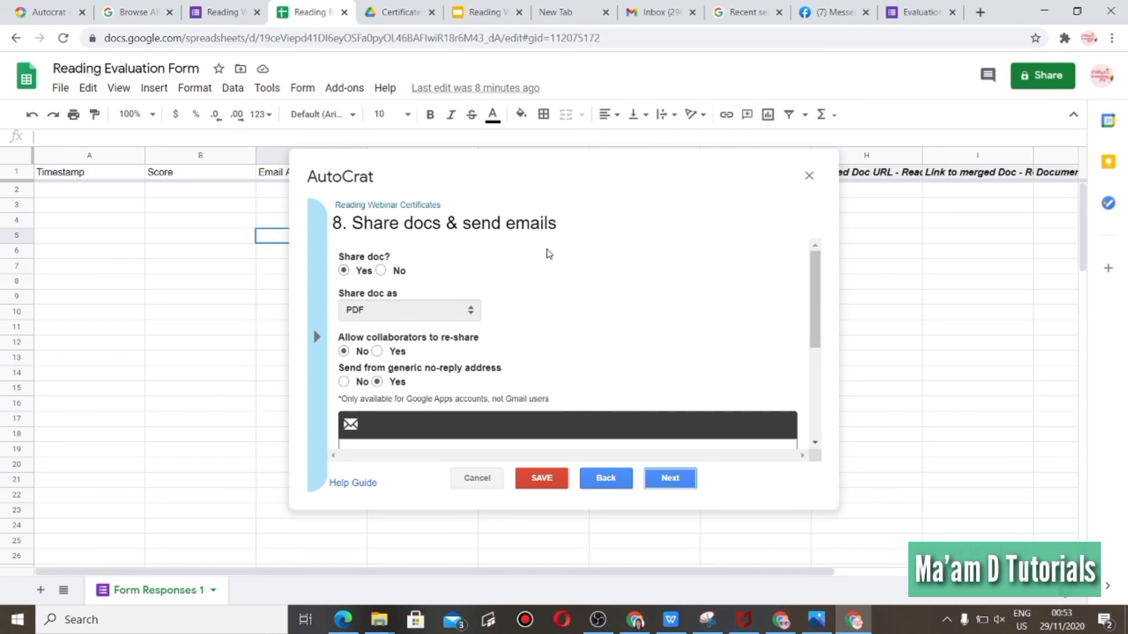
Change the email recipient tag to <<Email Address:>> to match the column header.
{"action": "left_click_drag", "start_coordinate": [816, 292], "coordinate": [817, 357]}
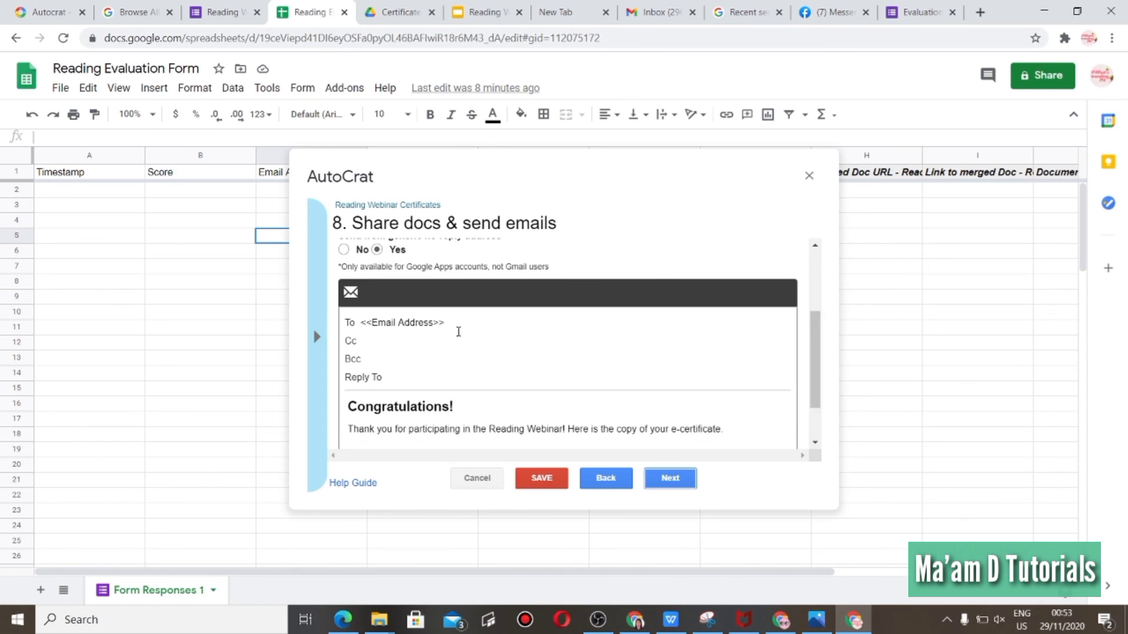
{"action": "left_click", "coordinate": [435, 323]}
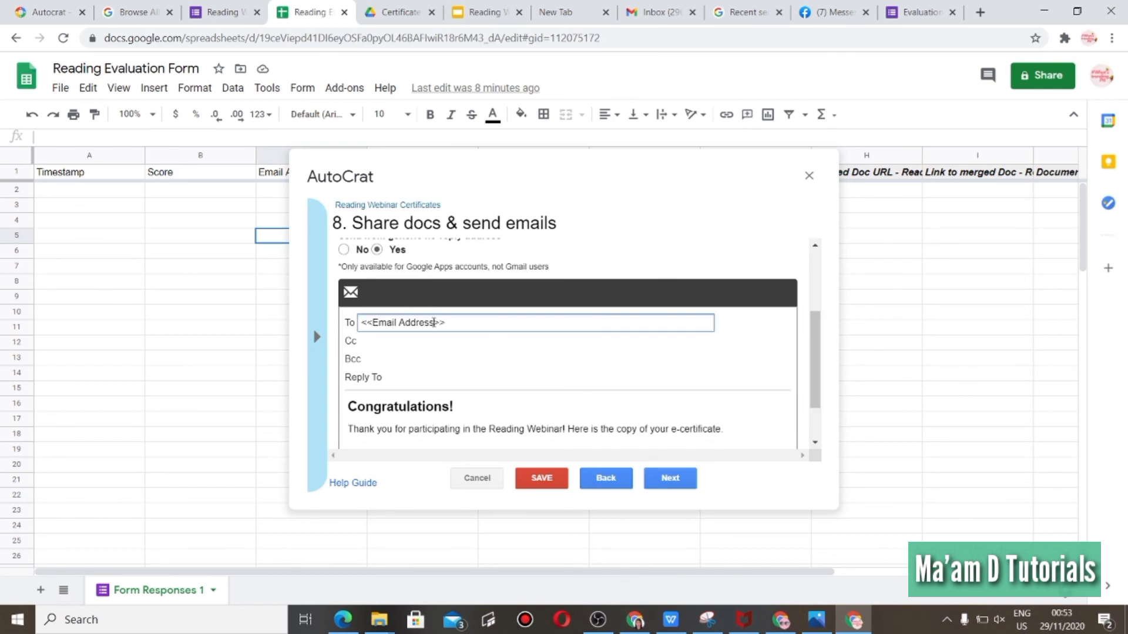
{"action": "type", "text": ":"}
{"action": "left_click", "coordinate": [581, 187]}
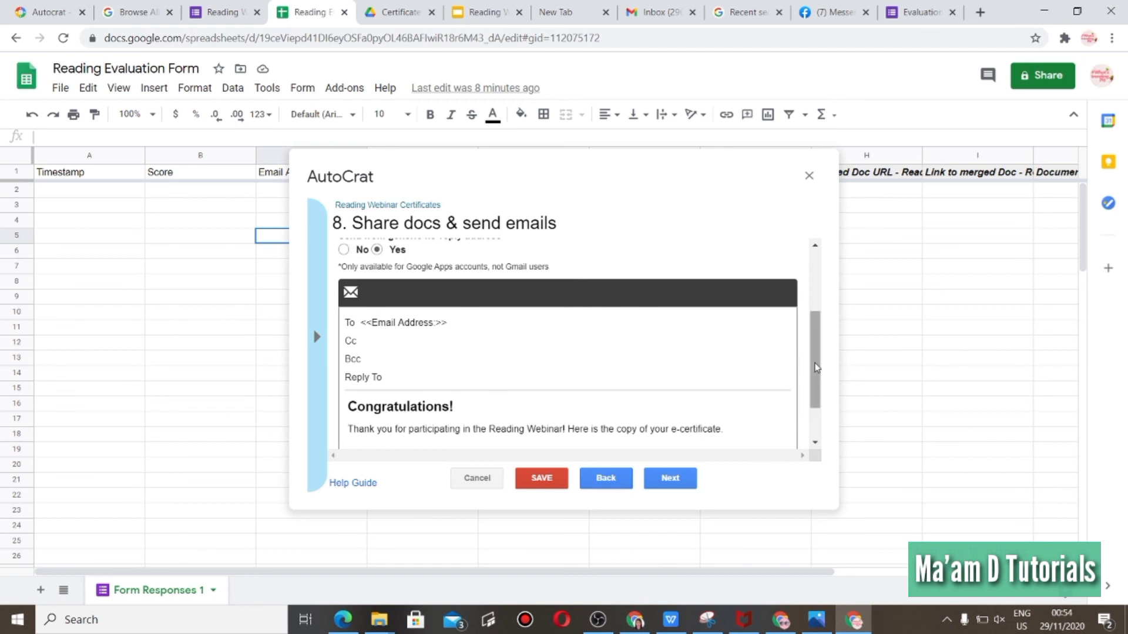
Continue past the email message to the job triggers and save the merge job.
{"action": "scroll", "coordinate": [819, 376], "scroll_direction": "down", "scroll_amount": 1}
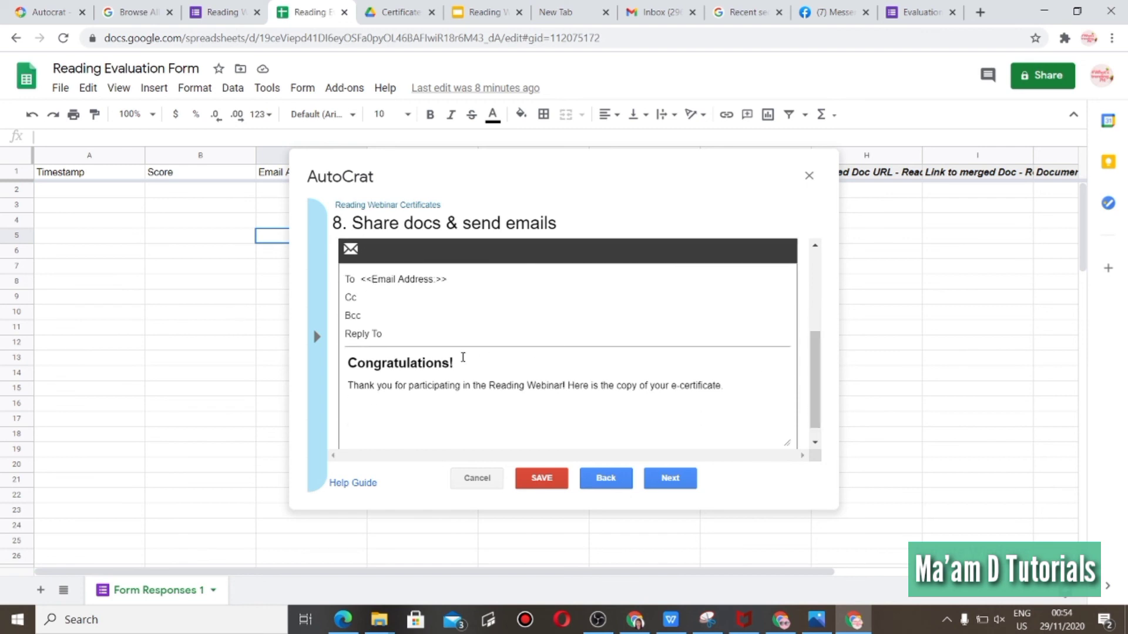
{"action": "left_click", "coordinate": [447, 385]}
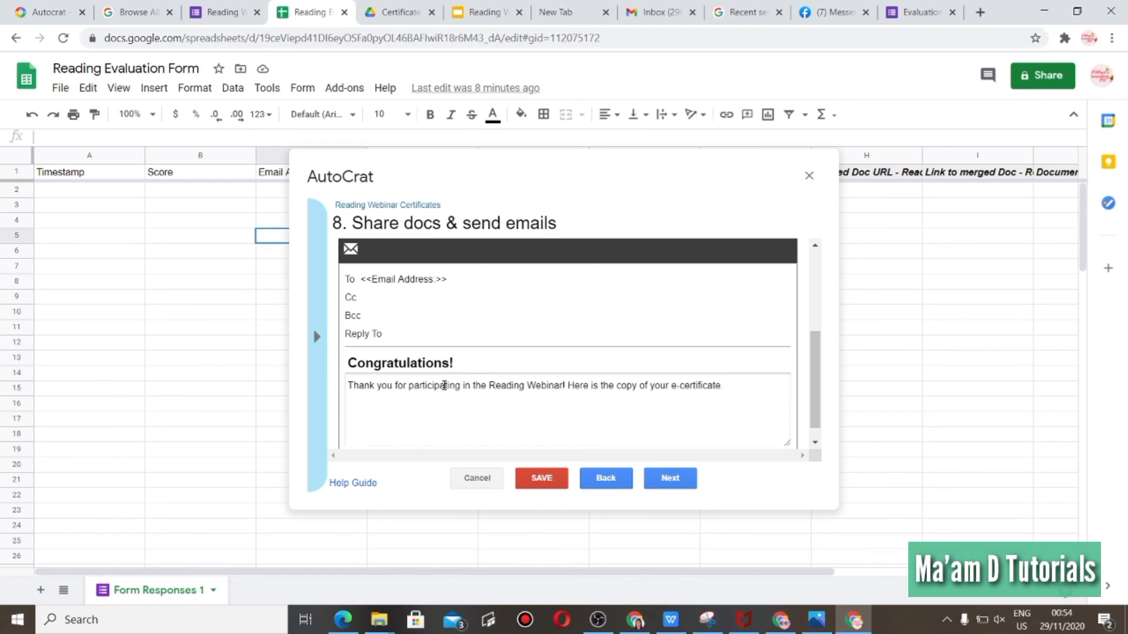
{"action": "left_click", "coordinate": [670, 478]}
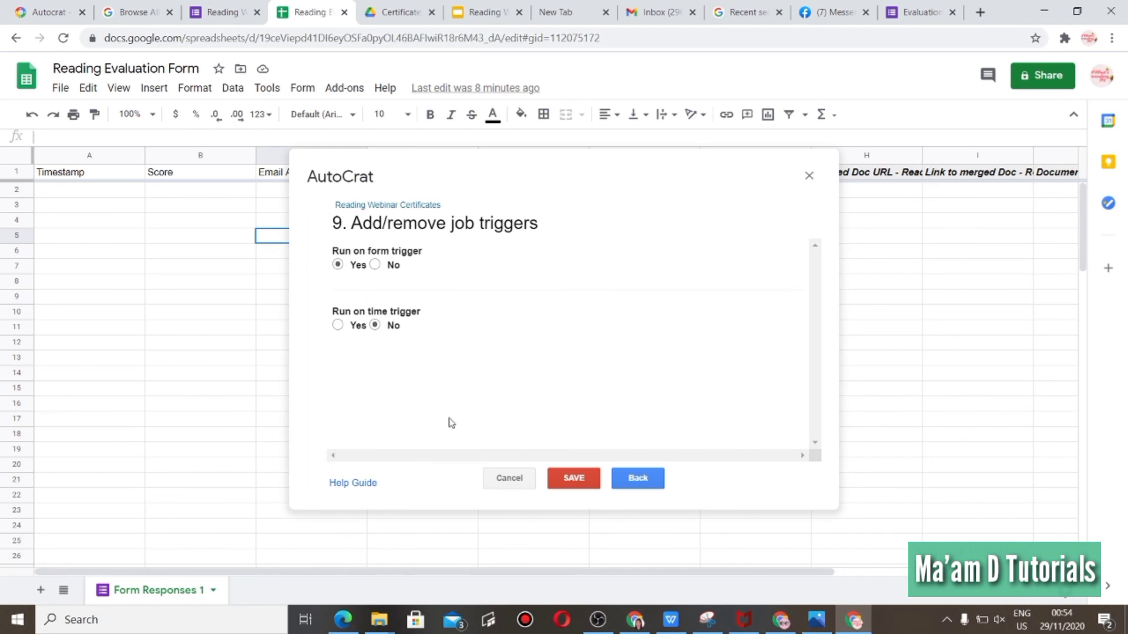
{"action": "left_click", "coordinate": [581, 480]}
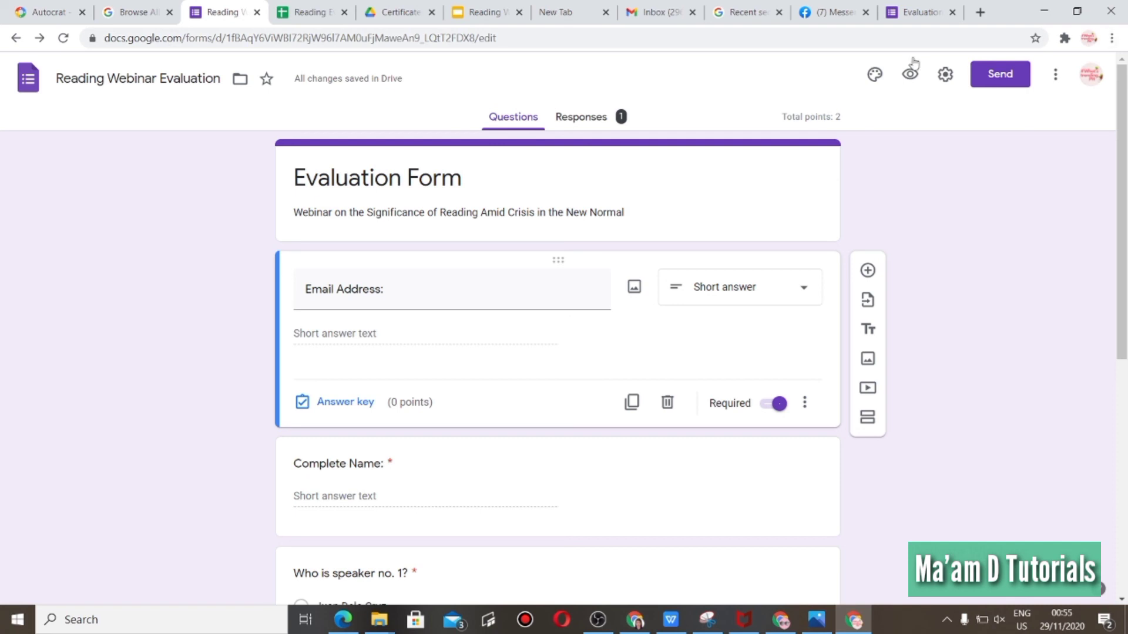
Copy the form's shortened share link.
{"action": "left_click", "coordinate": [987, 86]}
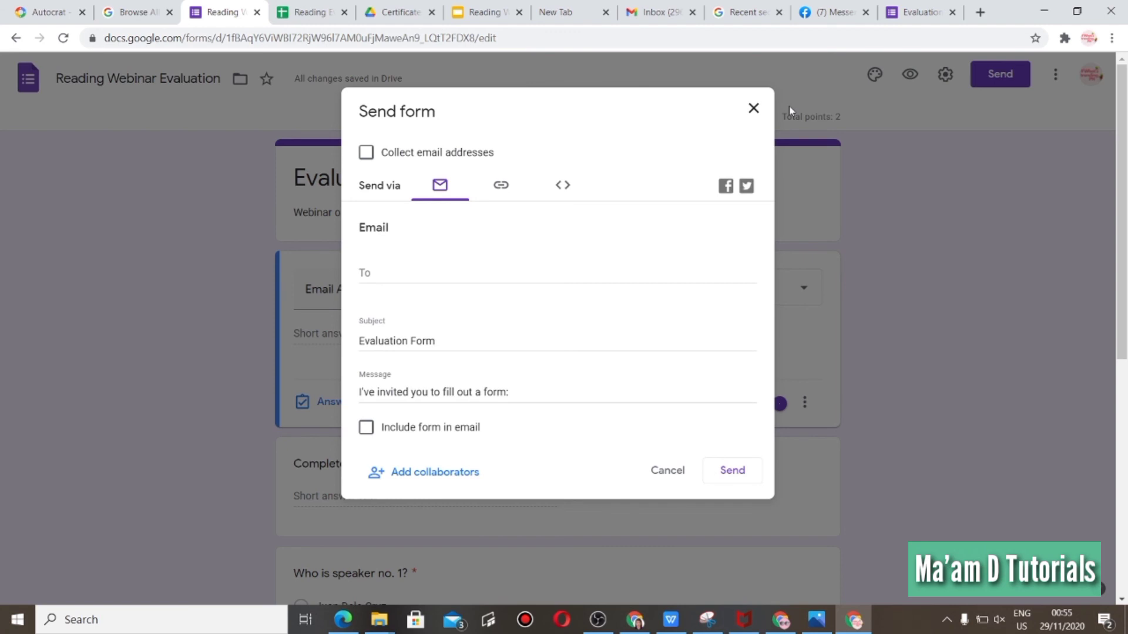
{"action": "left_click", "coordinate": [505, 188]}
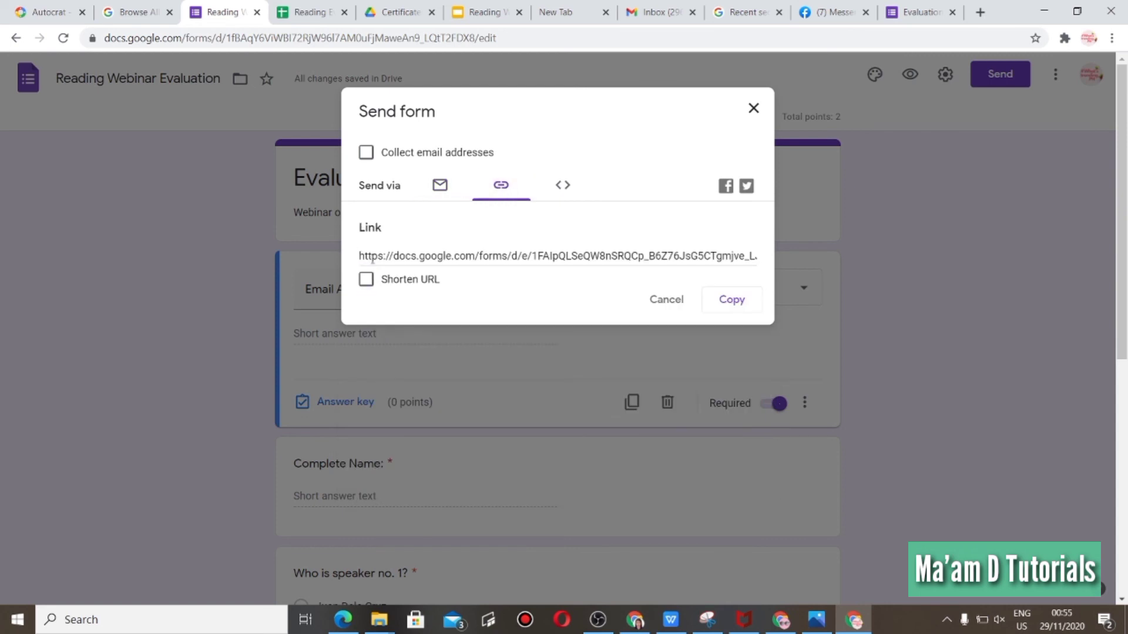
{"action": "left_click", "coordinate": [366, 279]}
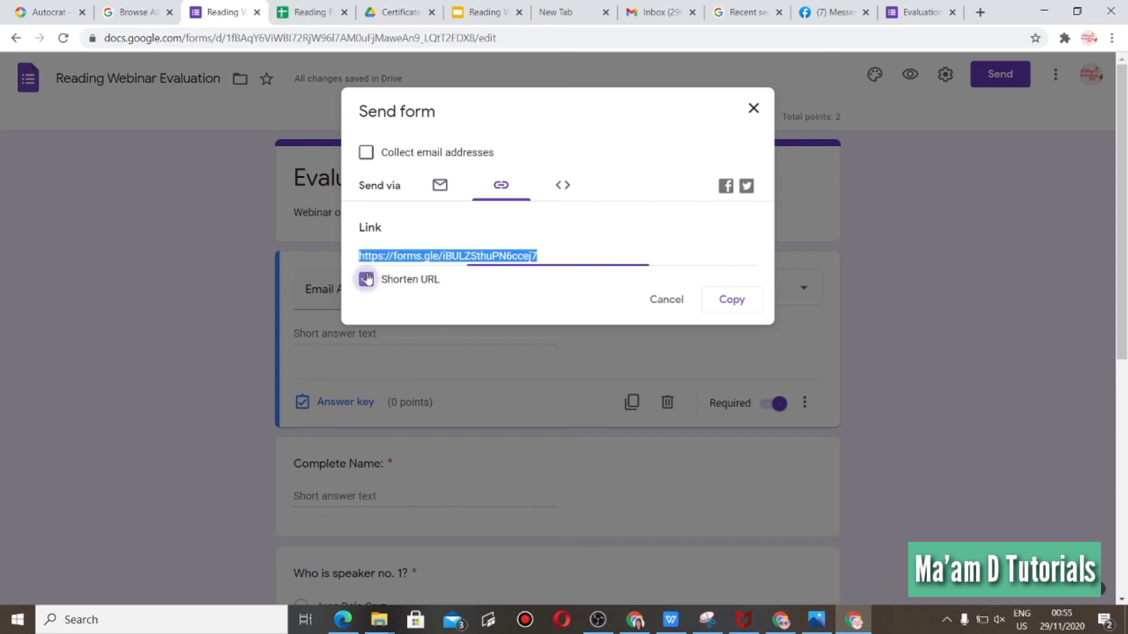
{"action": "left_click", "coordinate": [745, 302]}
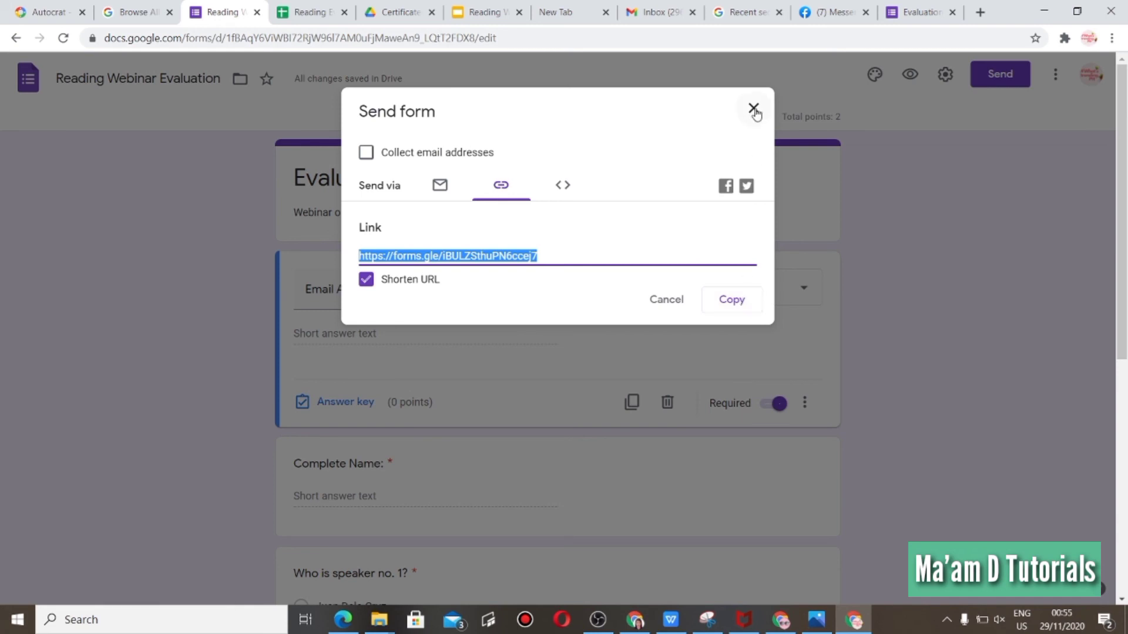
Switch to Facebook Messenger and paste the form link into a chat's message box.
{"action": "left_click", "coordinate": [831, 12]}
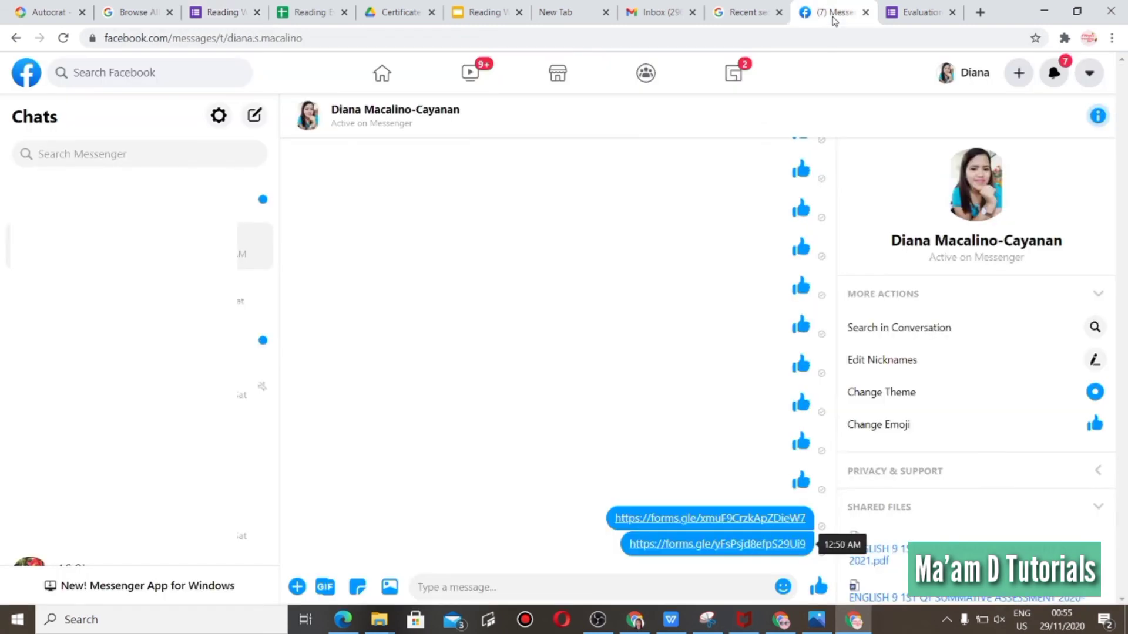
{"action": "left_click", "coordinate": [457, 583]}
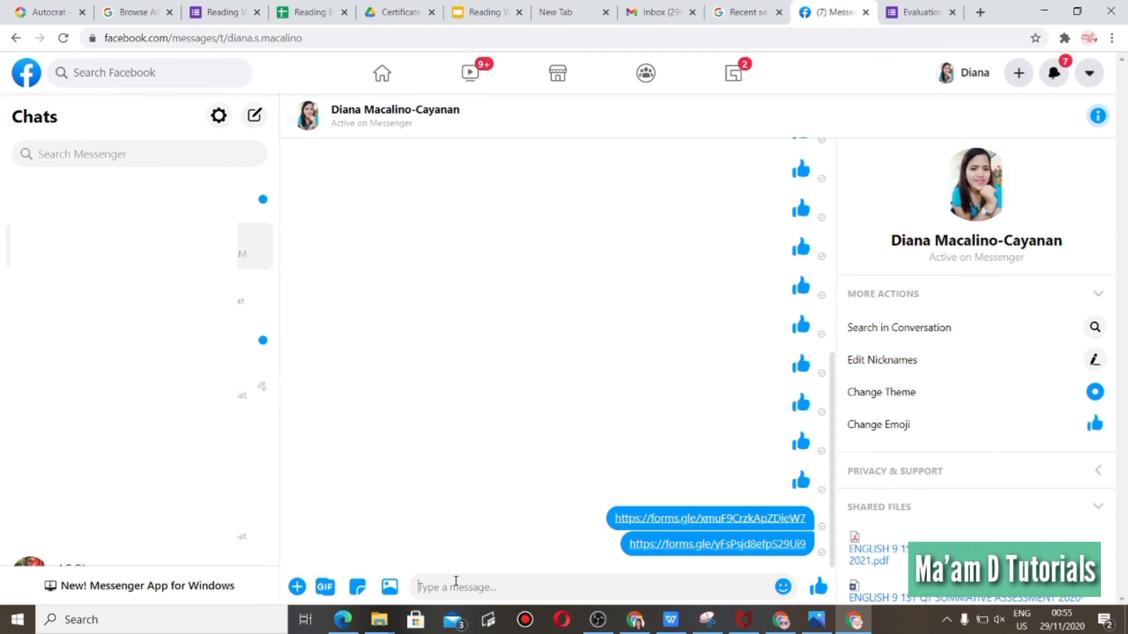
{"action": "key", "text": "ctrl+v"}
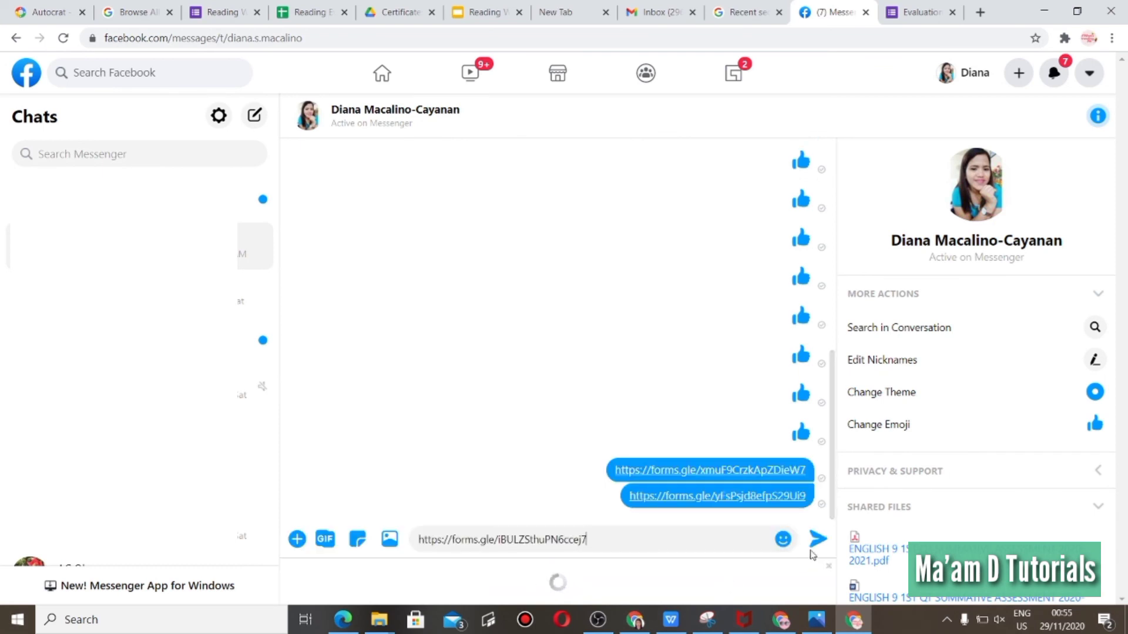
Send the form link in the chat and open the sent link.
{"action": "left_click", "coordinate": [819, 539]}
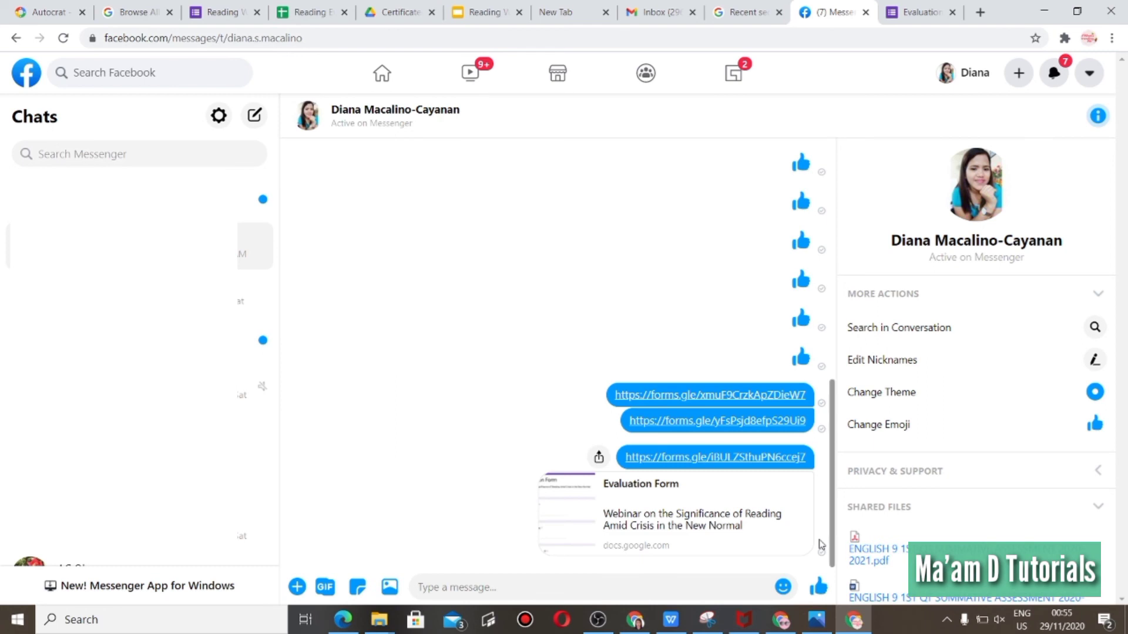
{"action": "left_click", "coordinate": [675, 463]}
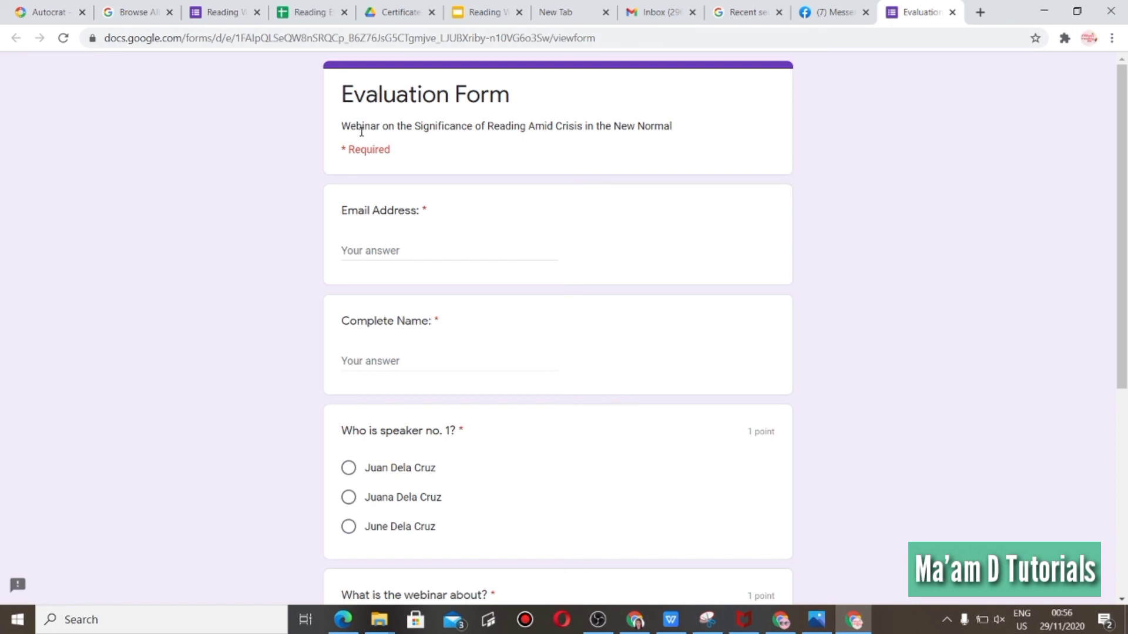
Fill in the respondent's e-mail address and complete name on the evaluation form.
{"action": "left_click", "coordinate": [372, 247]}
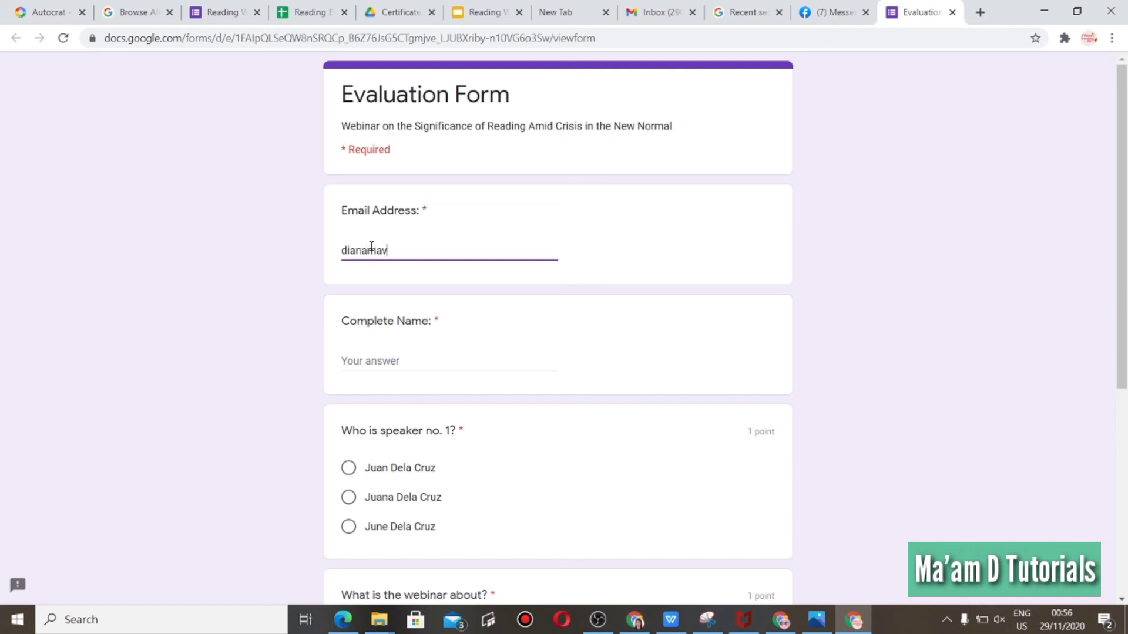
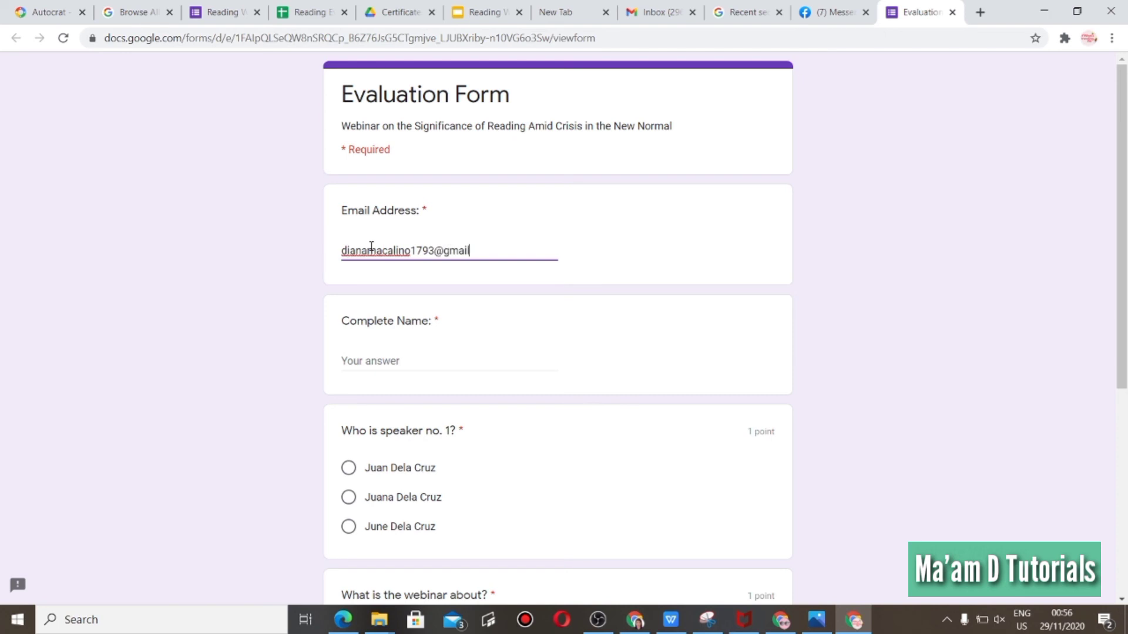
{"action": "left_click", "coordinate": [368, 361]}
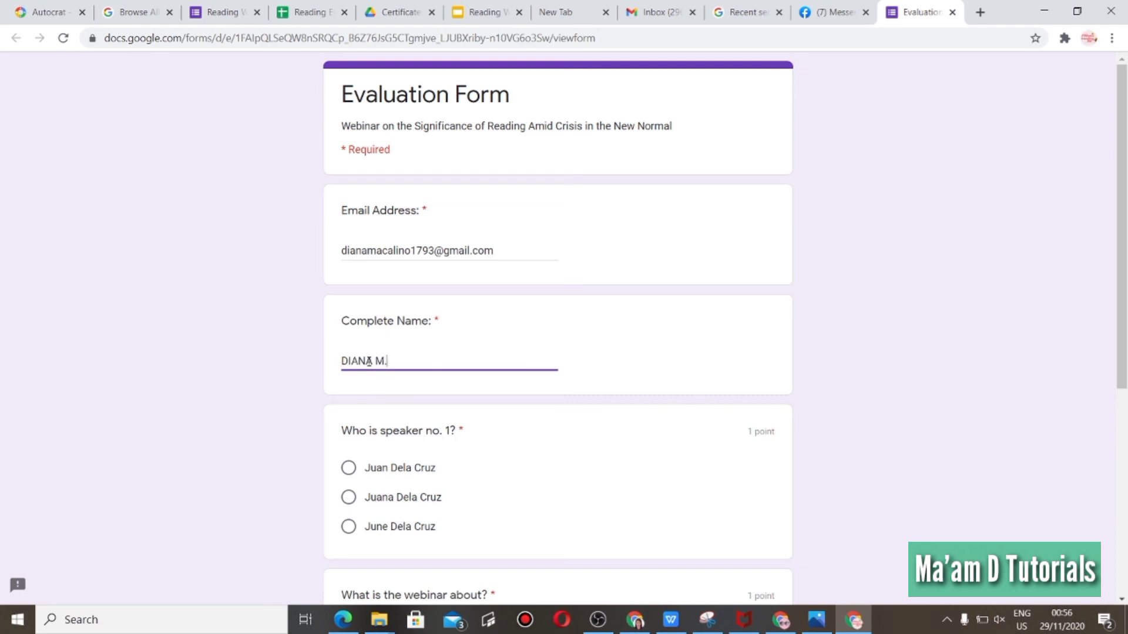
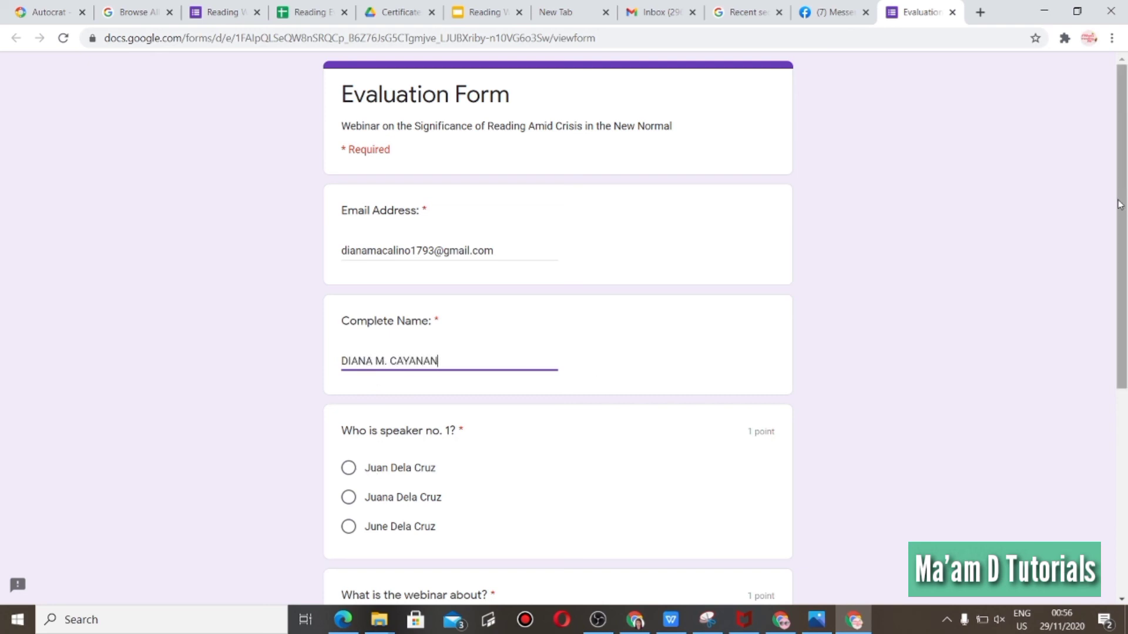
Answer the speaker question with the first option and the webinar question with Reading, then submit the form.
{"action": "left_click_drag", "start_coordinate": [1123, 207], "coordinate": [740, 312]}
{"action": "left_click_drag", "start_coordinate": [1127, 332], "coordinate": [1126, 449]}
{"action": "left_click", "coordinate": [347, 272]}
{"action": "left_click", "coordinate": [349, 437]}
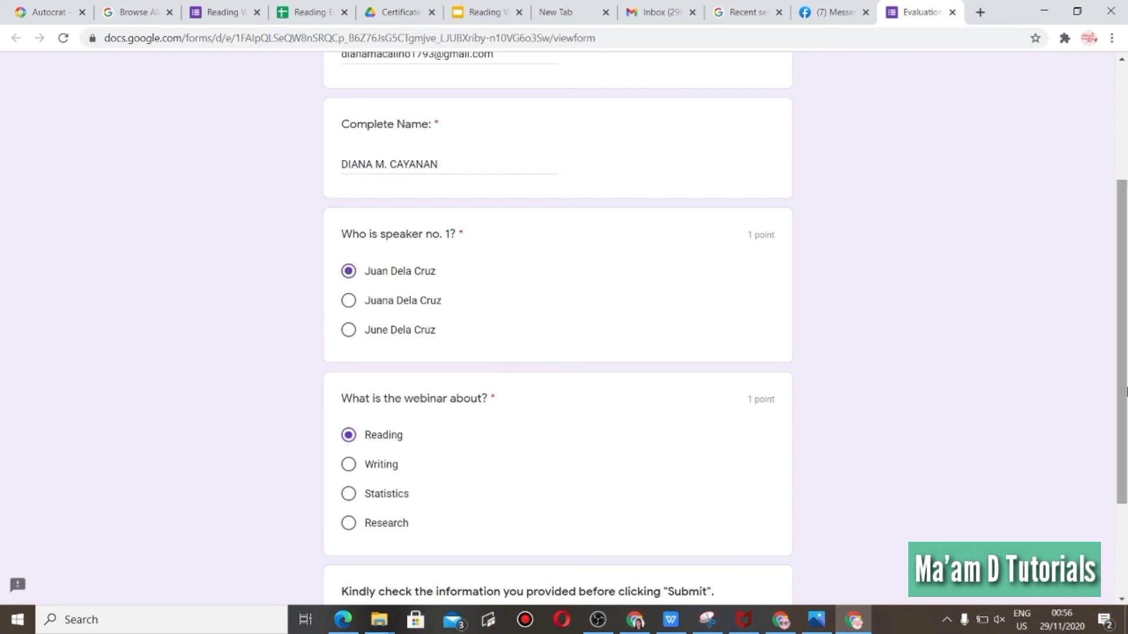
{"action": "left_click_drag", "start_coordinate": [1126, 381], "coordinate": [1127, 454]}
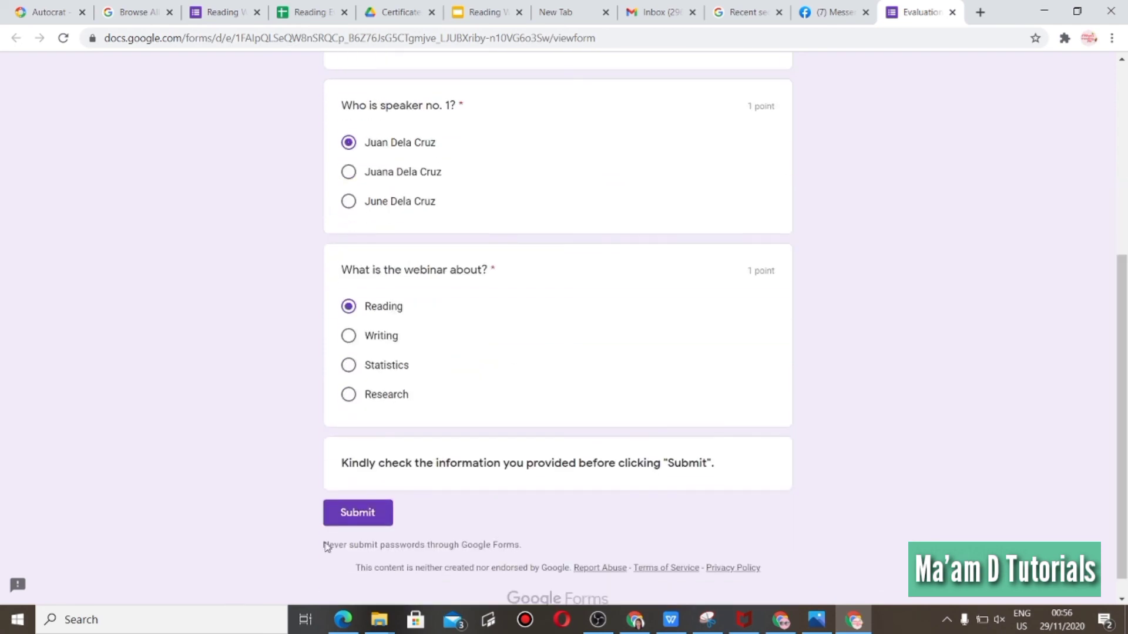
{"action": "left_click", "coordinate": [381, 510]}
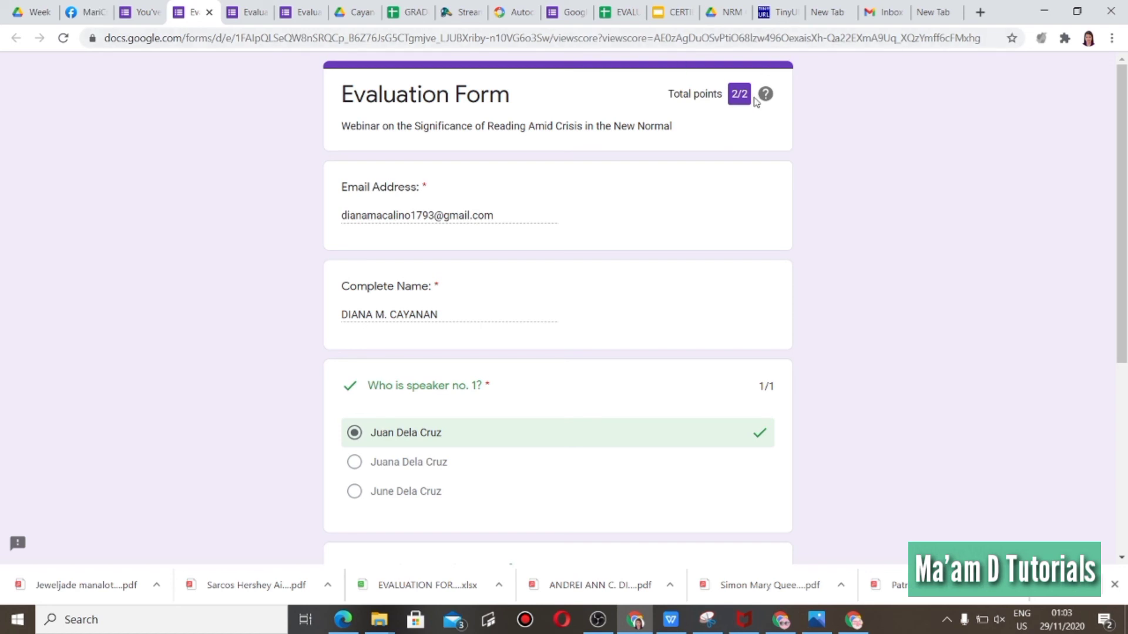
Open the received Congratulations email in Gmail and preview its attached PDF certificate.
{"action": "left_click", "coordinate": [855, 623]}
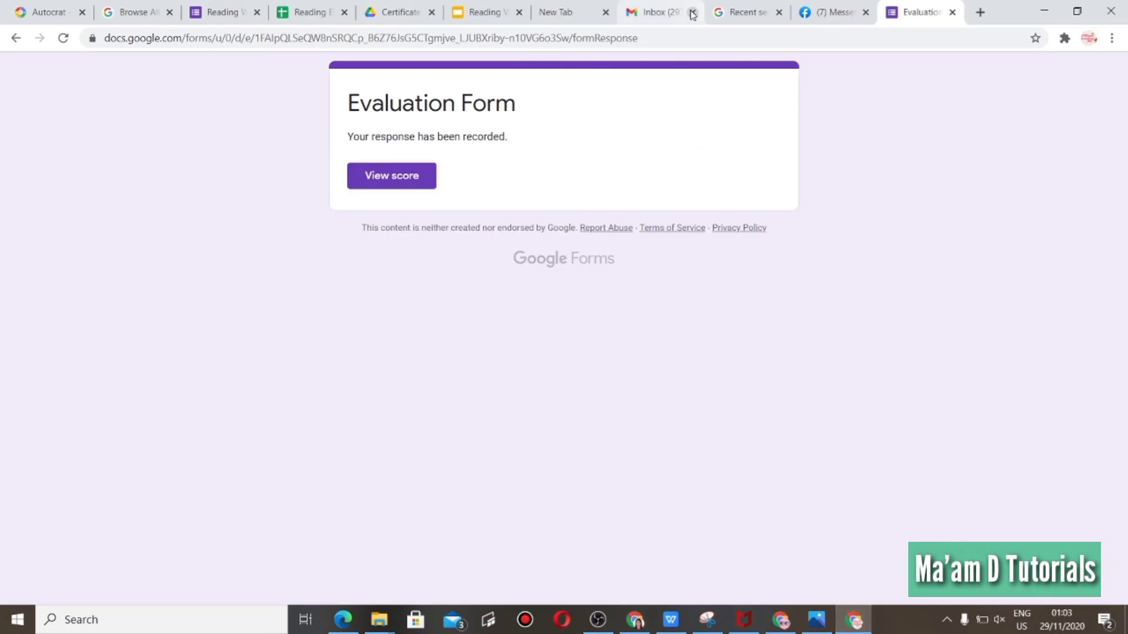
{"action": "left_click", "coordinate": [667, 12]}
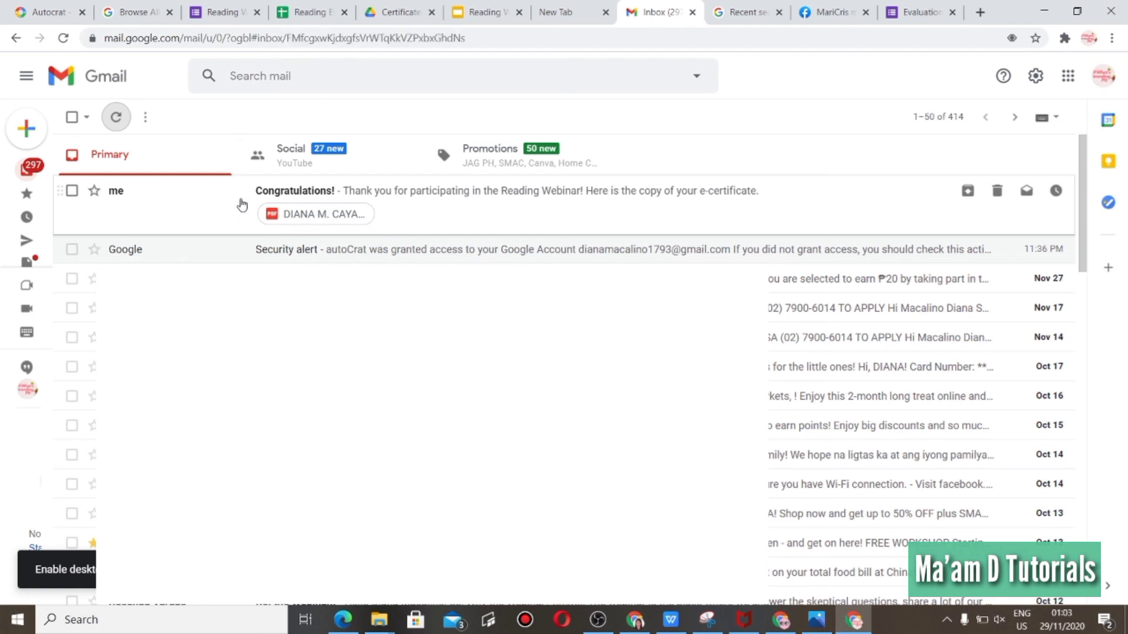
{"action": "left_click", "coordinate": [241, 205]}
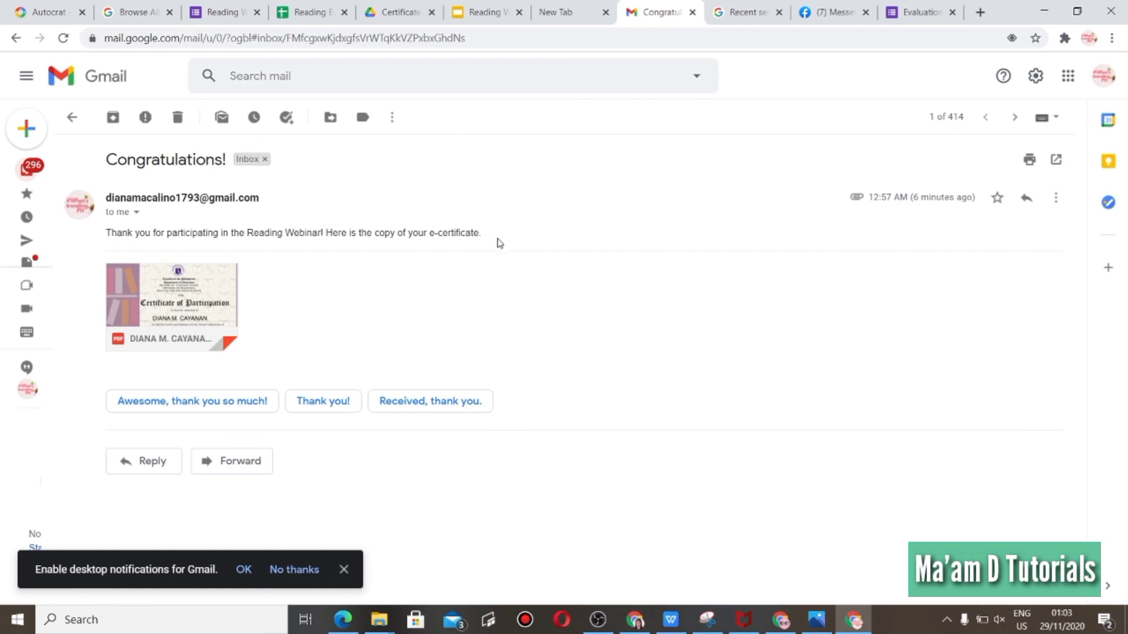
{"action": "mouse_move", "coordinate": [168, 336]}
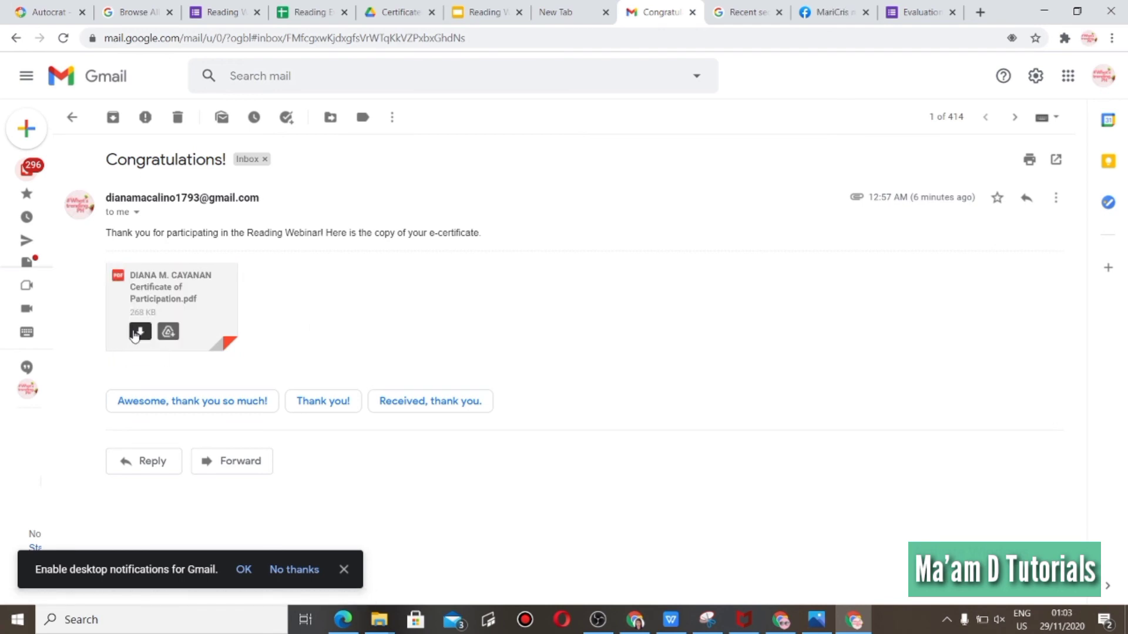
{"action": "left_click", "coordinate": [156, 287]}
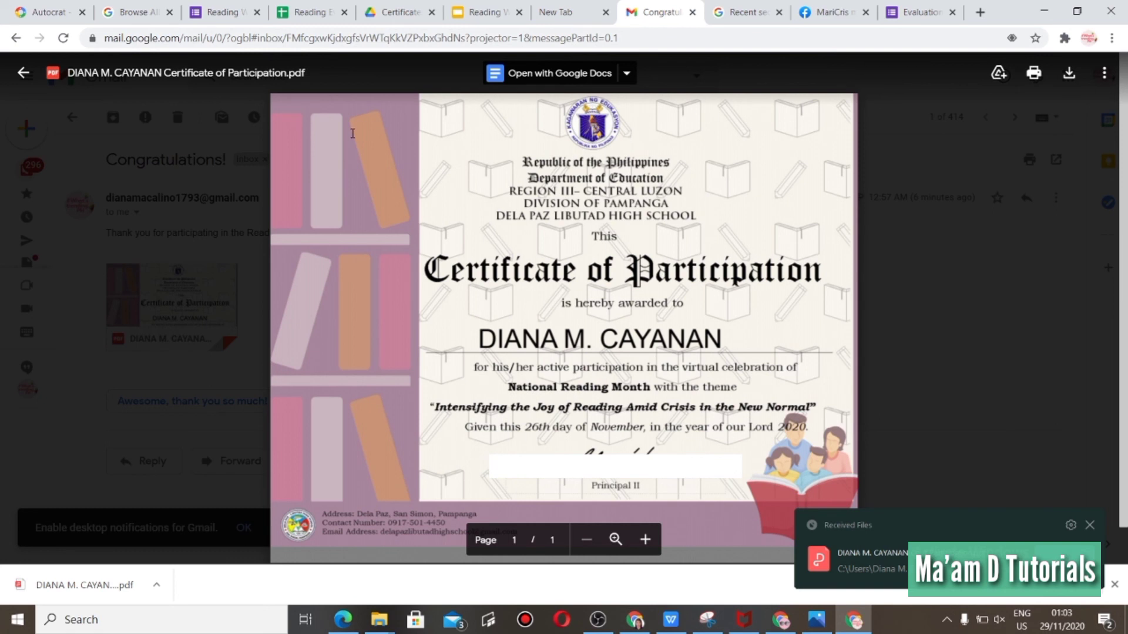
Return to the form editor and close the send-form dialog.
{"action": "left_click", "coordinate": [473, 11]}
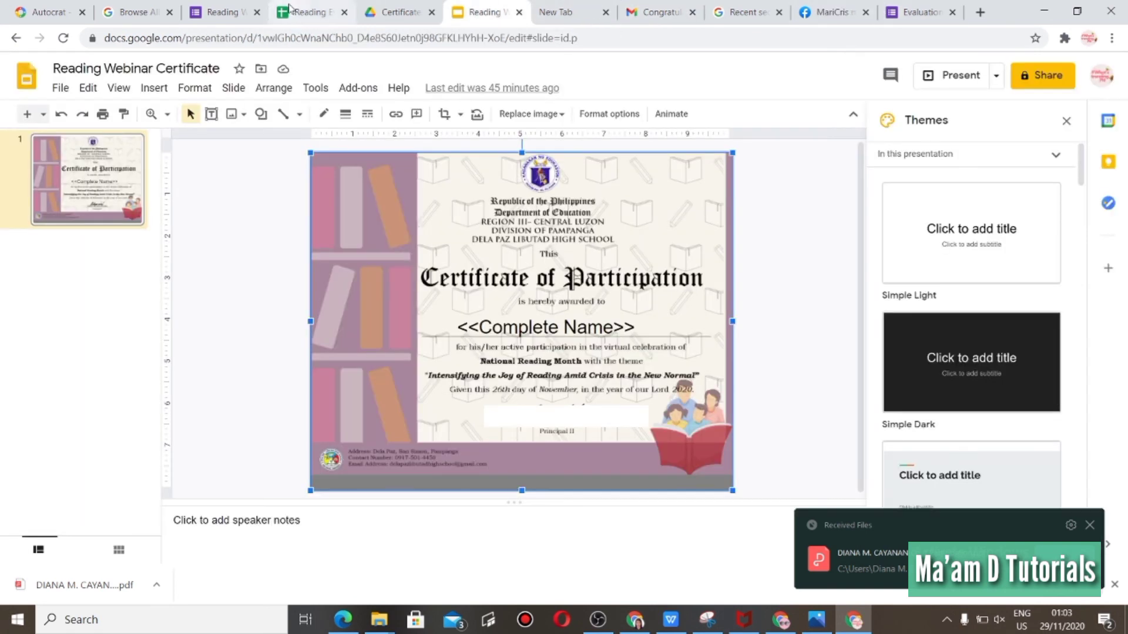
{"action": "left_click", "coordinate": [219, 11]}
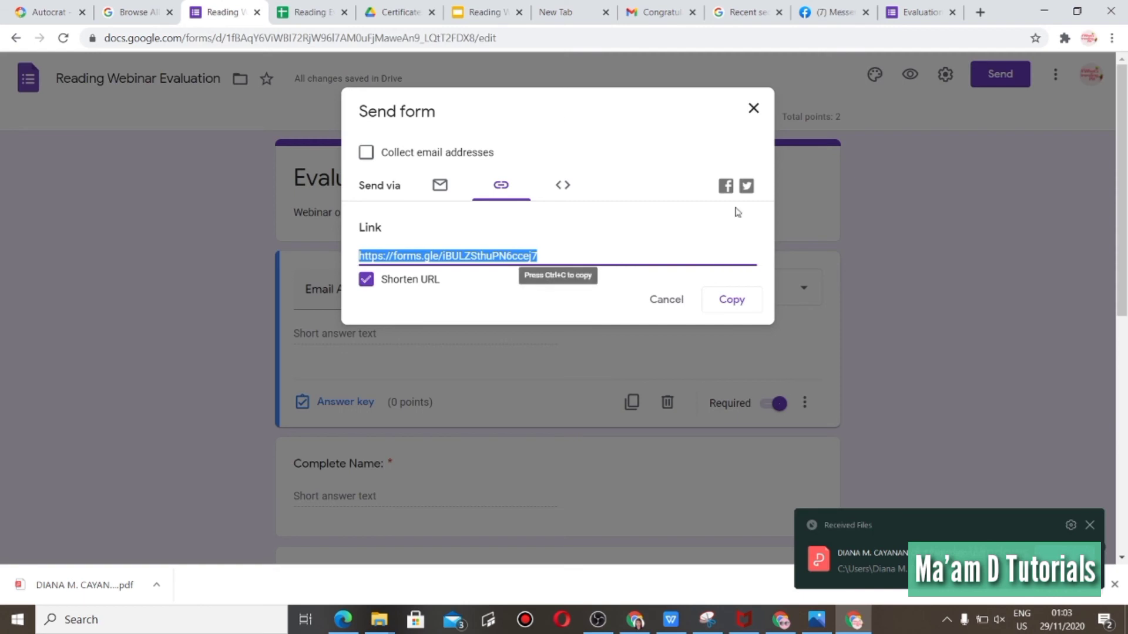
{"action": "left_click", "coordinate": [671, 306]}
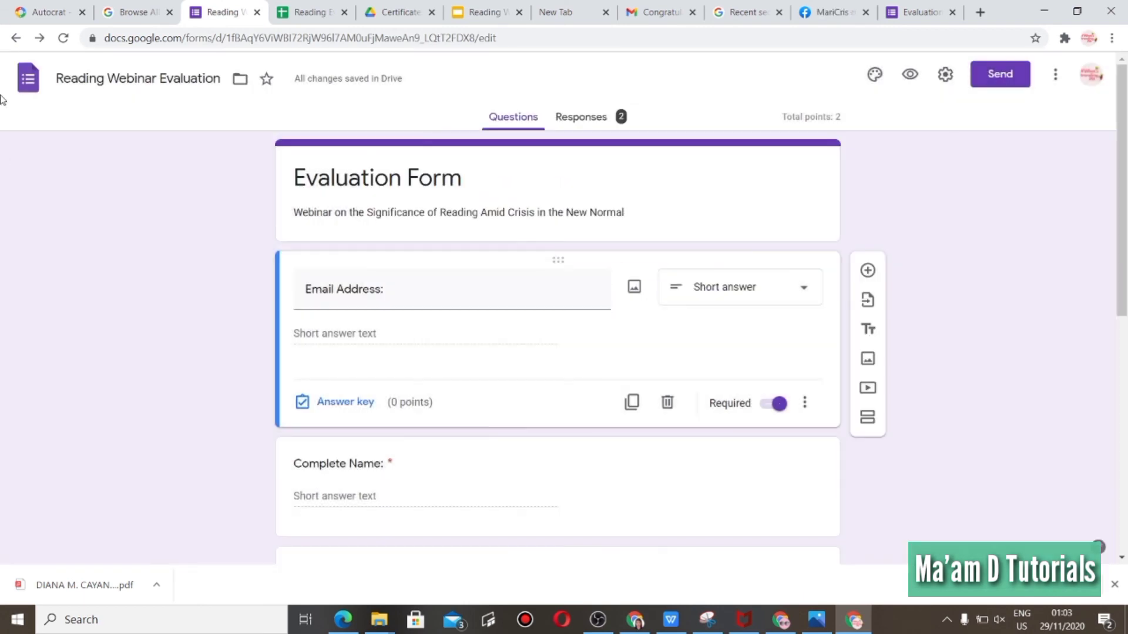
Close the PDF preview and review the response sheet's Autocrat job and the certificate template in their tabs.
{"action": "left_click", "coordinate": [24, 20]}
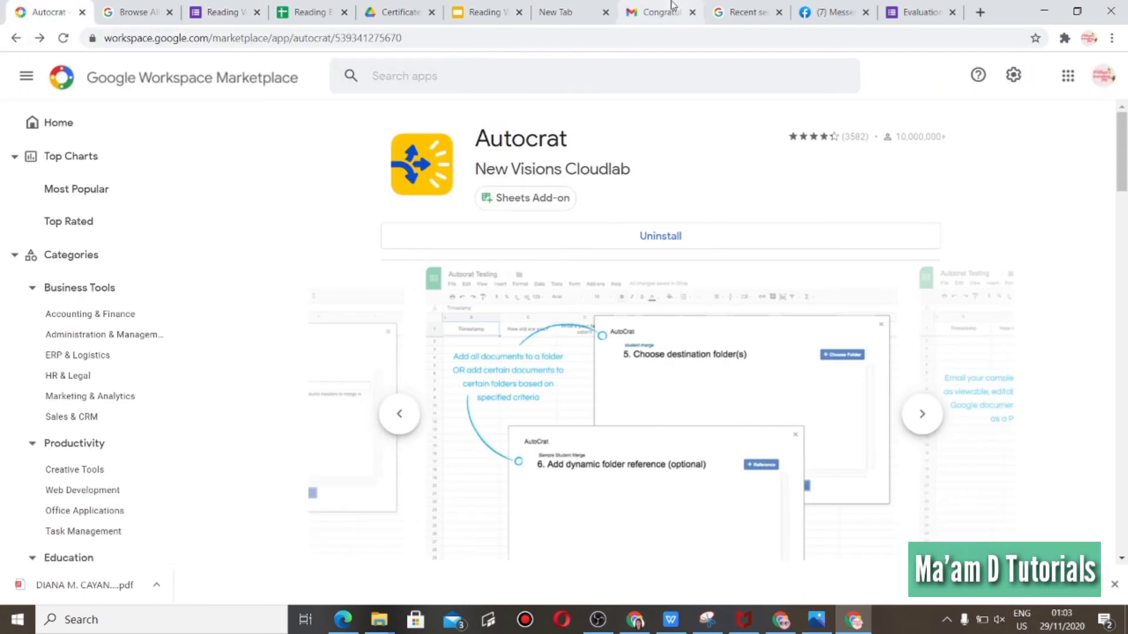
{"action": "left_click", "coordinate": [651, 9]}
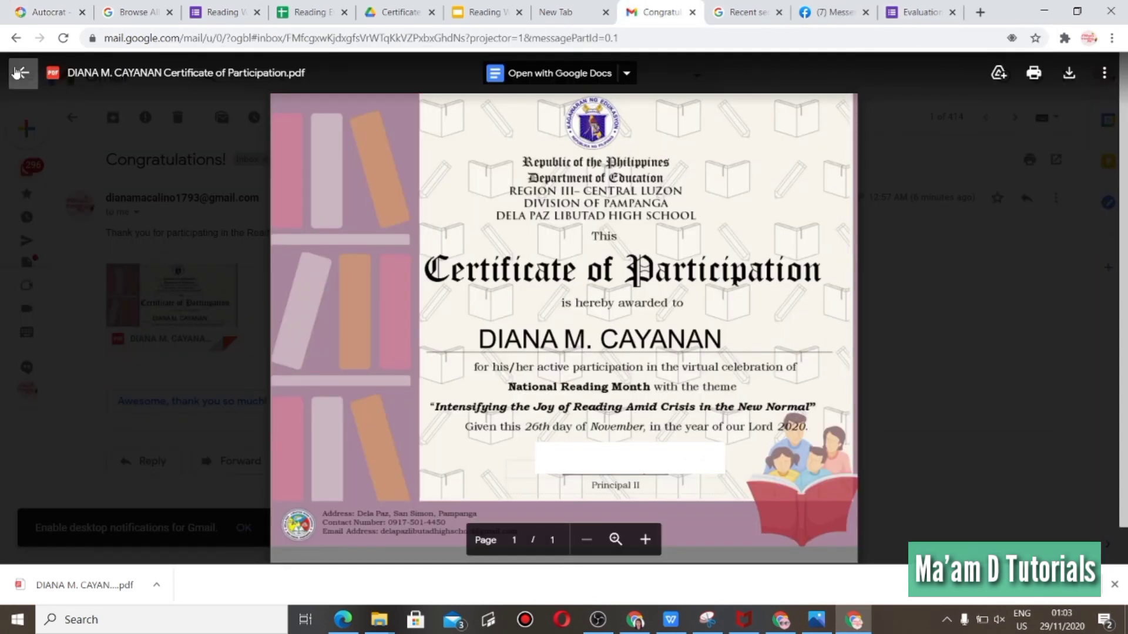
{"action": "left_click", "coordinate": [19, 72]}
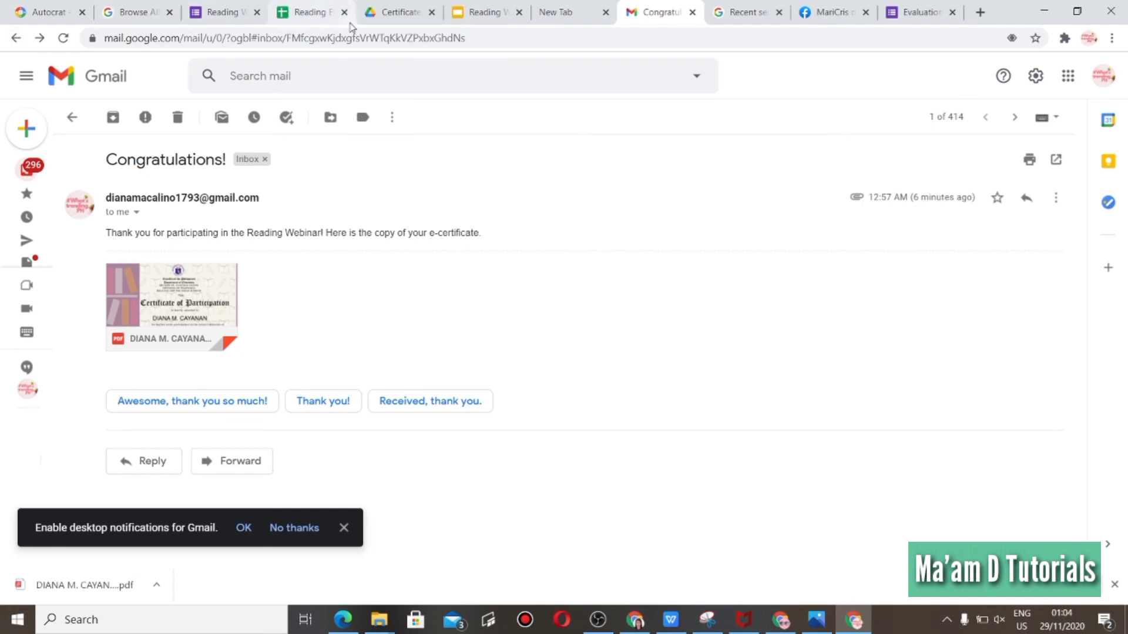
{"action": "left_click", "coordinate": [303, 12]}
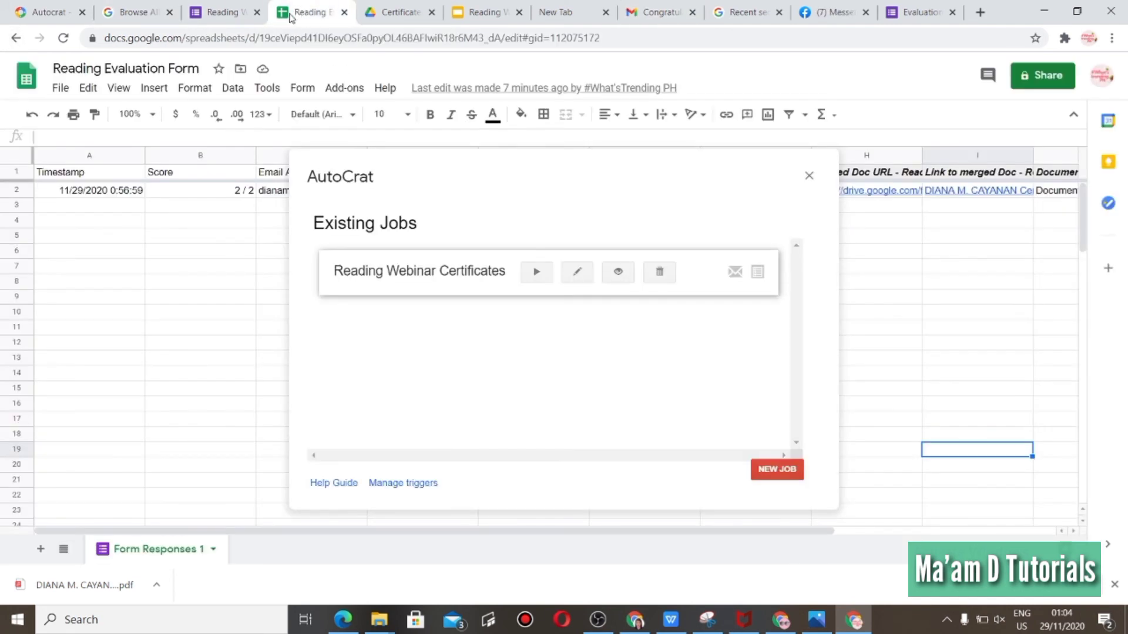
{"action": "left_click", "coordinate": [243, 16]}
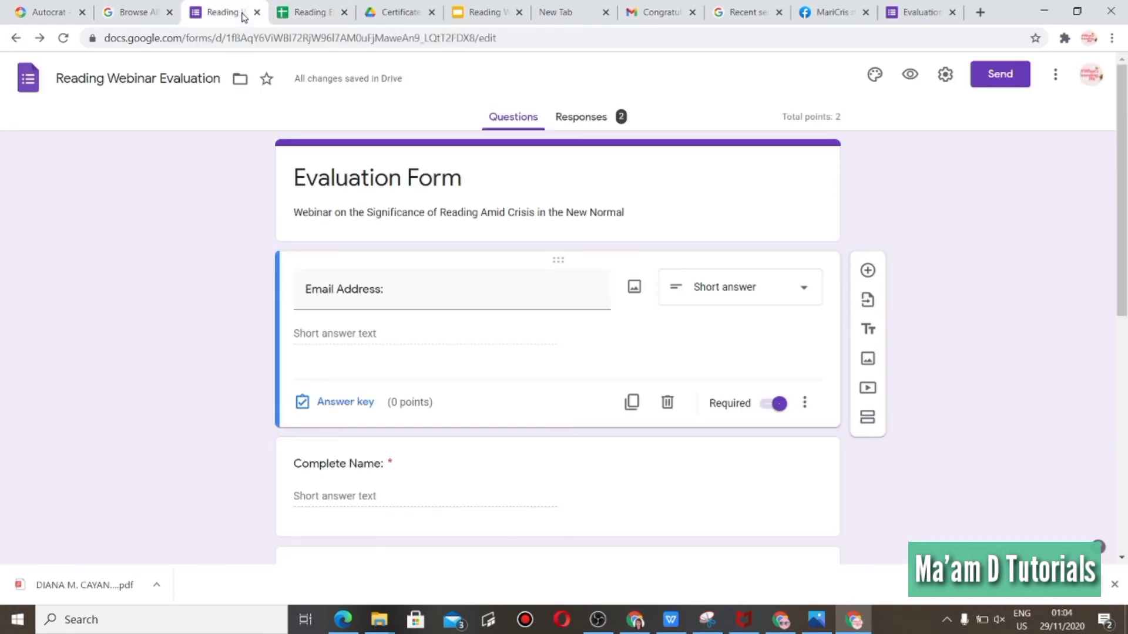
{"action": "left_click", "coordinate": [491, 11]}
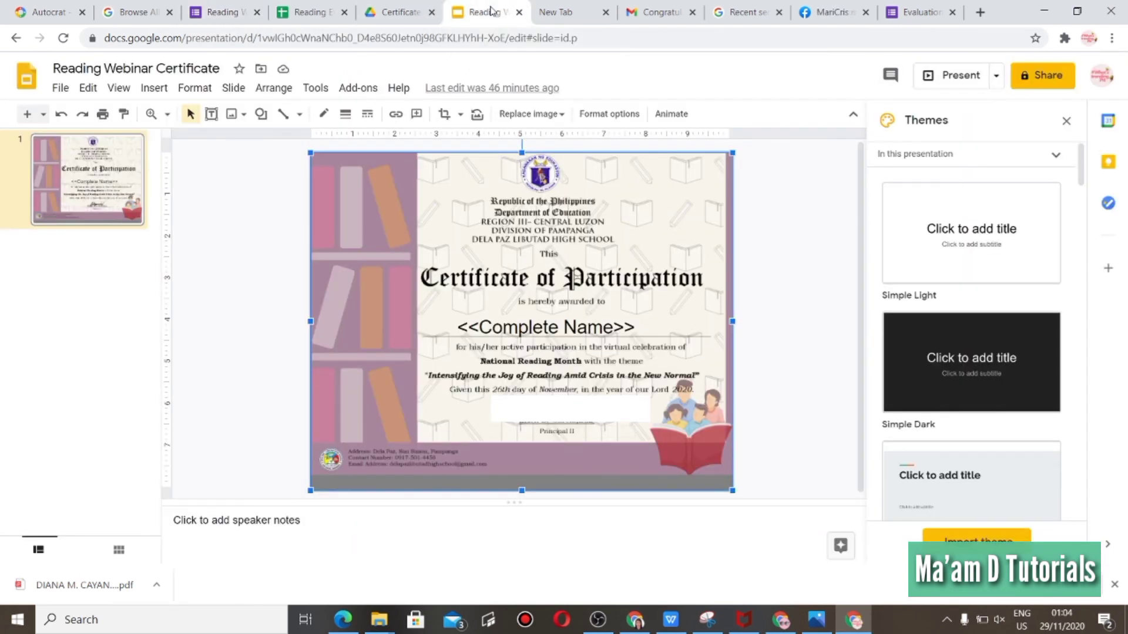